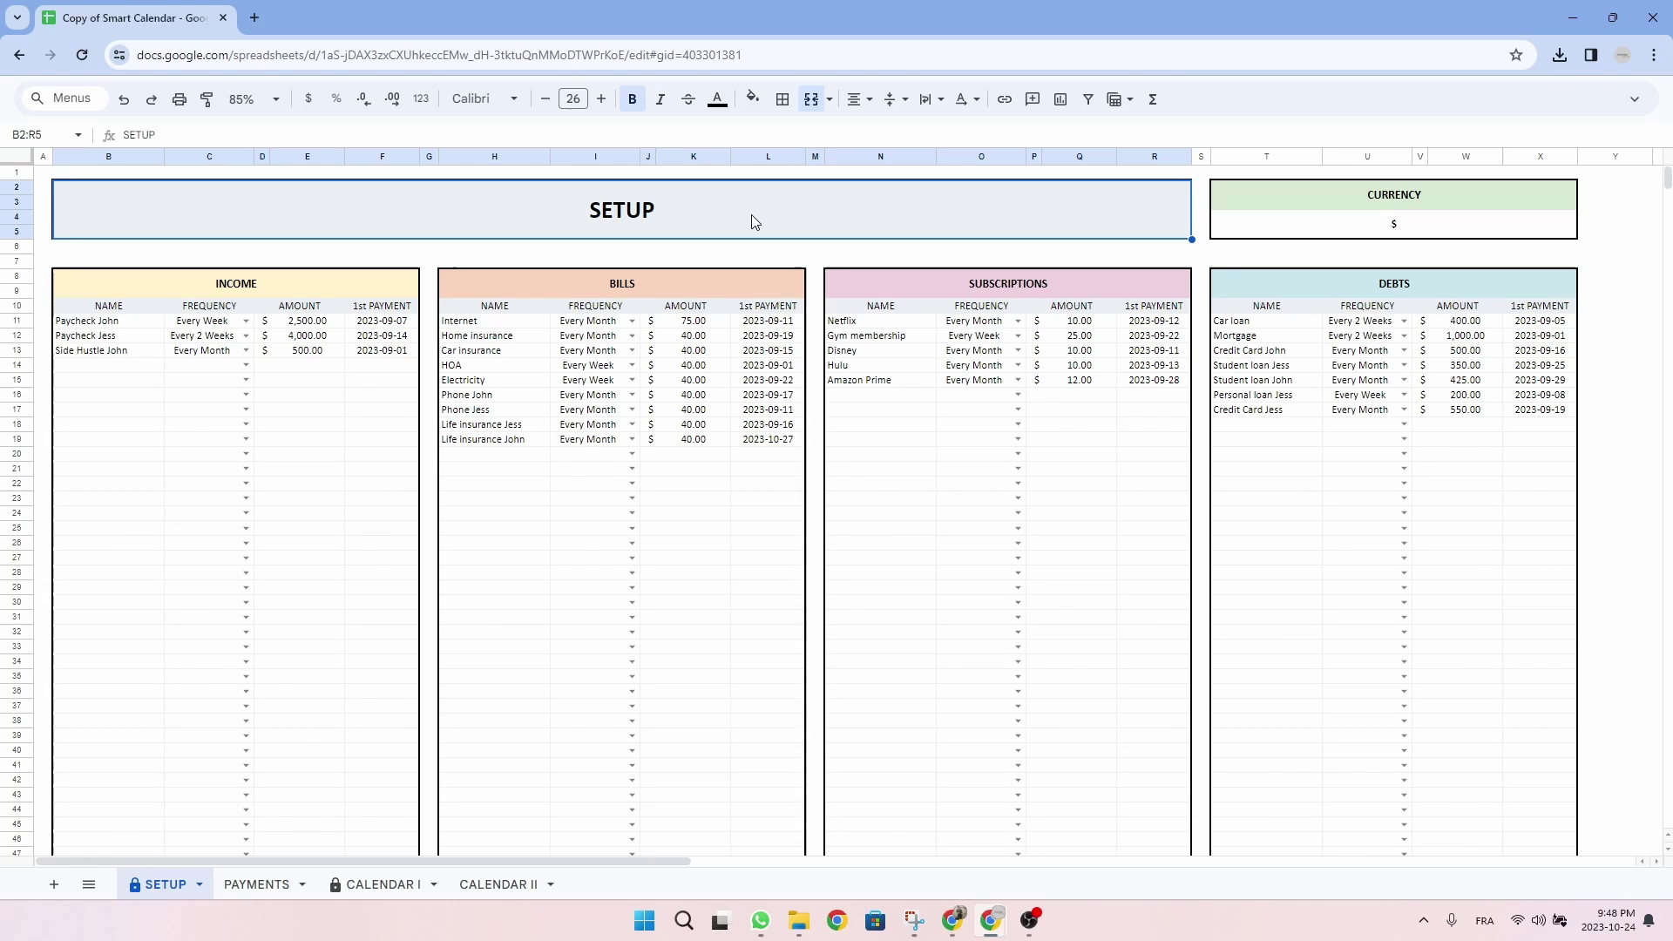
Step: Try editing the protected SETUP title, dismiss the warning, and inspect the currency symbol cell
double_click(751, 215)
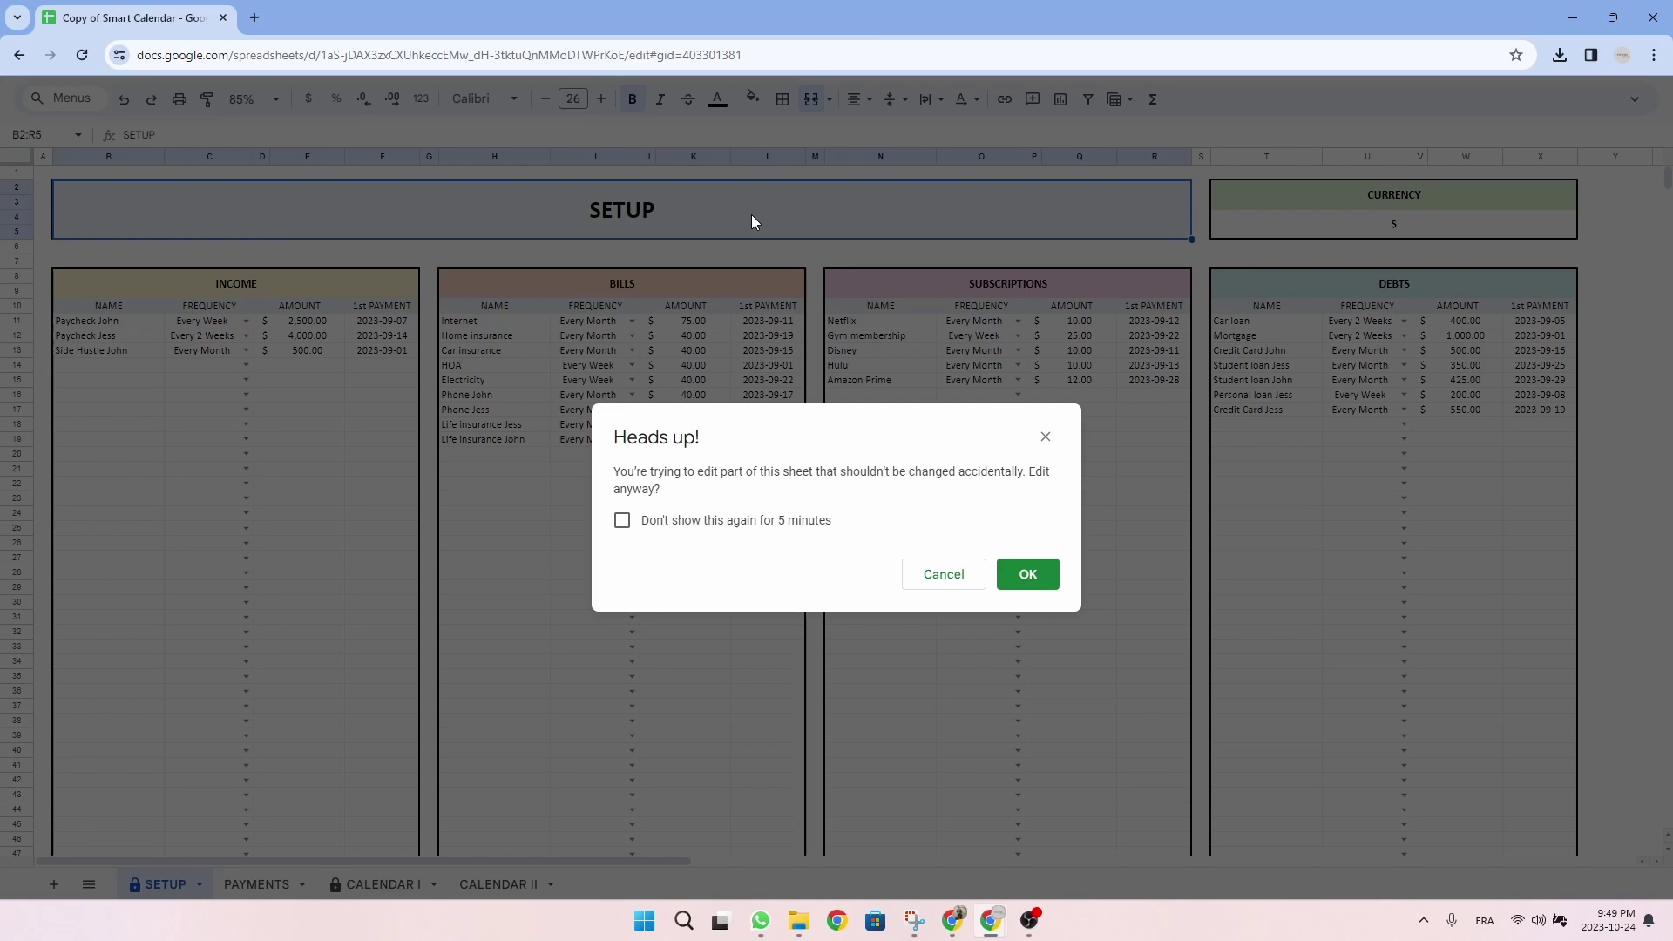
left_click(1052, 444)
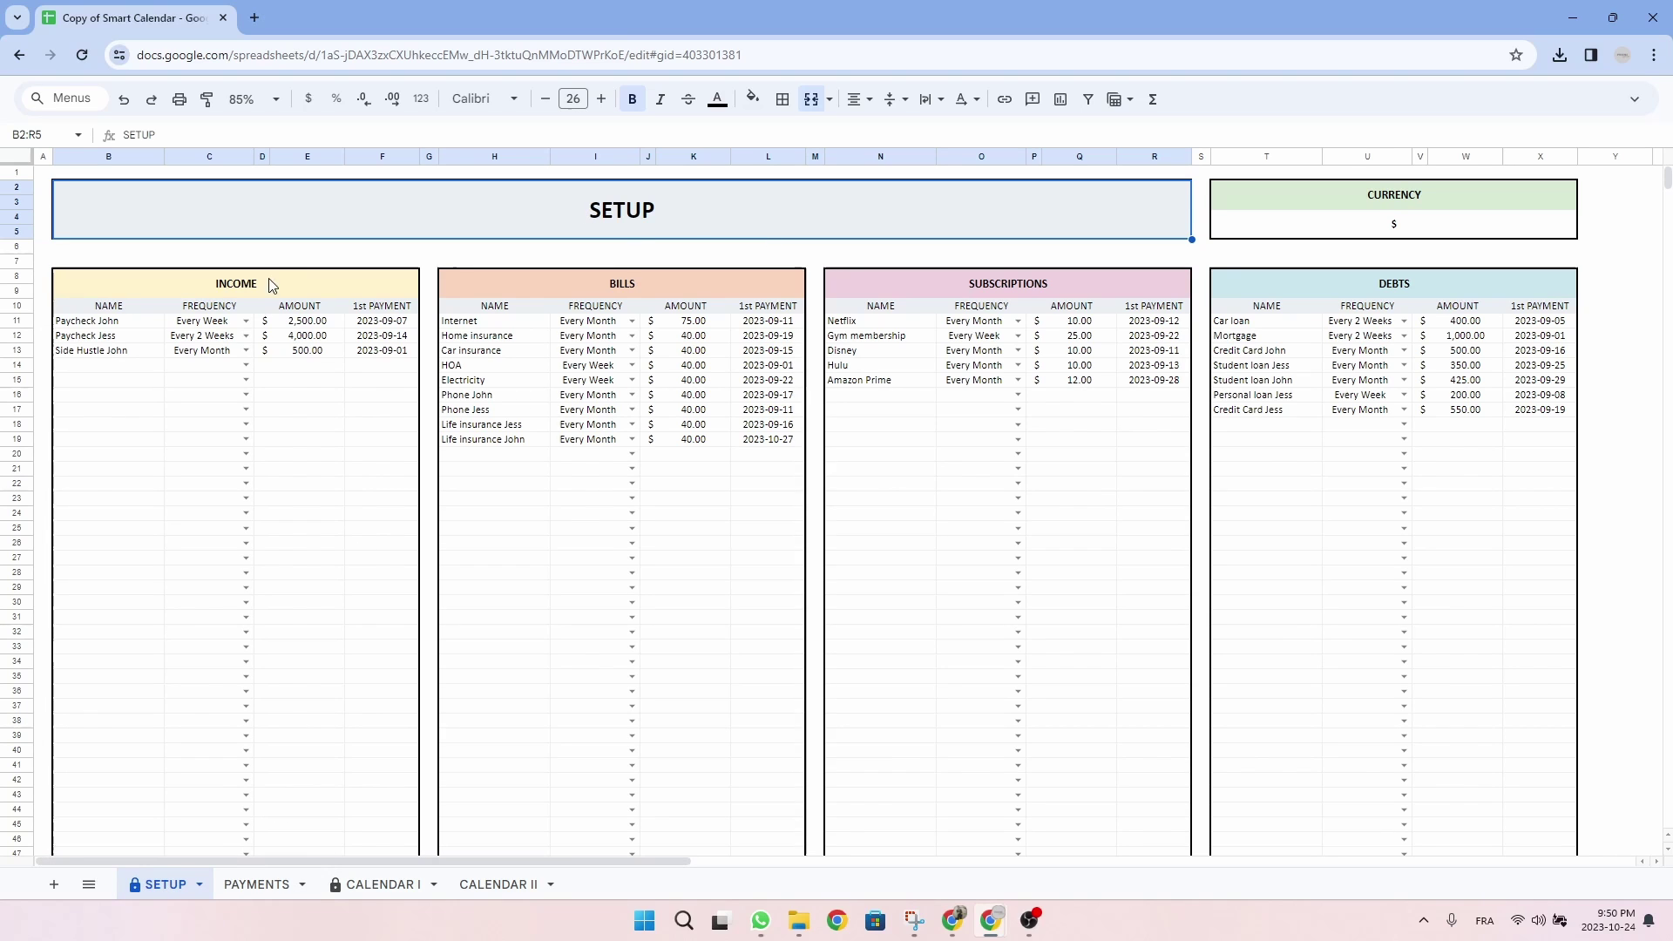
left_click(1382, 222)
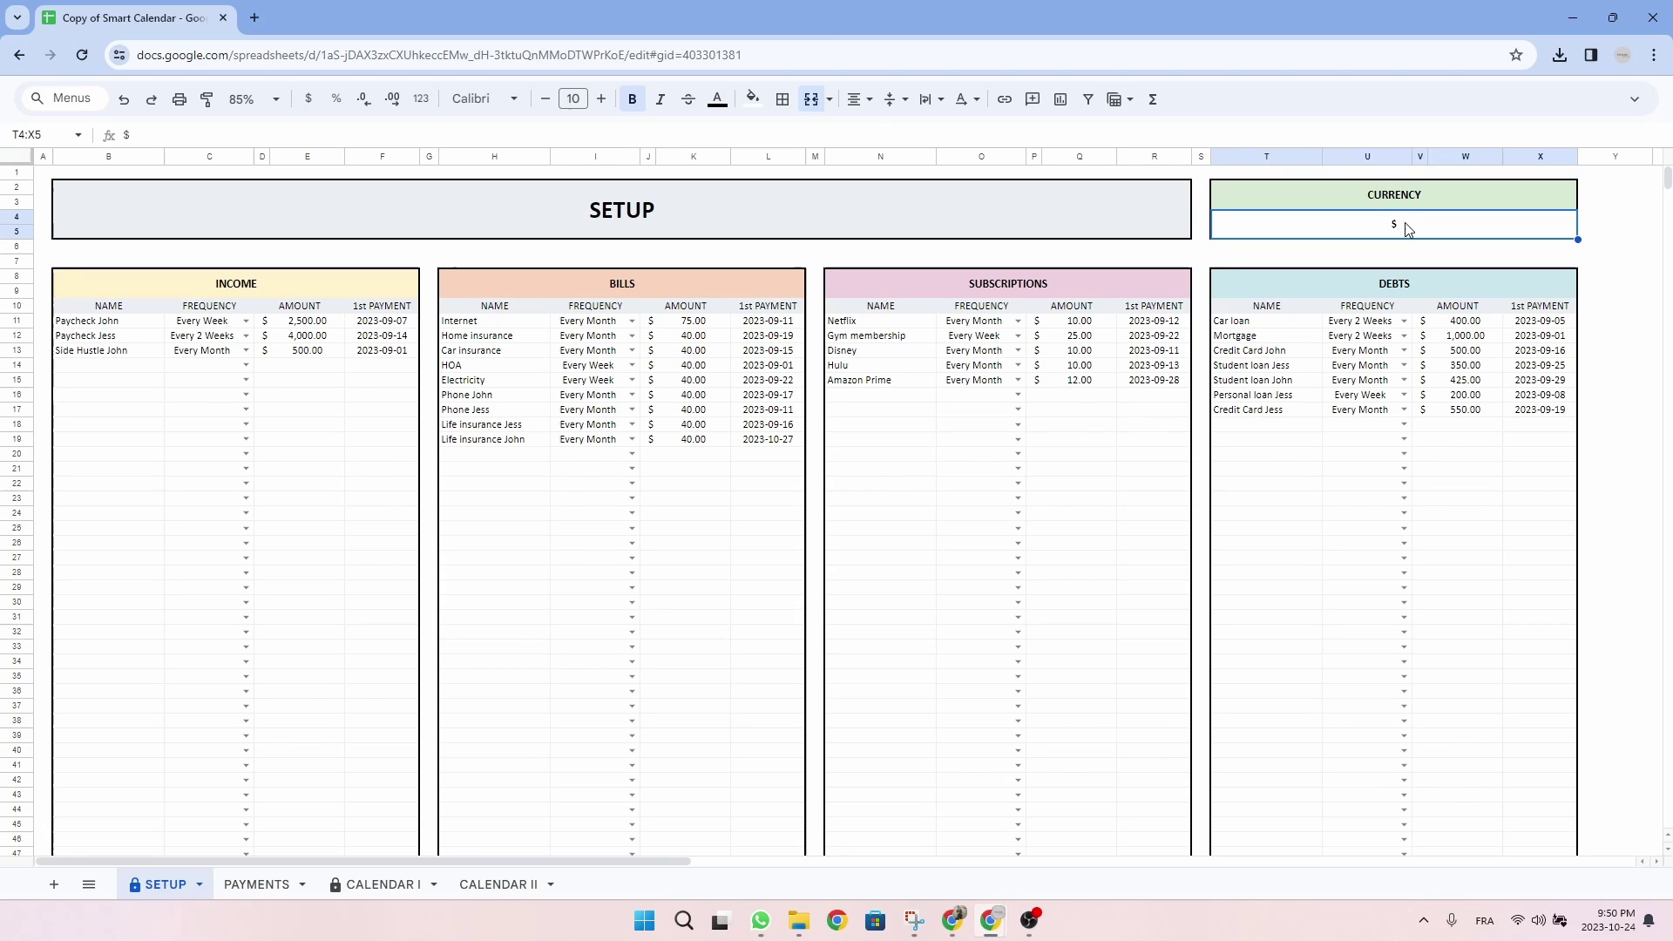
double_click(1407, 223)
Step: Highlight the INCOME, SUBSCRIPTIONS and DEBTS tables and the income frequency, amount and date columns
left_click_drag(242, 289, 235, 363)
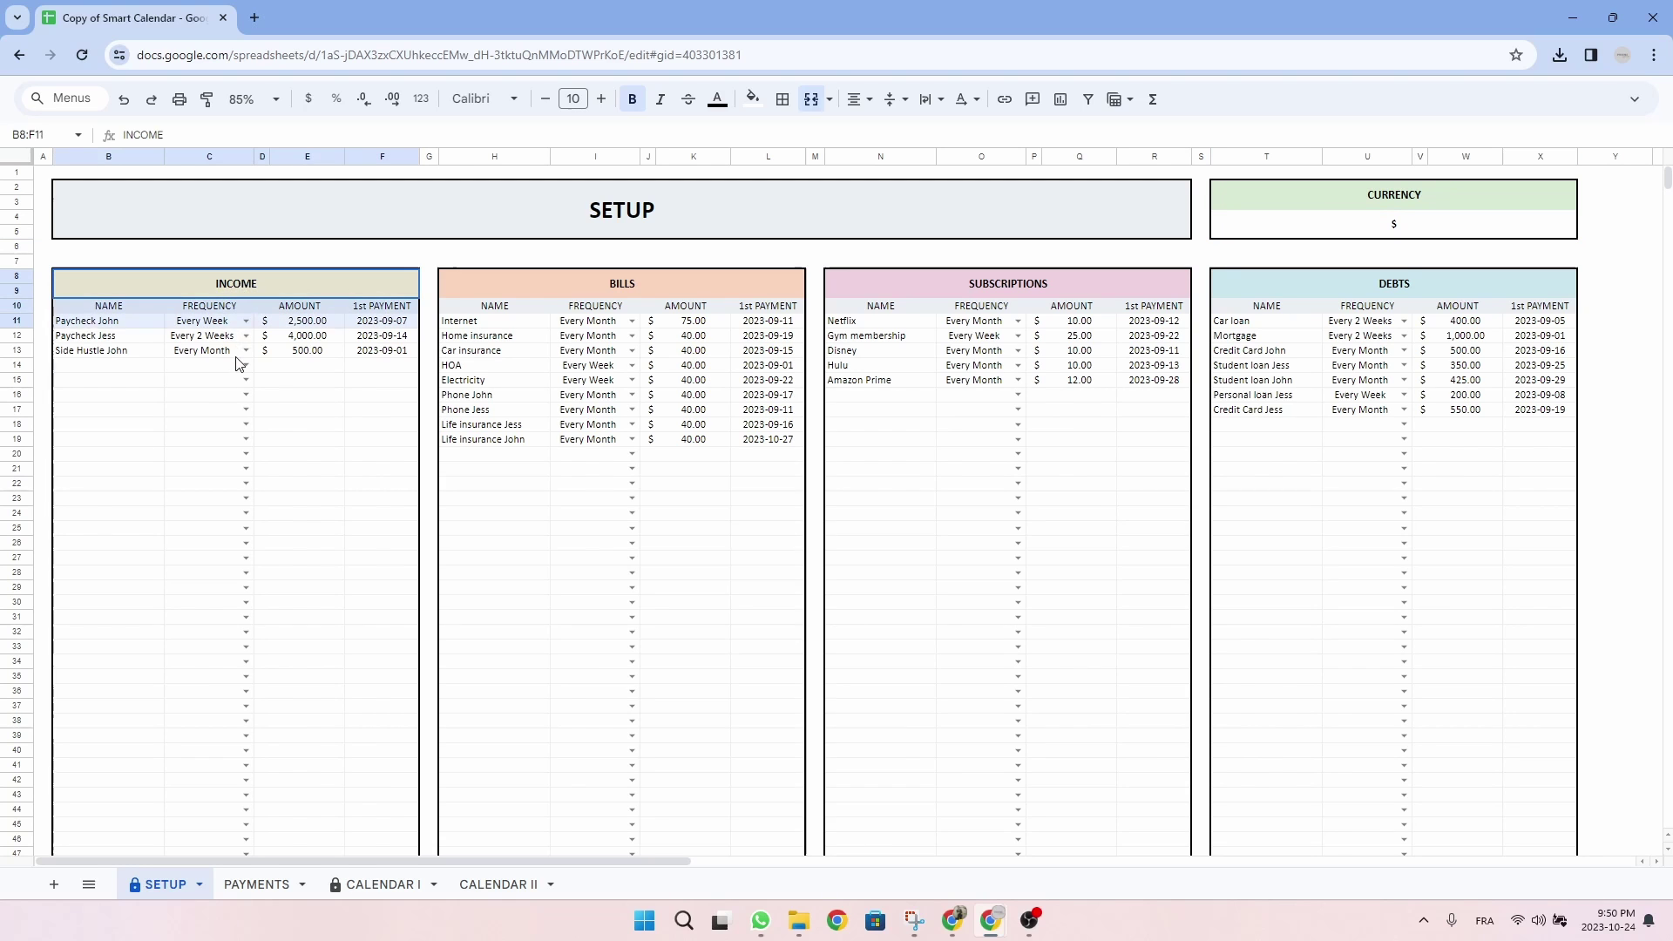
left_click_drag(559, 277, 595, 383)
left_click_drag(959, 284, 983, 370)
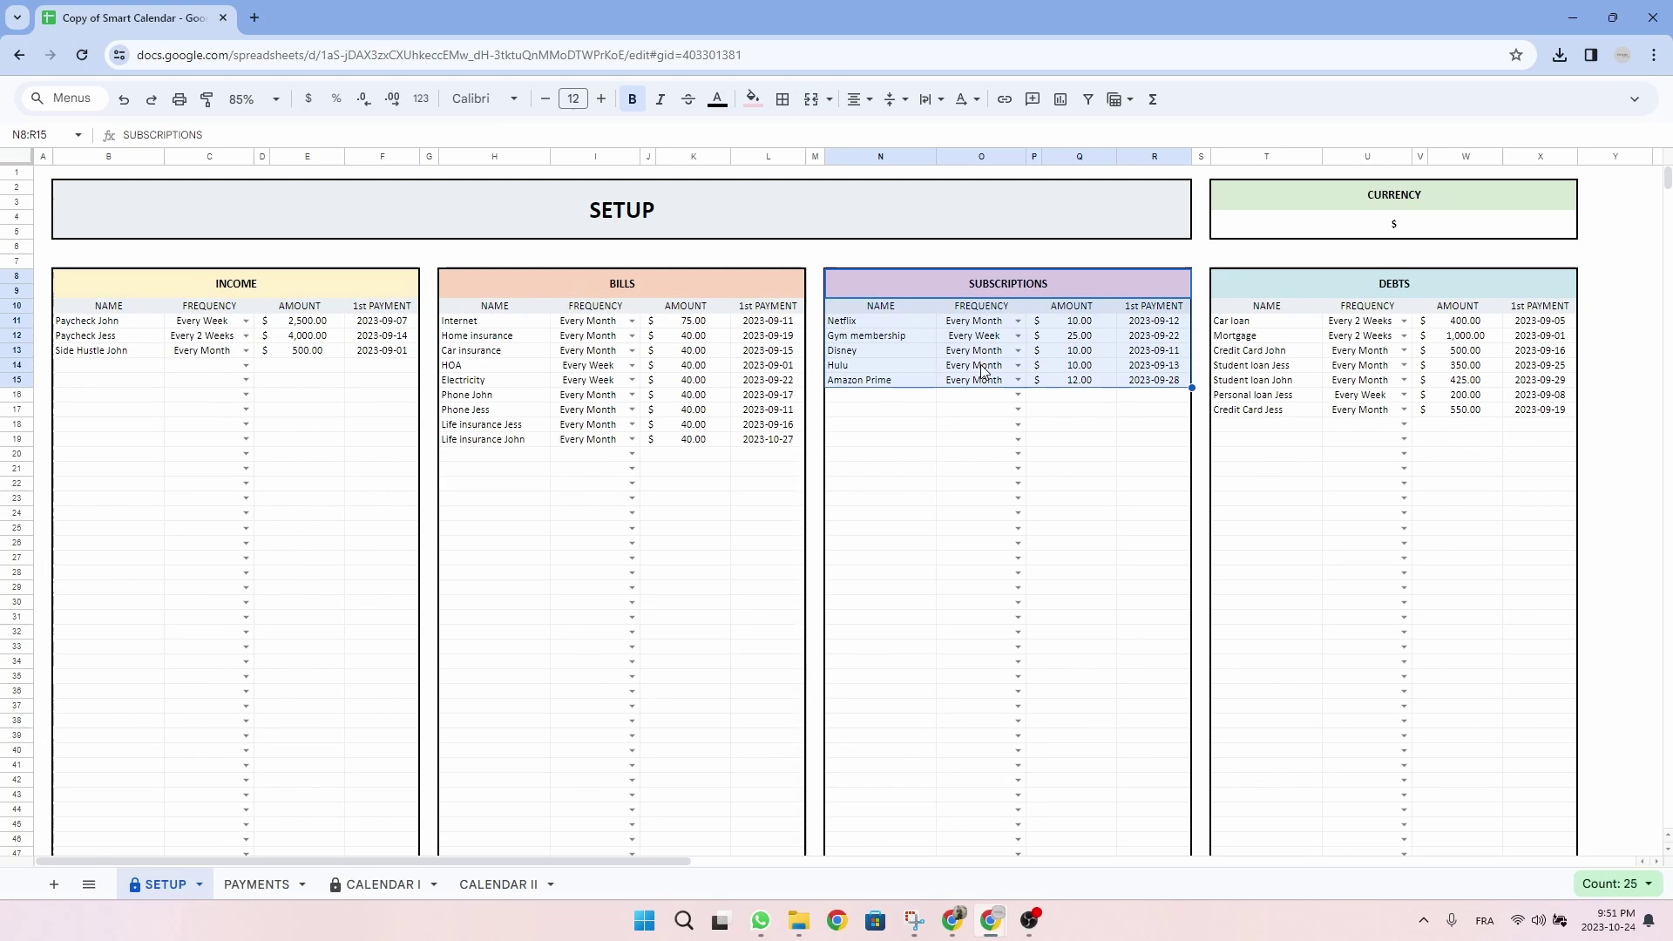
left_click_drag(1355, 277, 1360, 399)
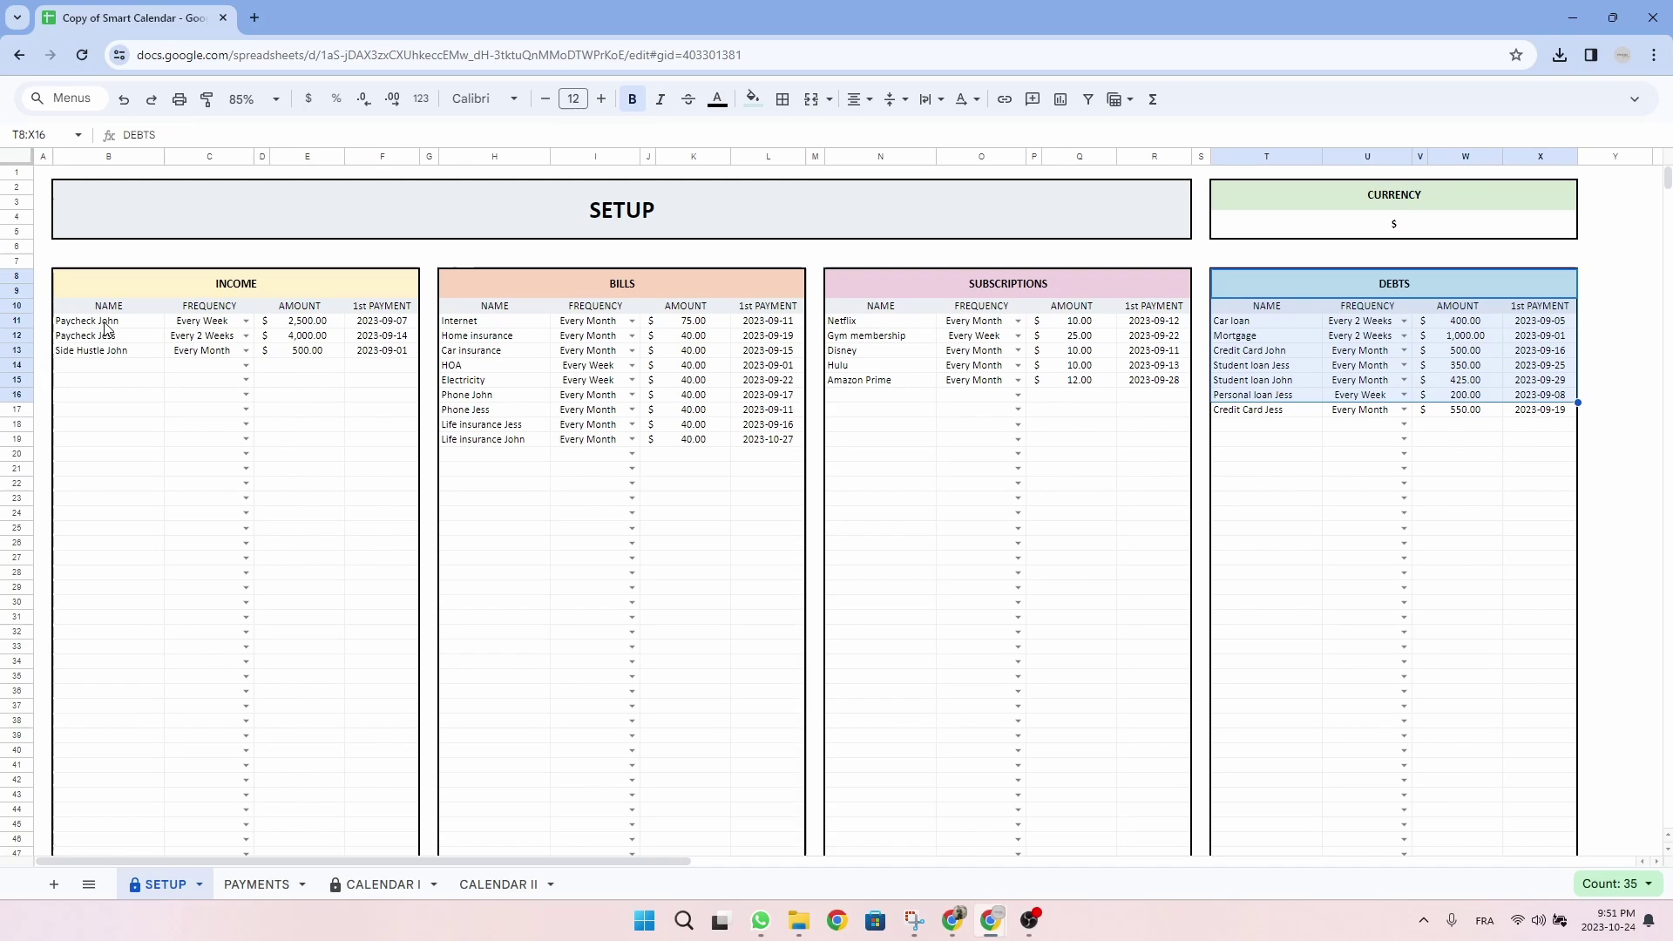
left_click_drag(107, 328, 97, 418)
left_click_drag(209, 322, 246, 401)
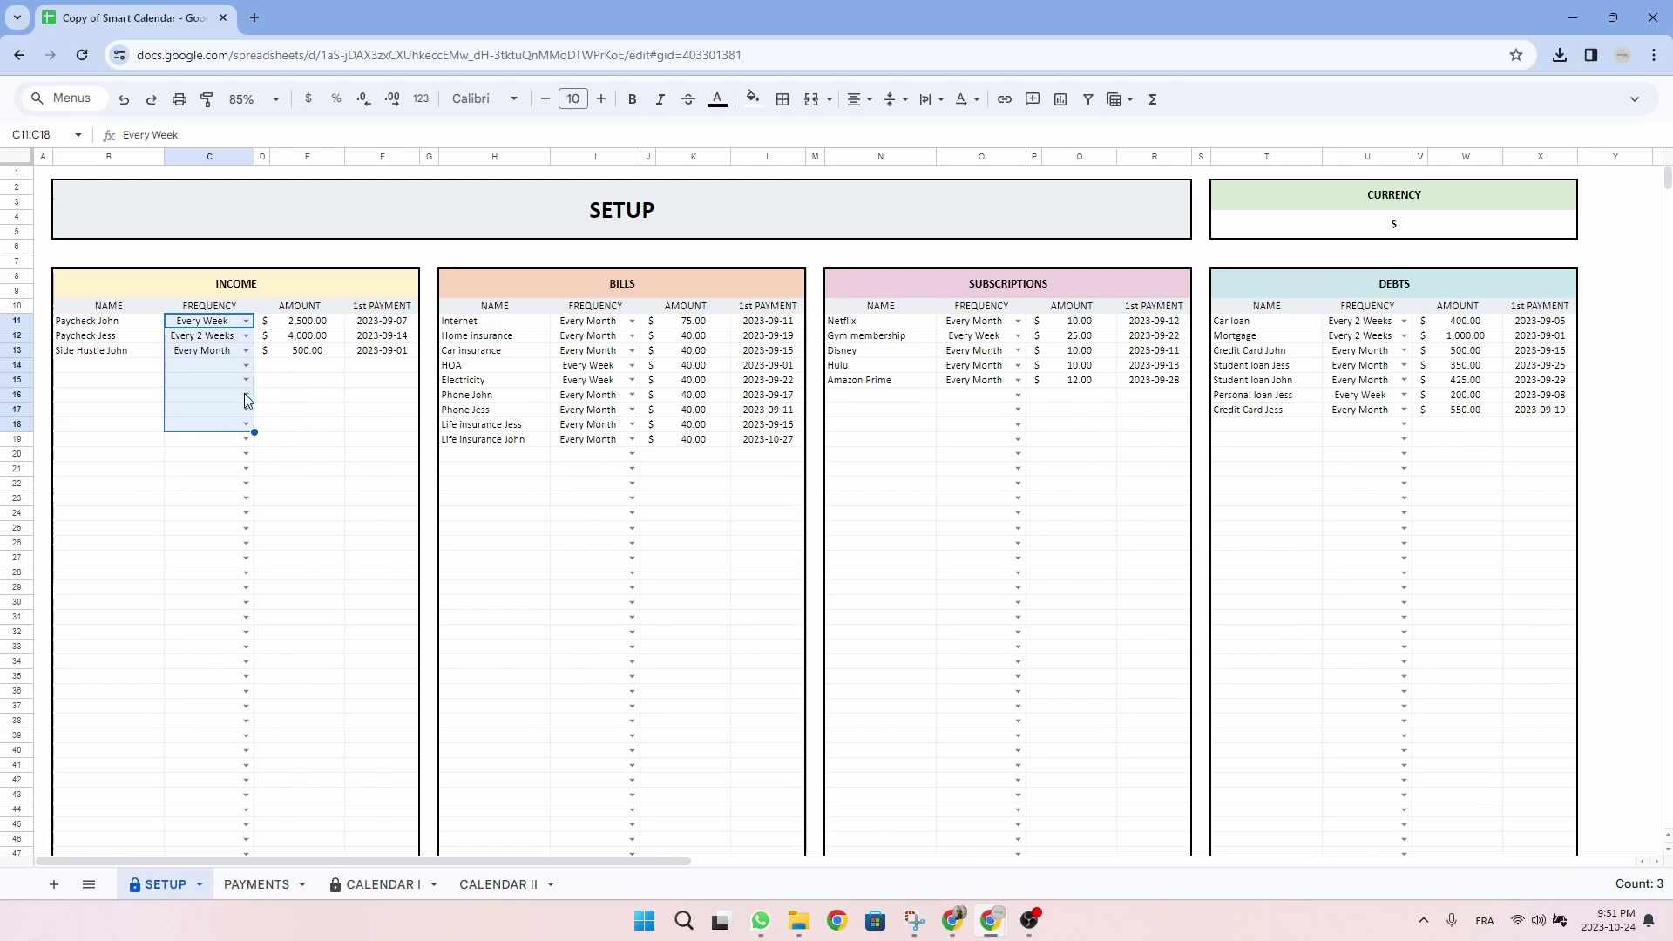
left_click_drag(307, 321, 309, 445)
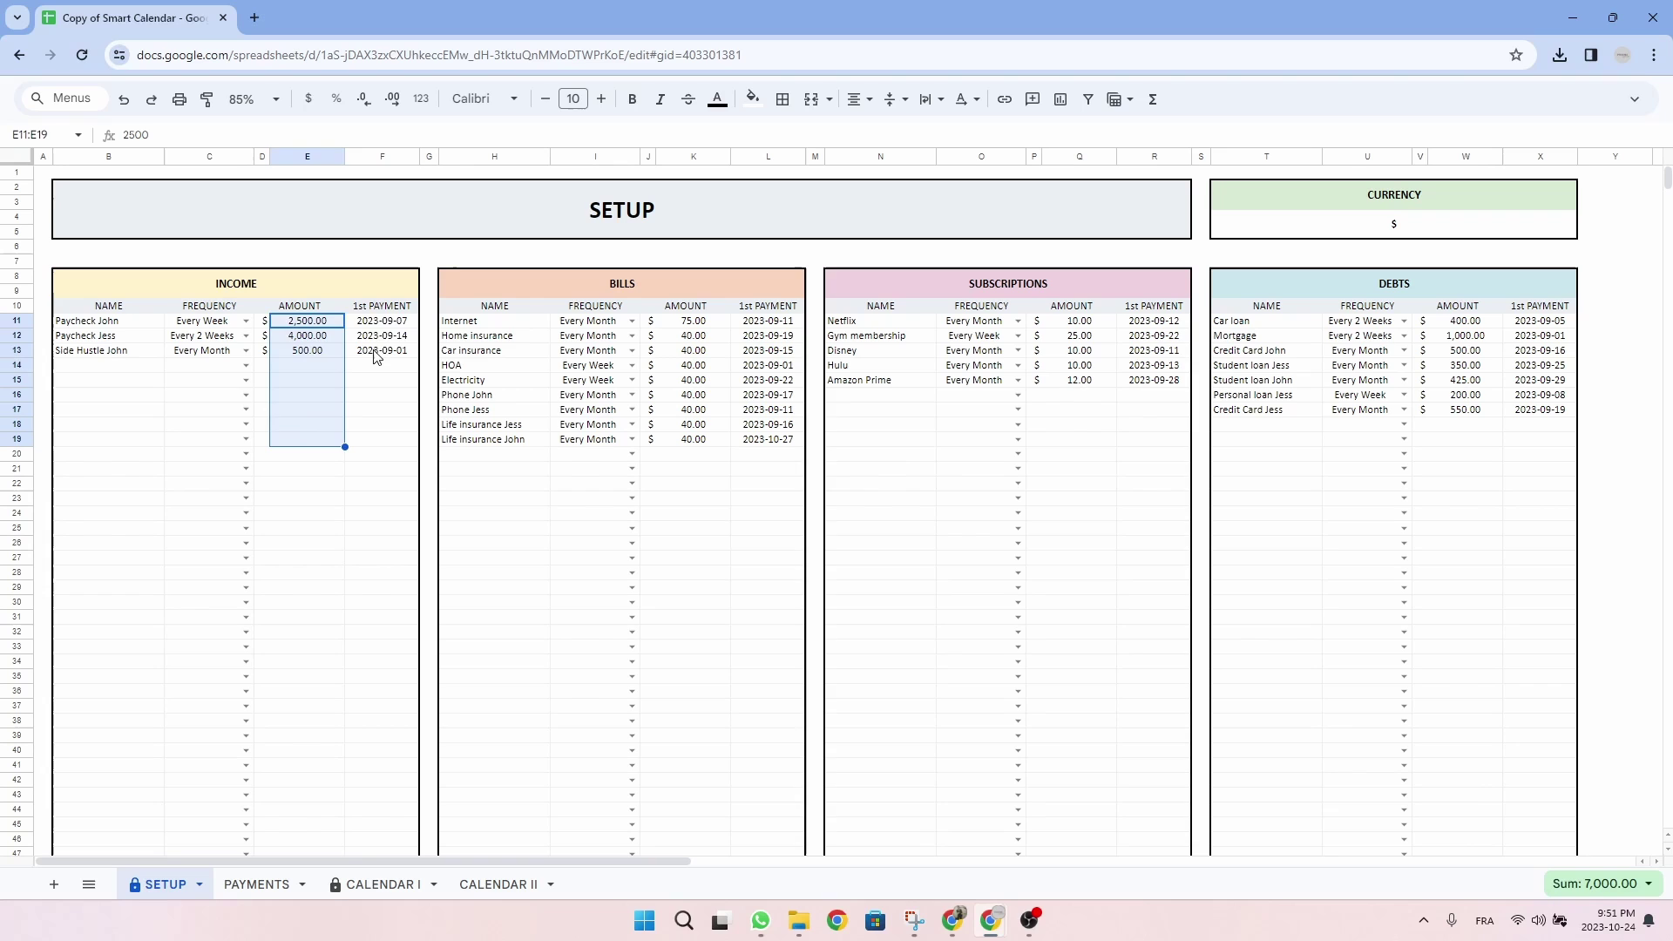
left_click_drag(386, 322, 391, 422)
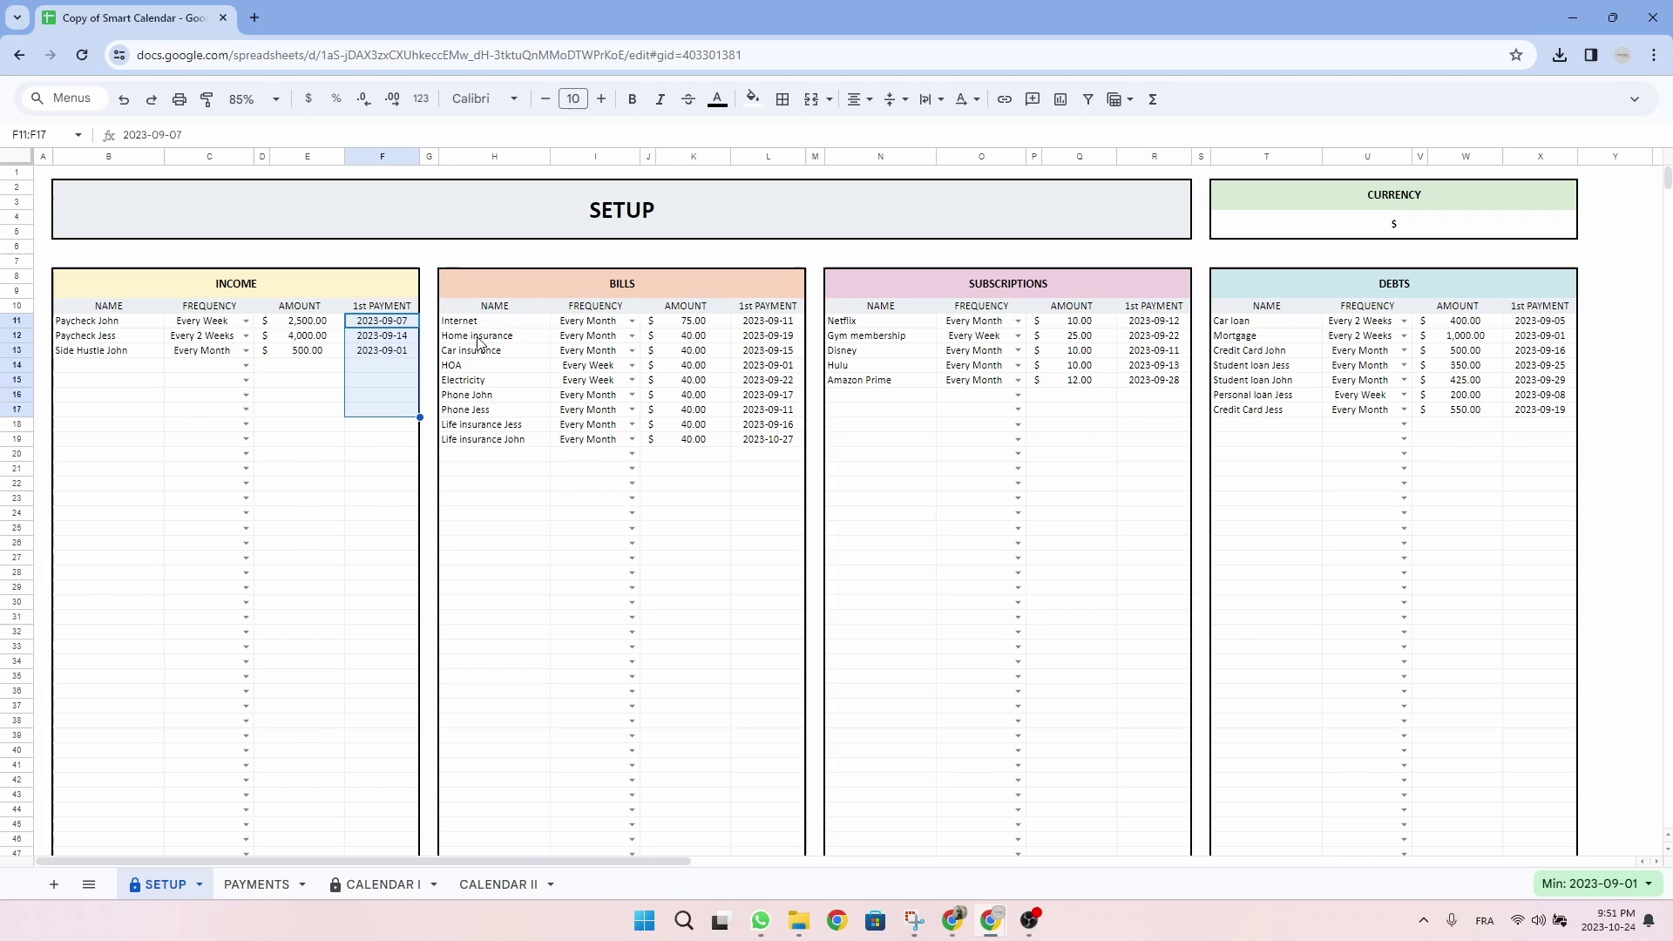
Step: Add a Side Hustle Jess income paid Every Month with amount 500
left_click(97, 371)
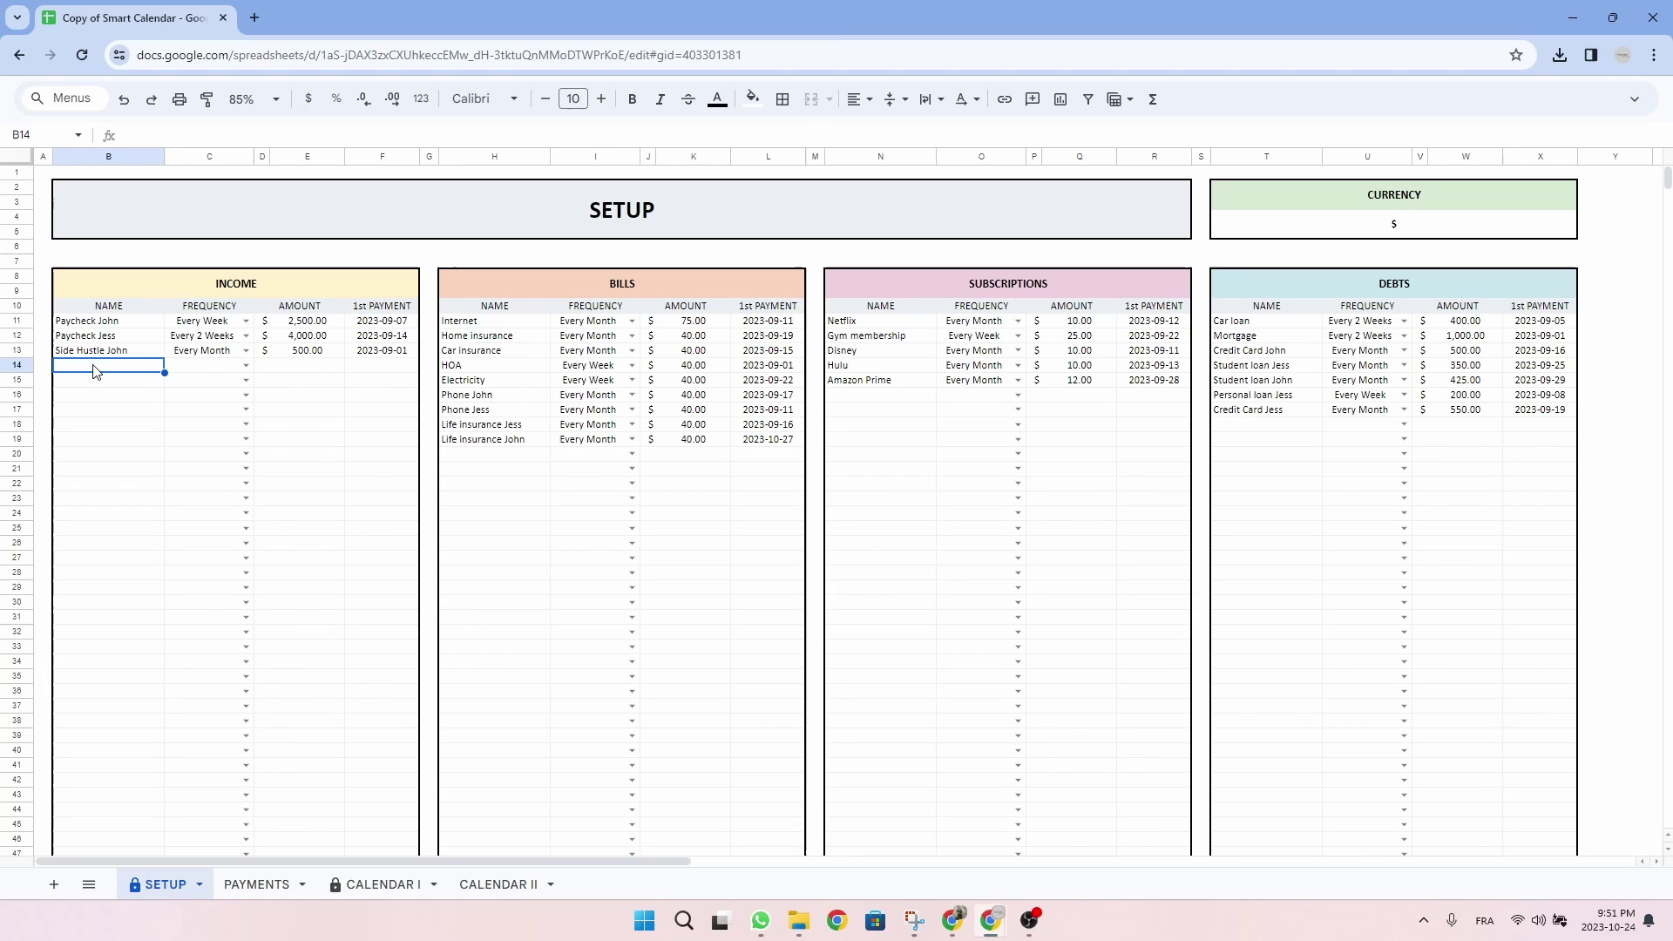
type("Side Hust")
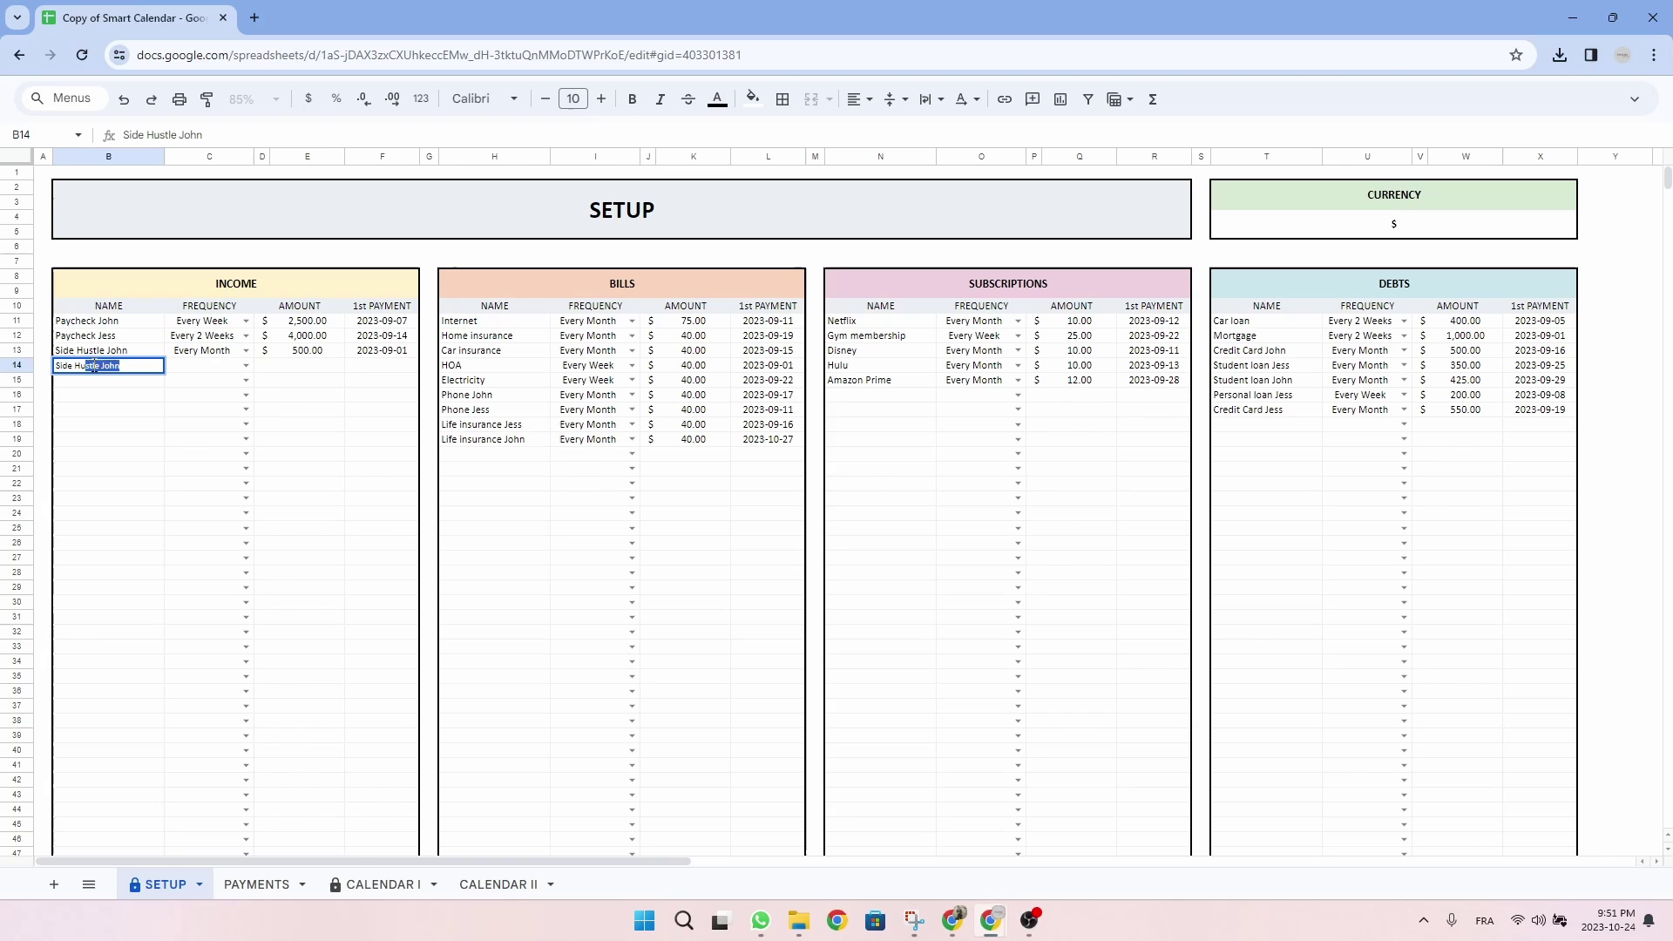
type("le Jess")
key("Tab")
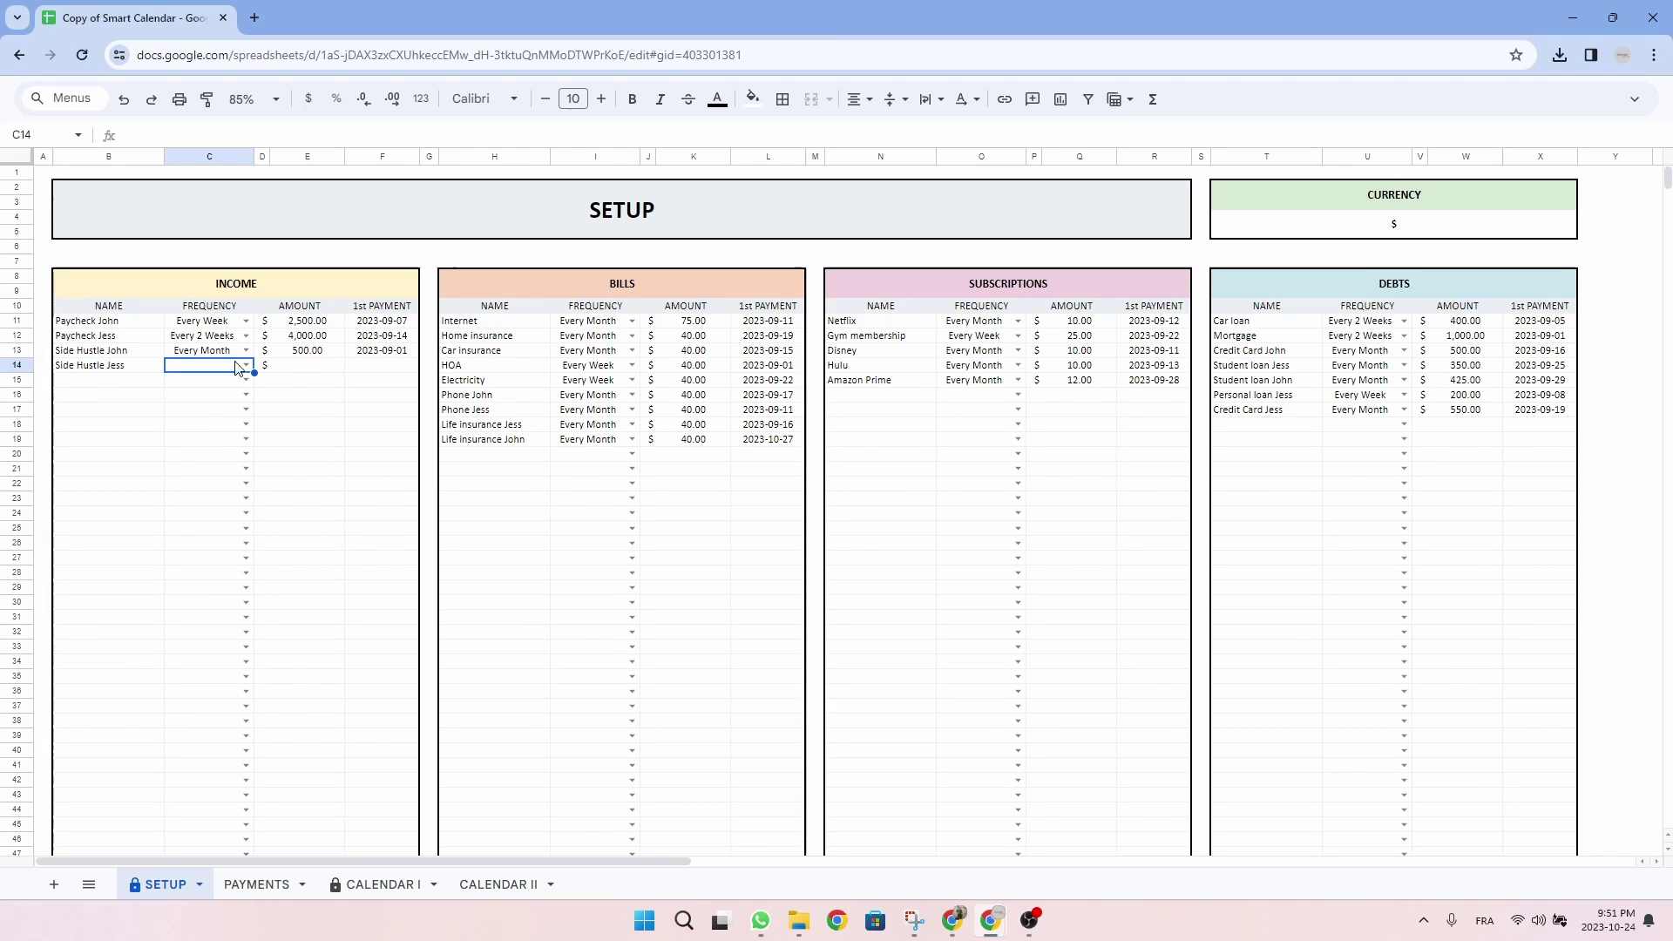
left_click(246, 365)
left_click(218, 484)
left_click(325, 377)
type("500")
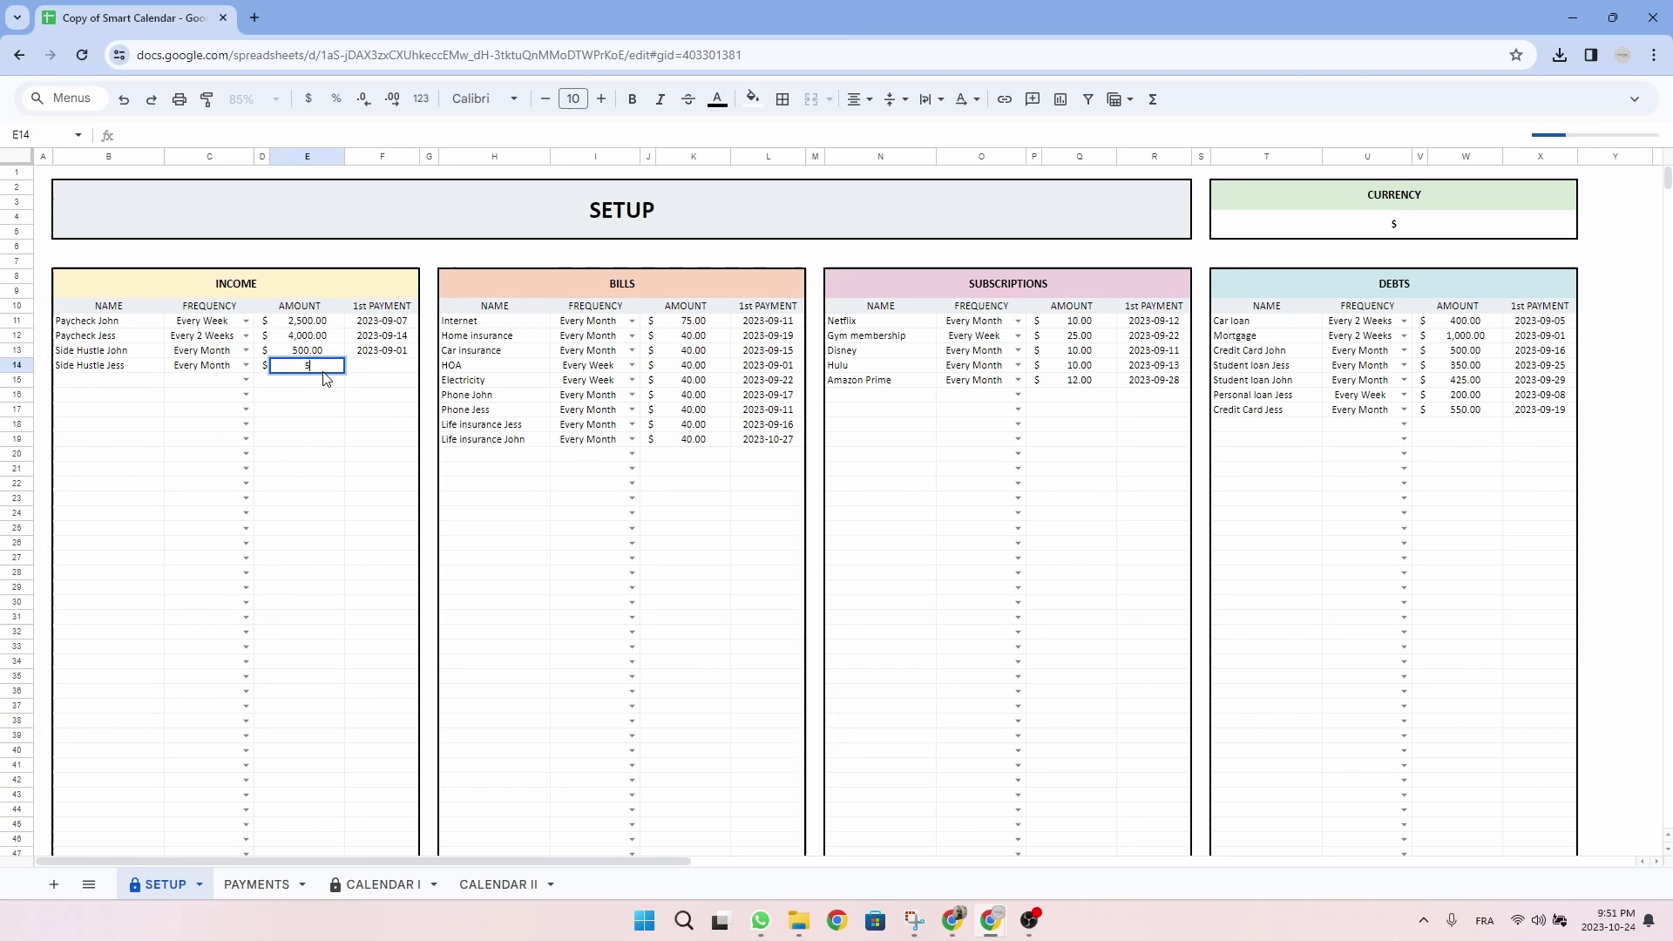
Step: Set Side Hustle Jess's first payment date to September 12, 2023
left_click(372, 374)
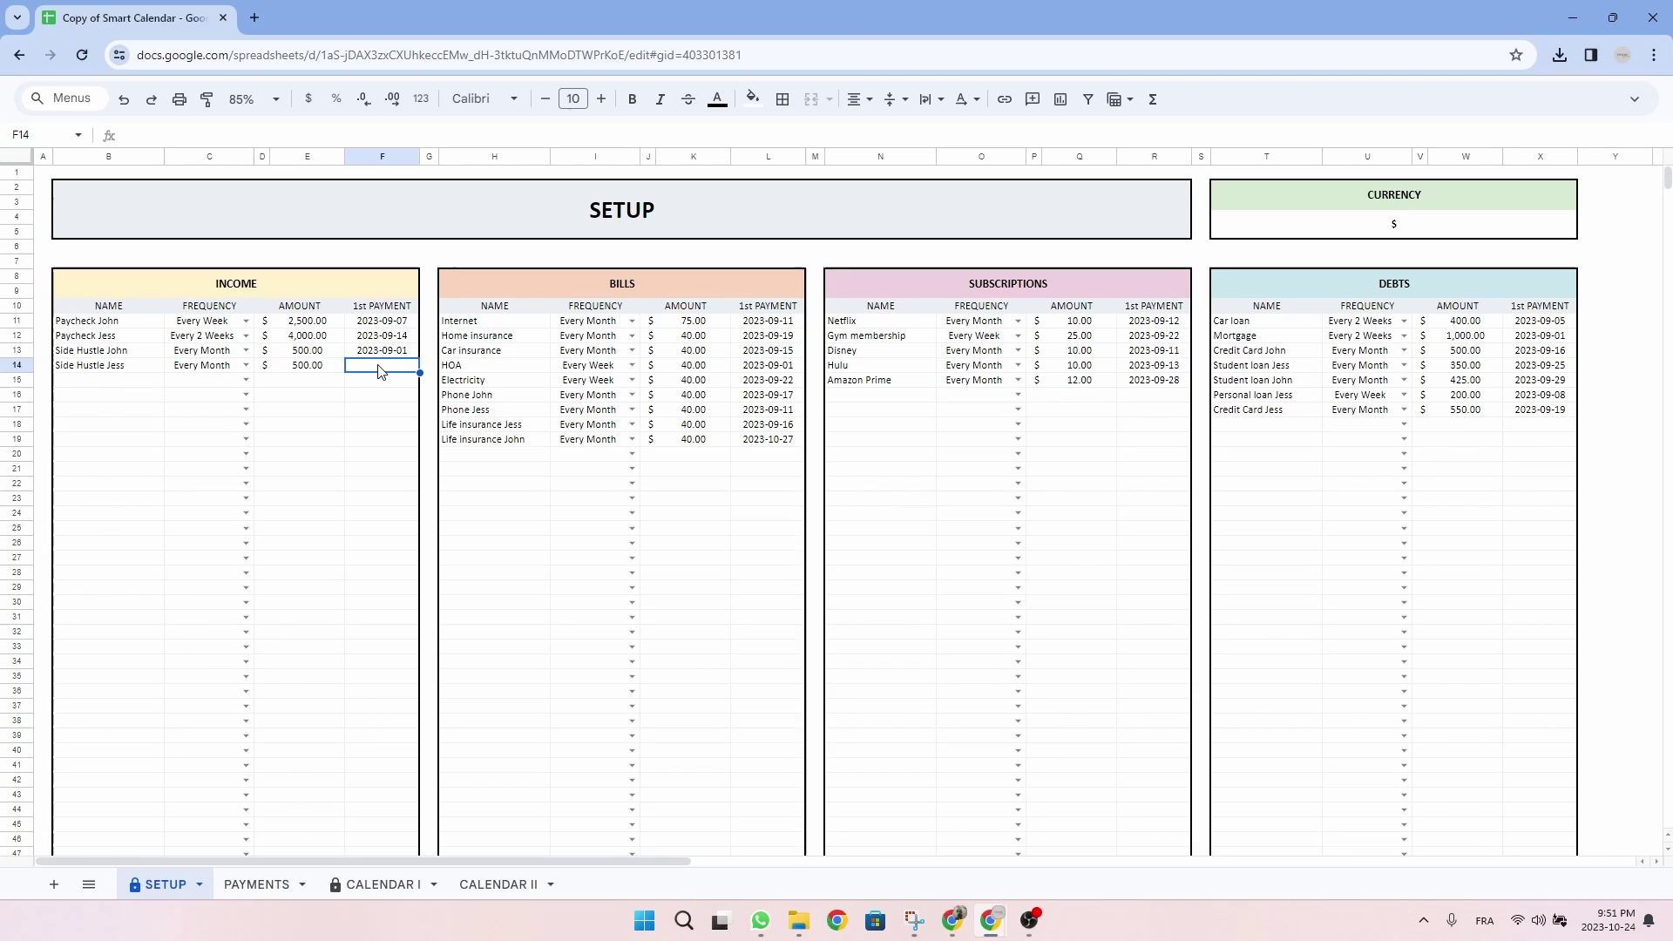
double_click(379, 366)
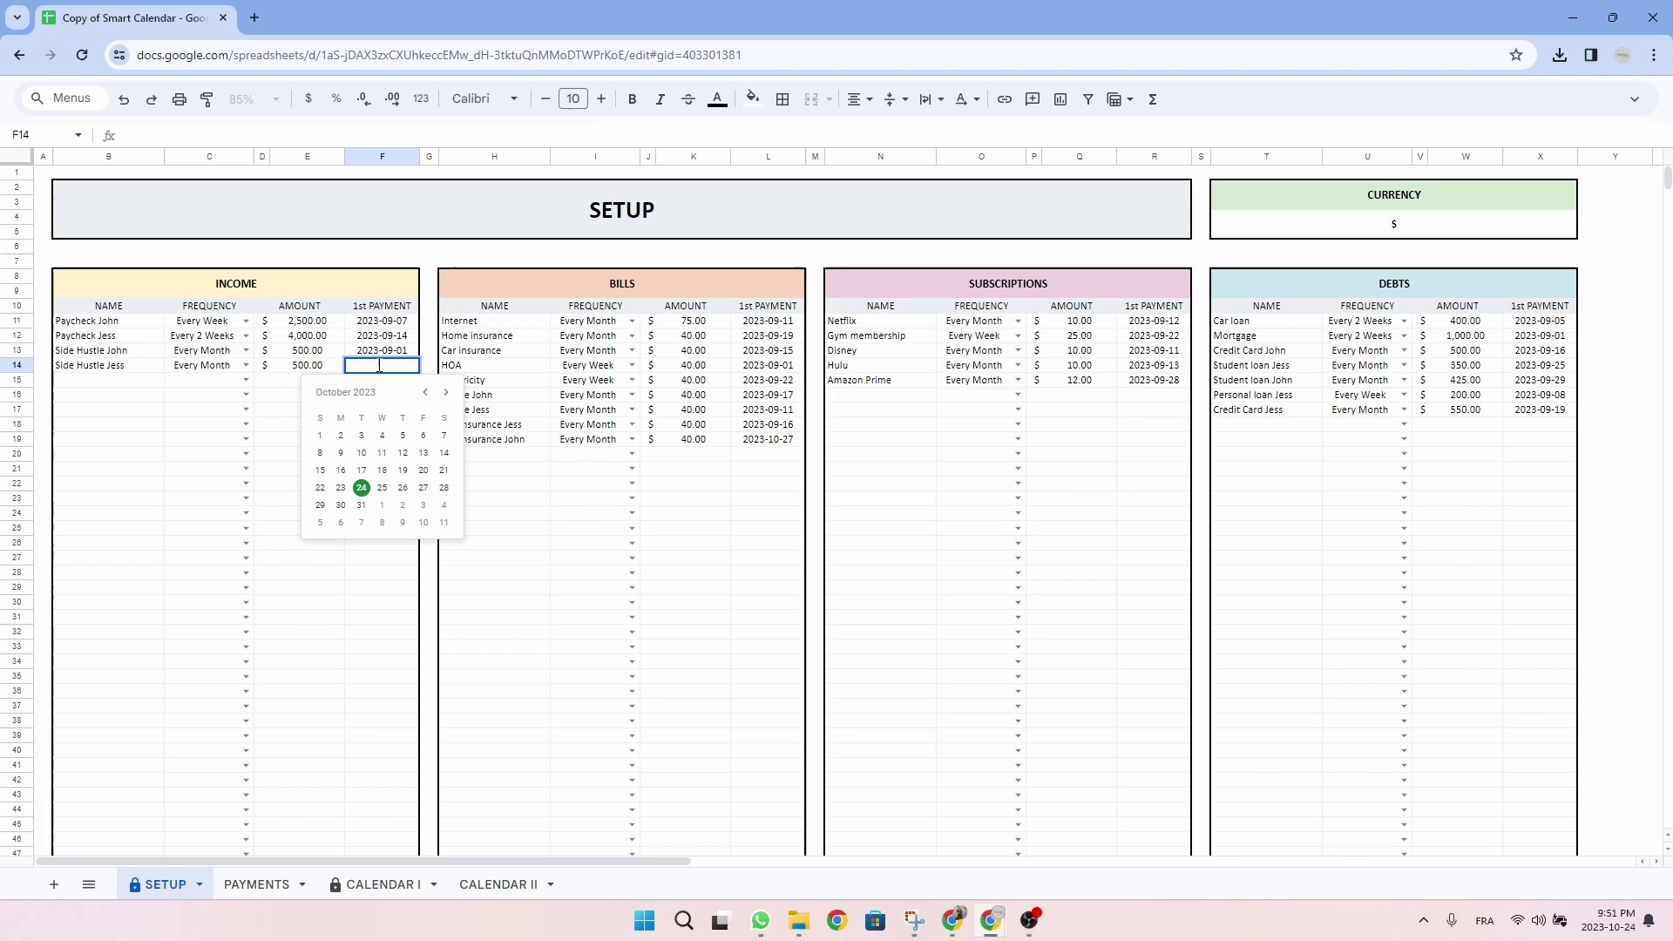
left_click(426, 394)
left_click(362, 471)
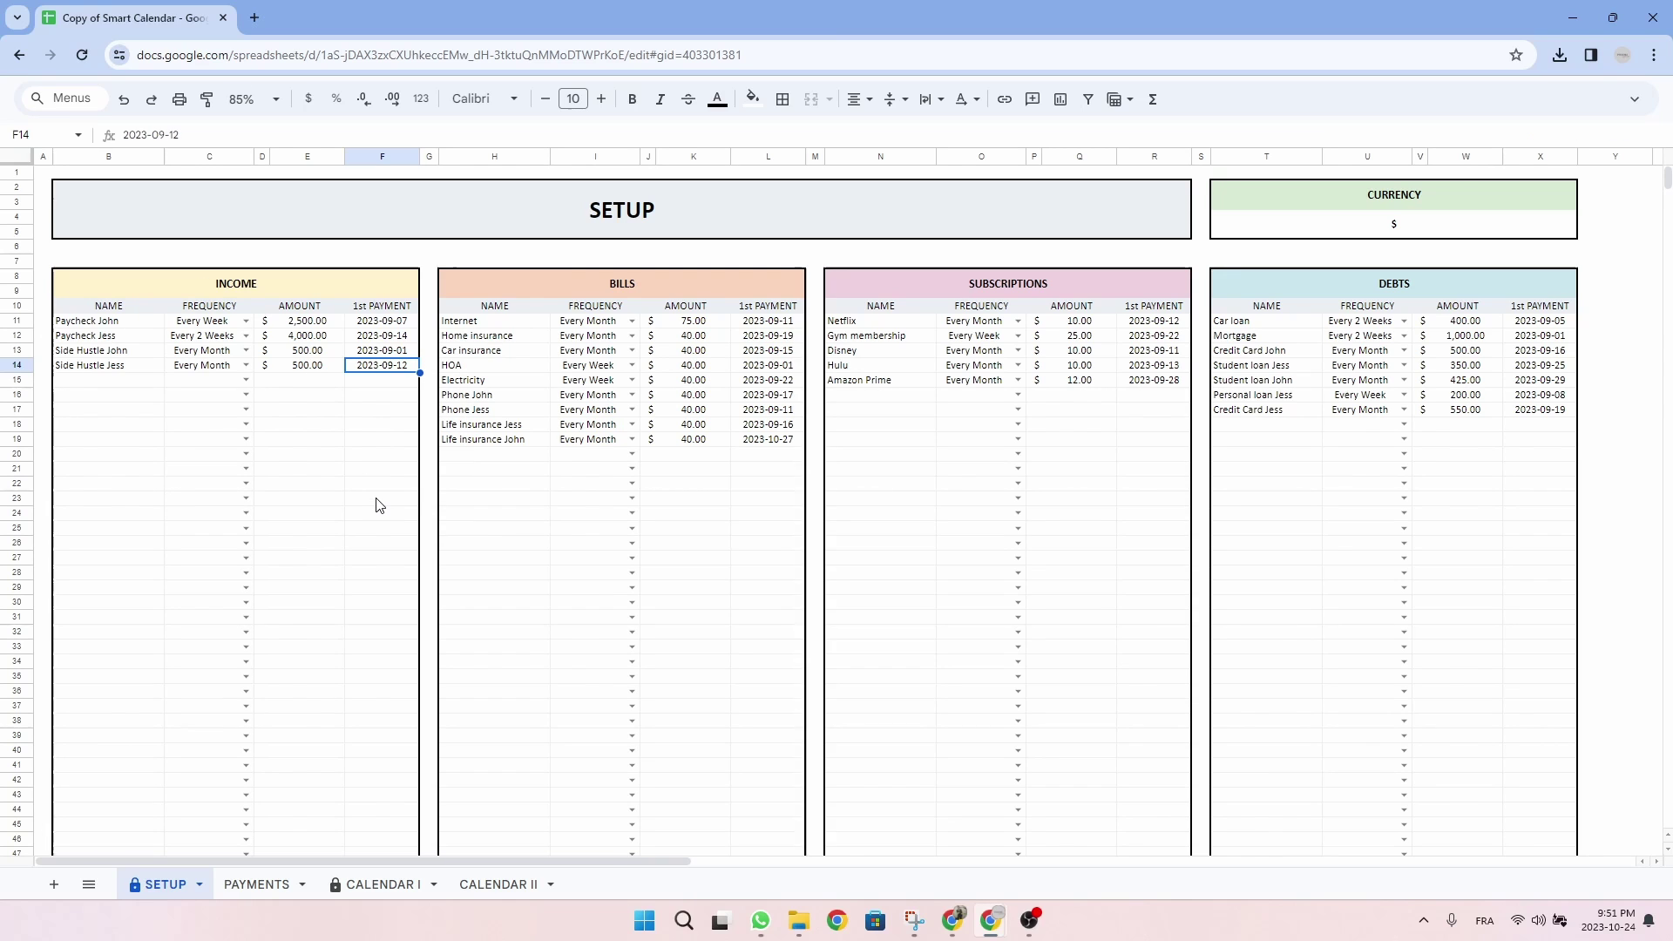
left_click(870, 396)
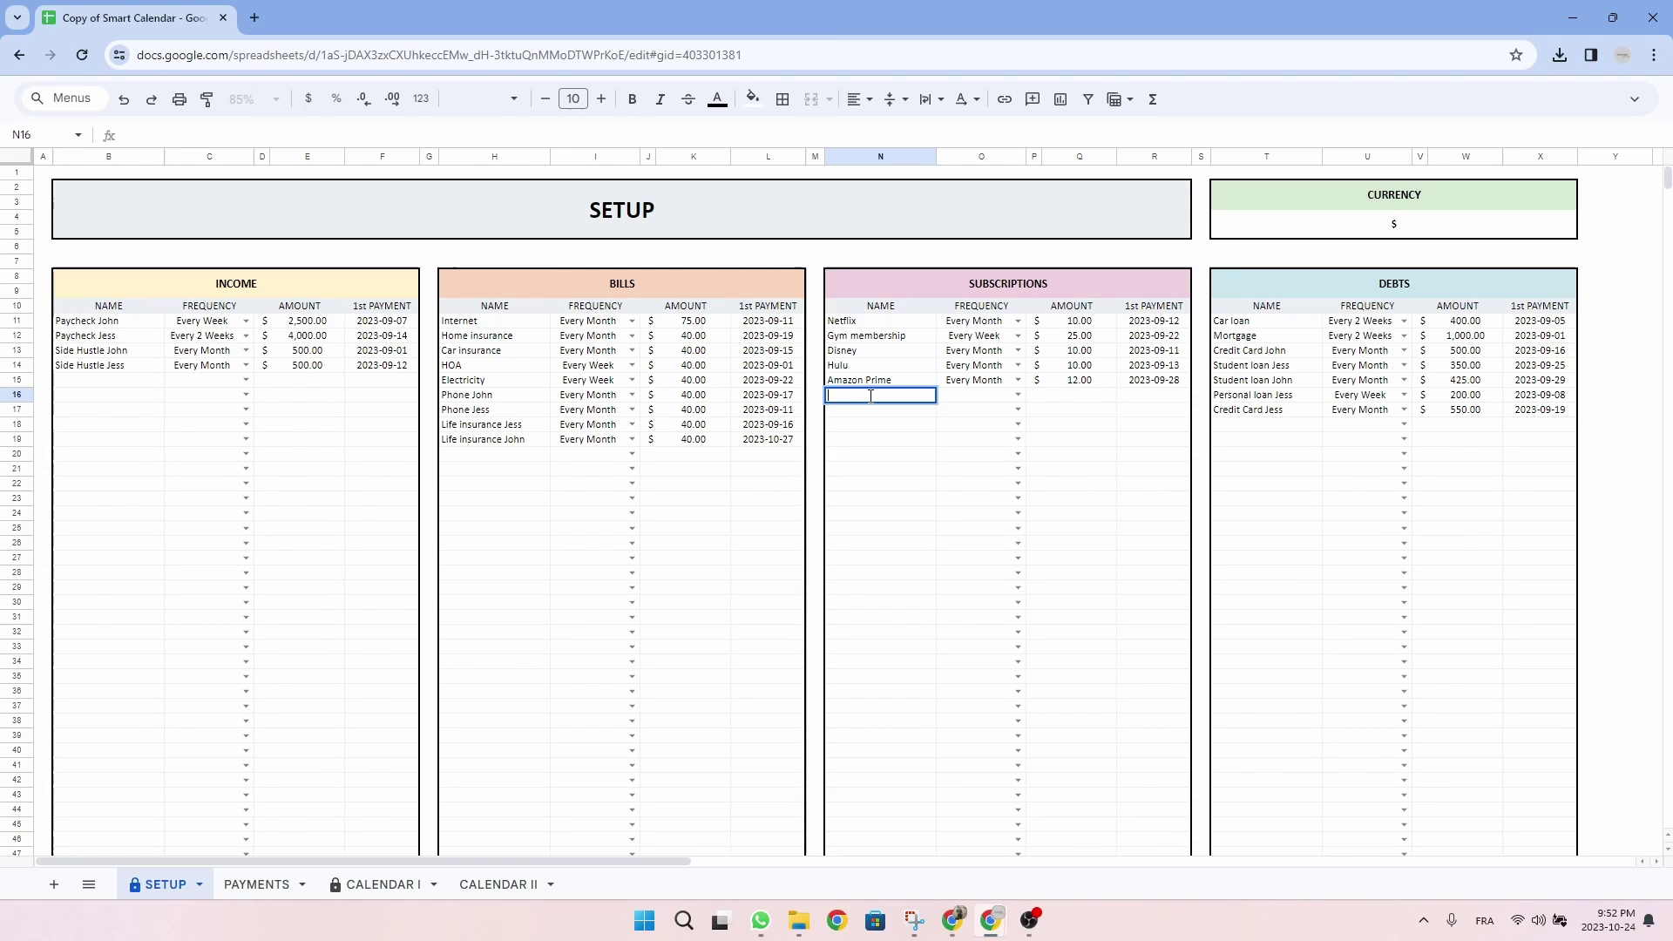
Step: Add Spotify at 10 every 2 weeks from Sept 6, 2023, then switch to the PAYMENTS sheet
type("Spotify")
key("Tab")
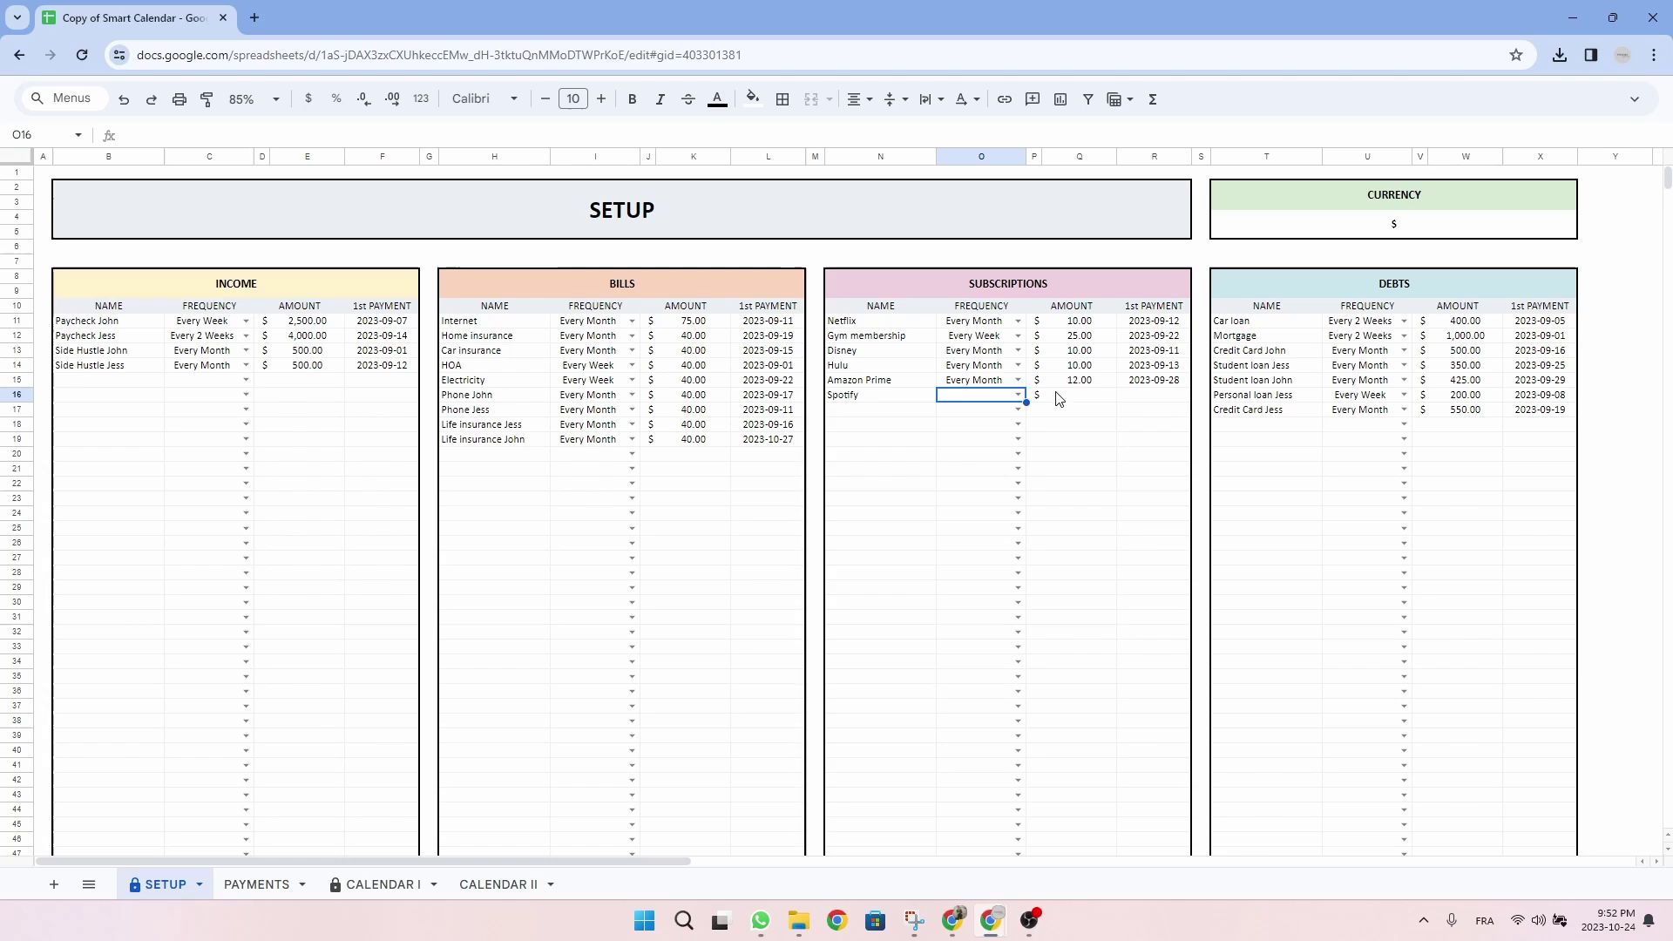
left_click(1017, 395)
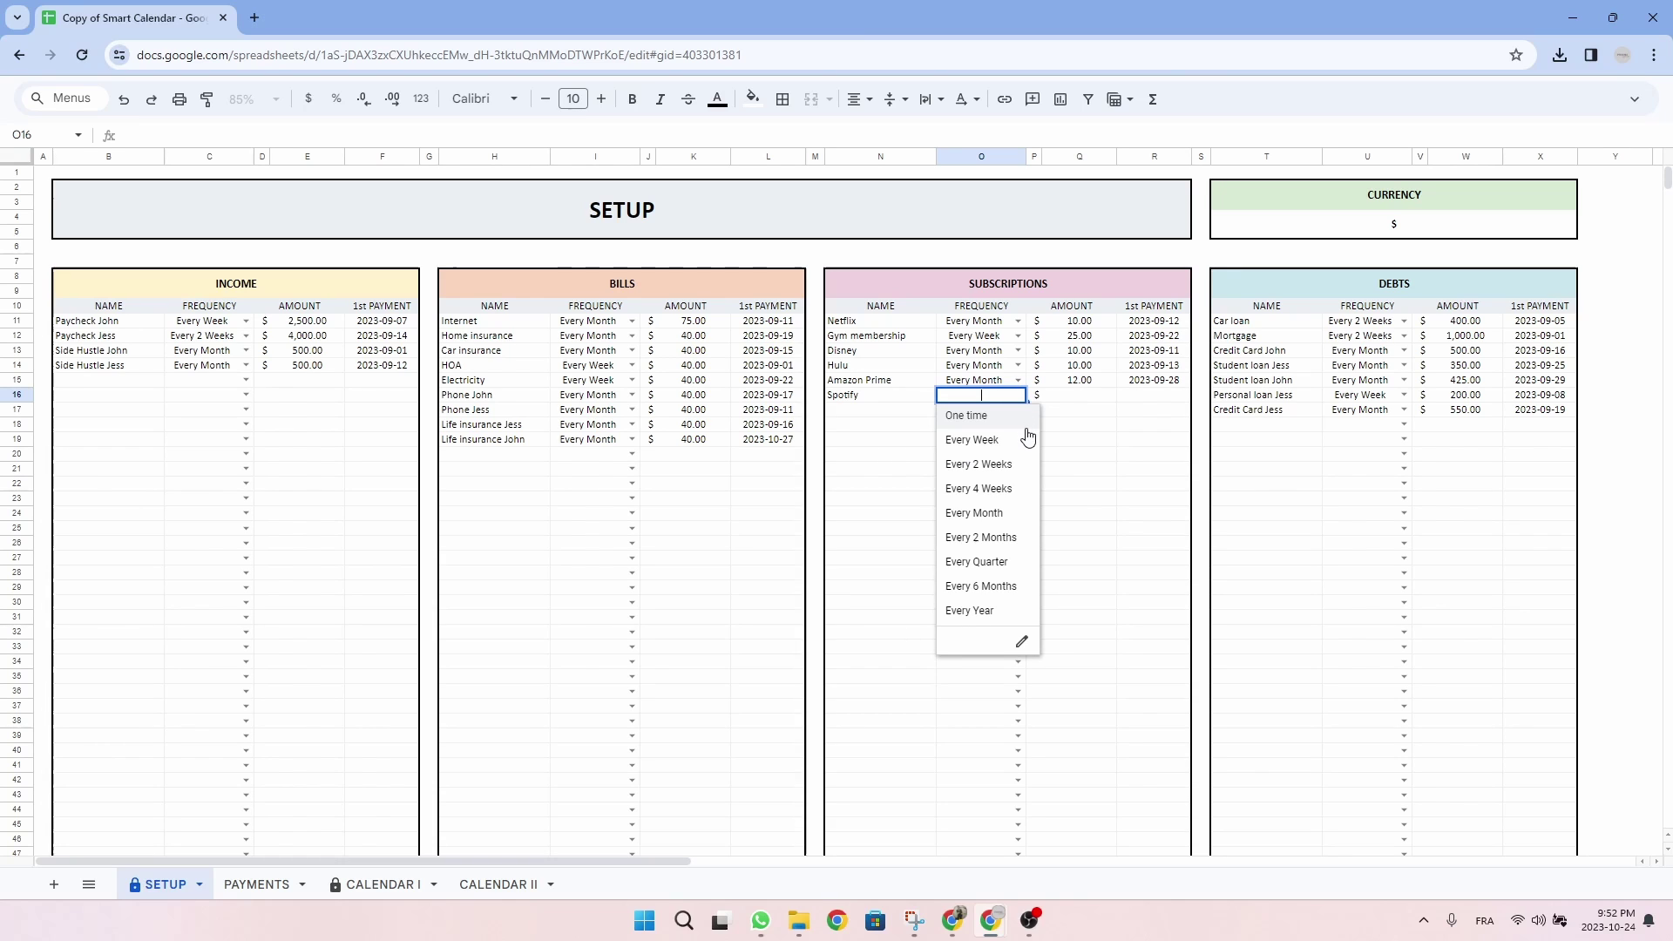
left_click(996, 464)
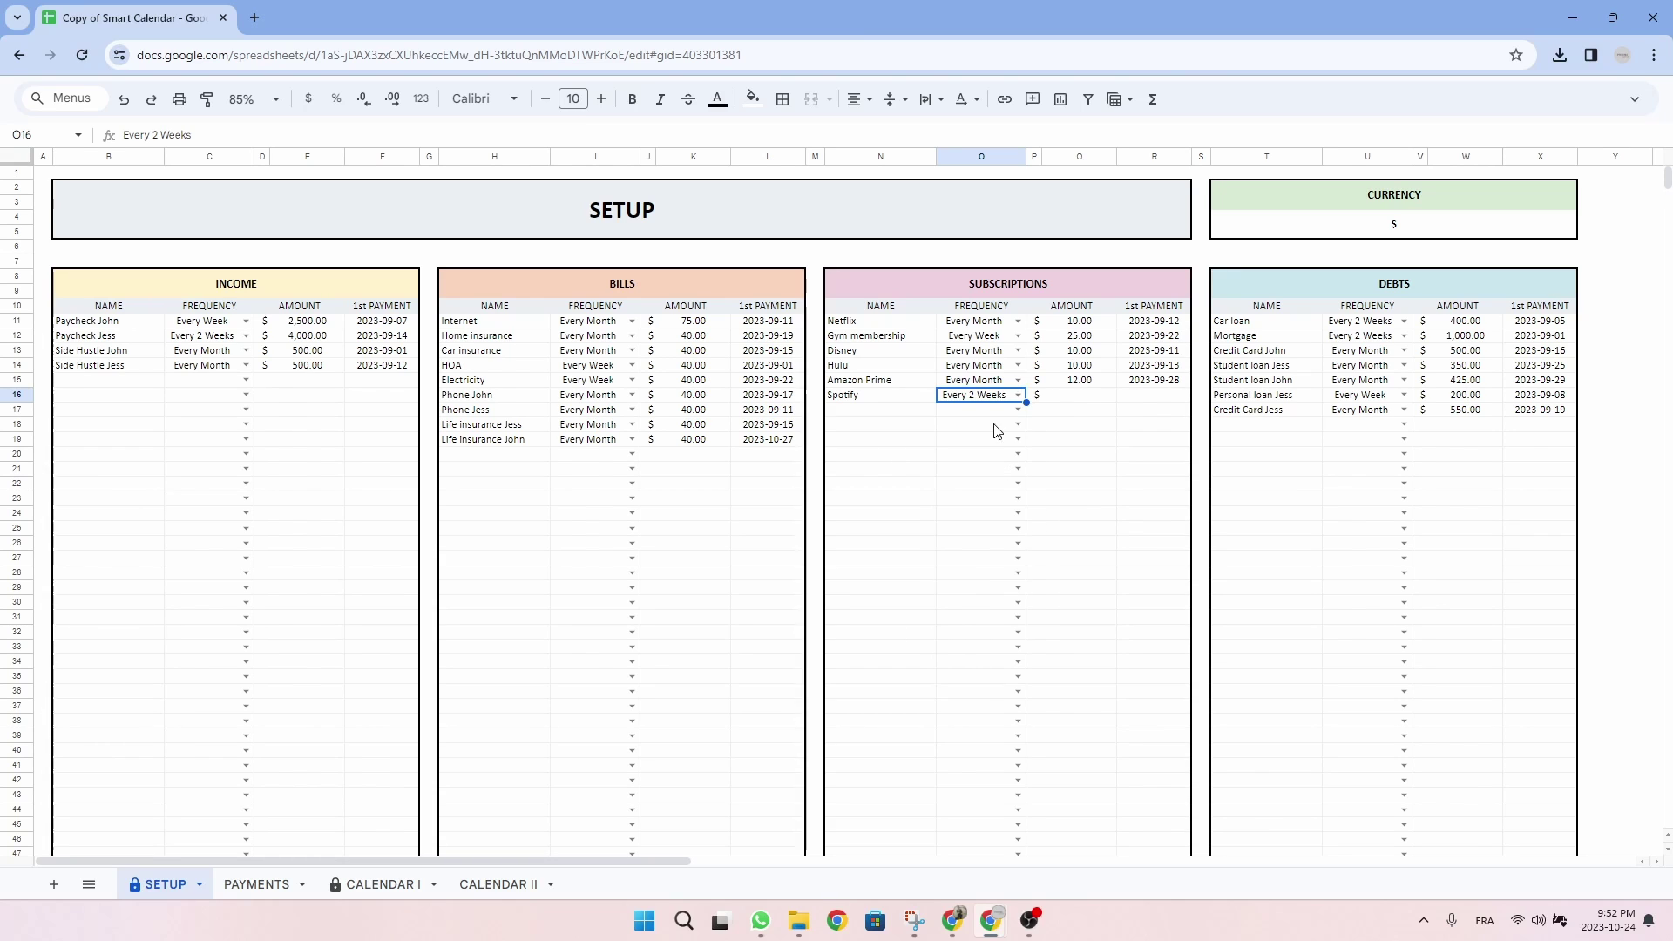
left_click(1078, 402)
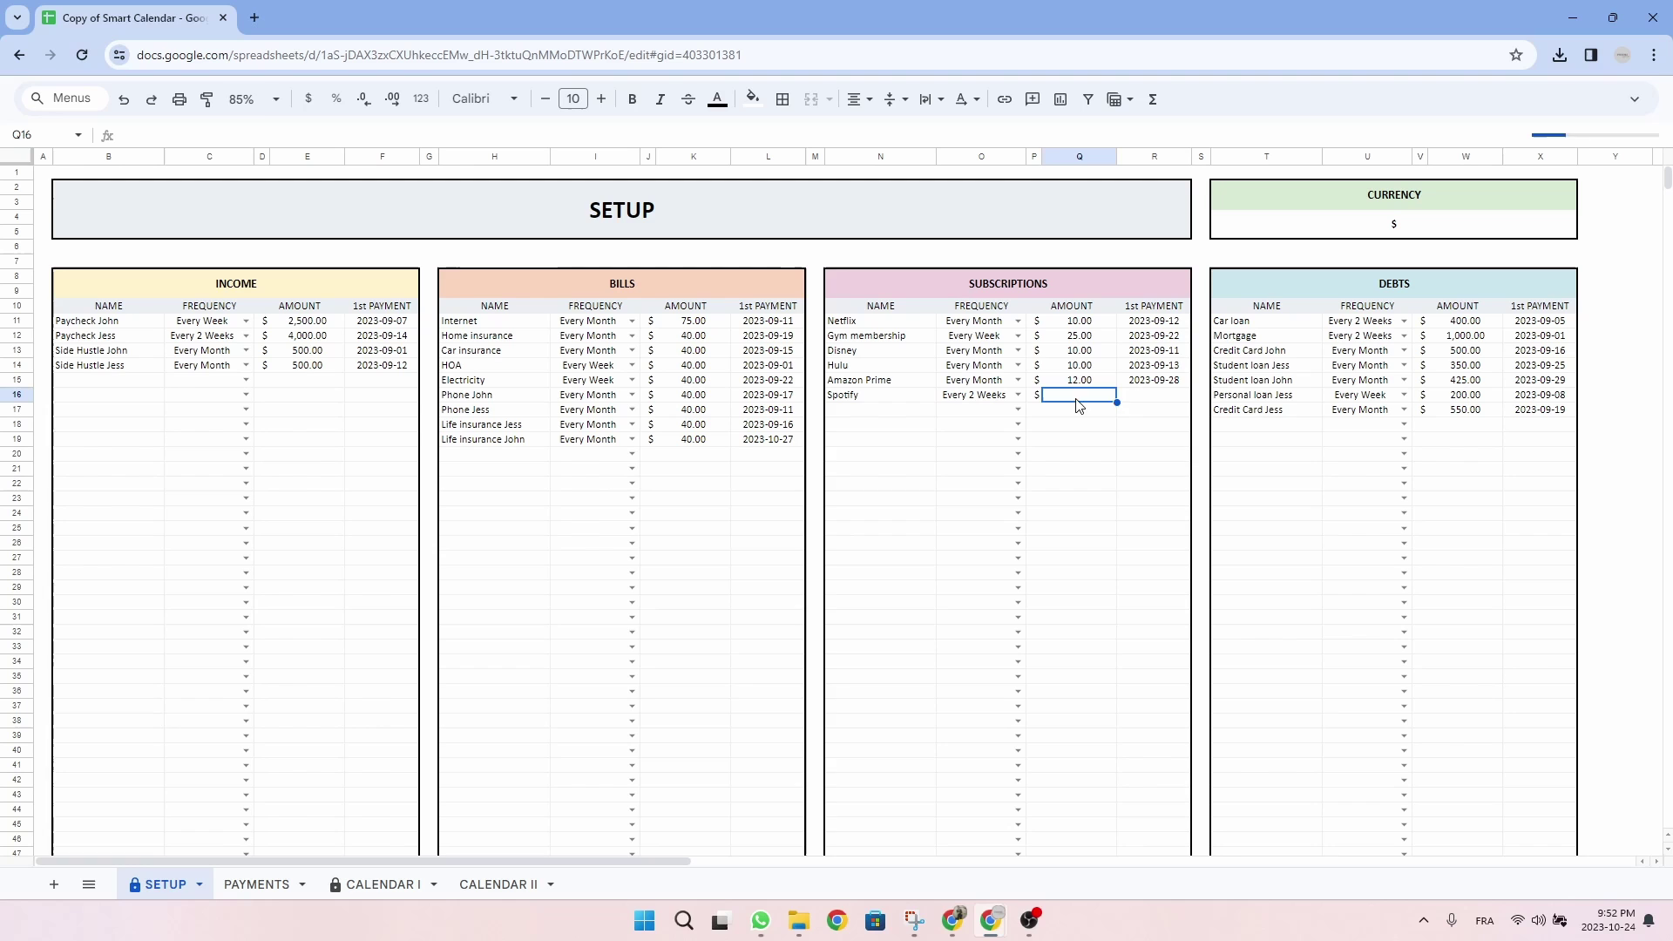
type("10")
left_click(1150, 399)
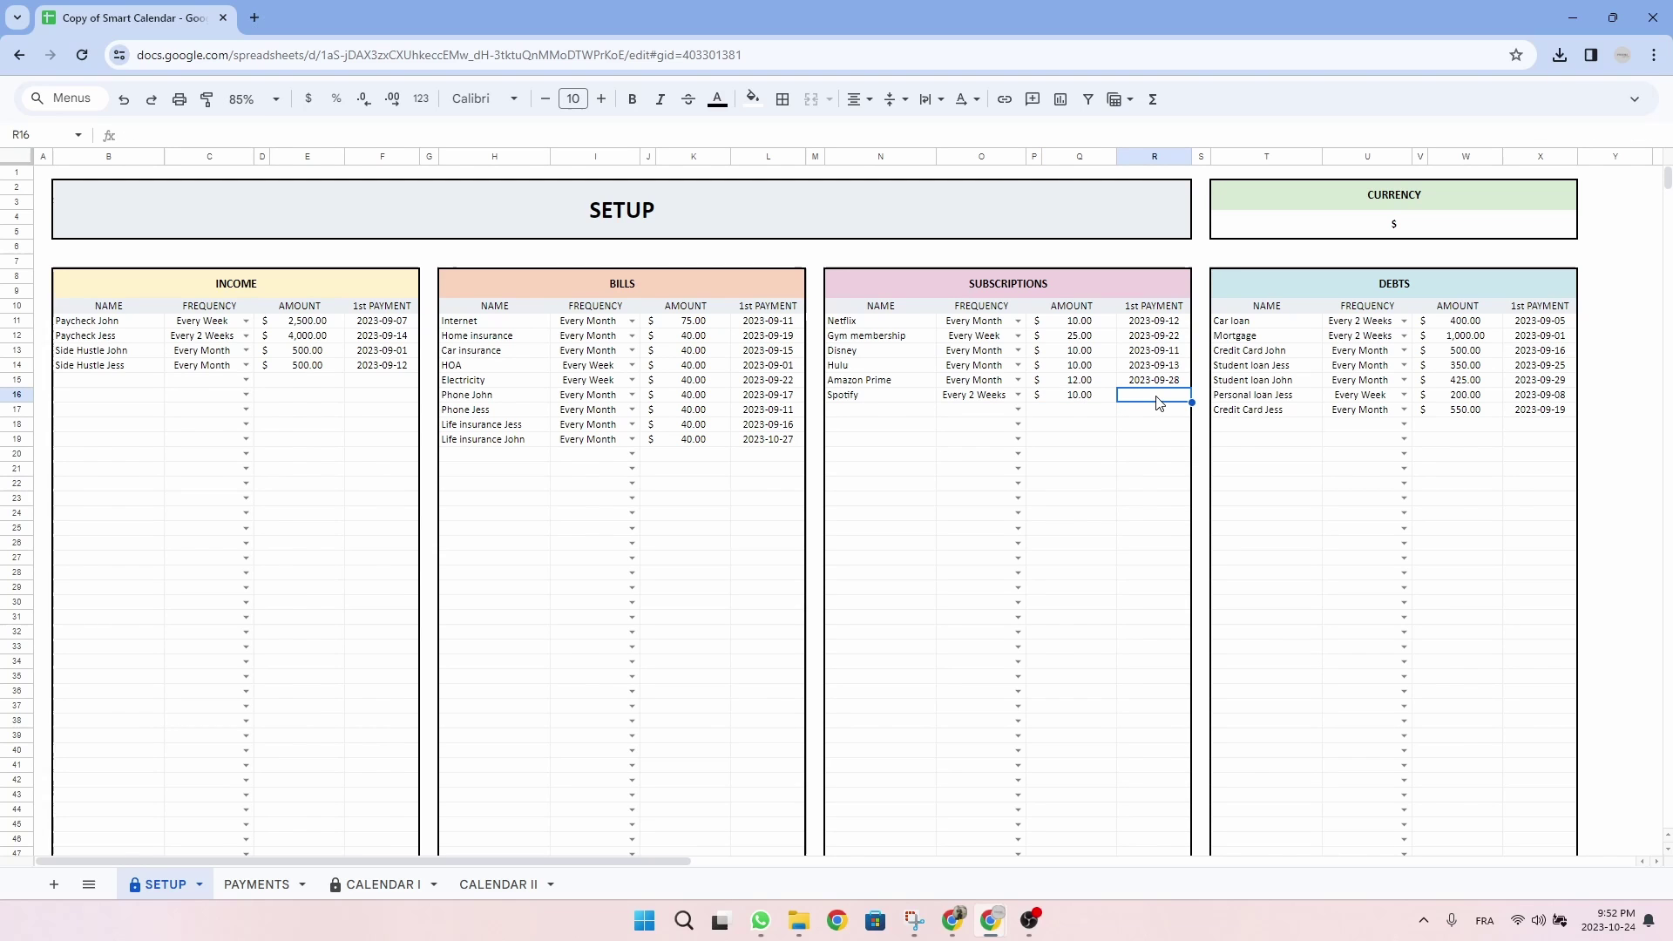
double_click(1157, 396)
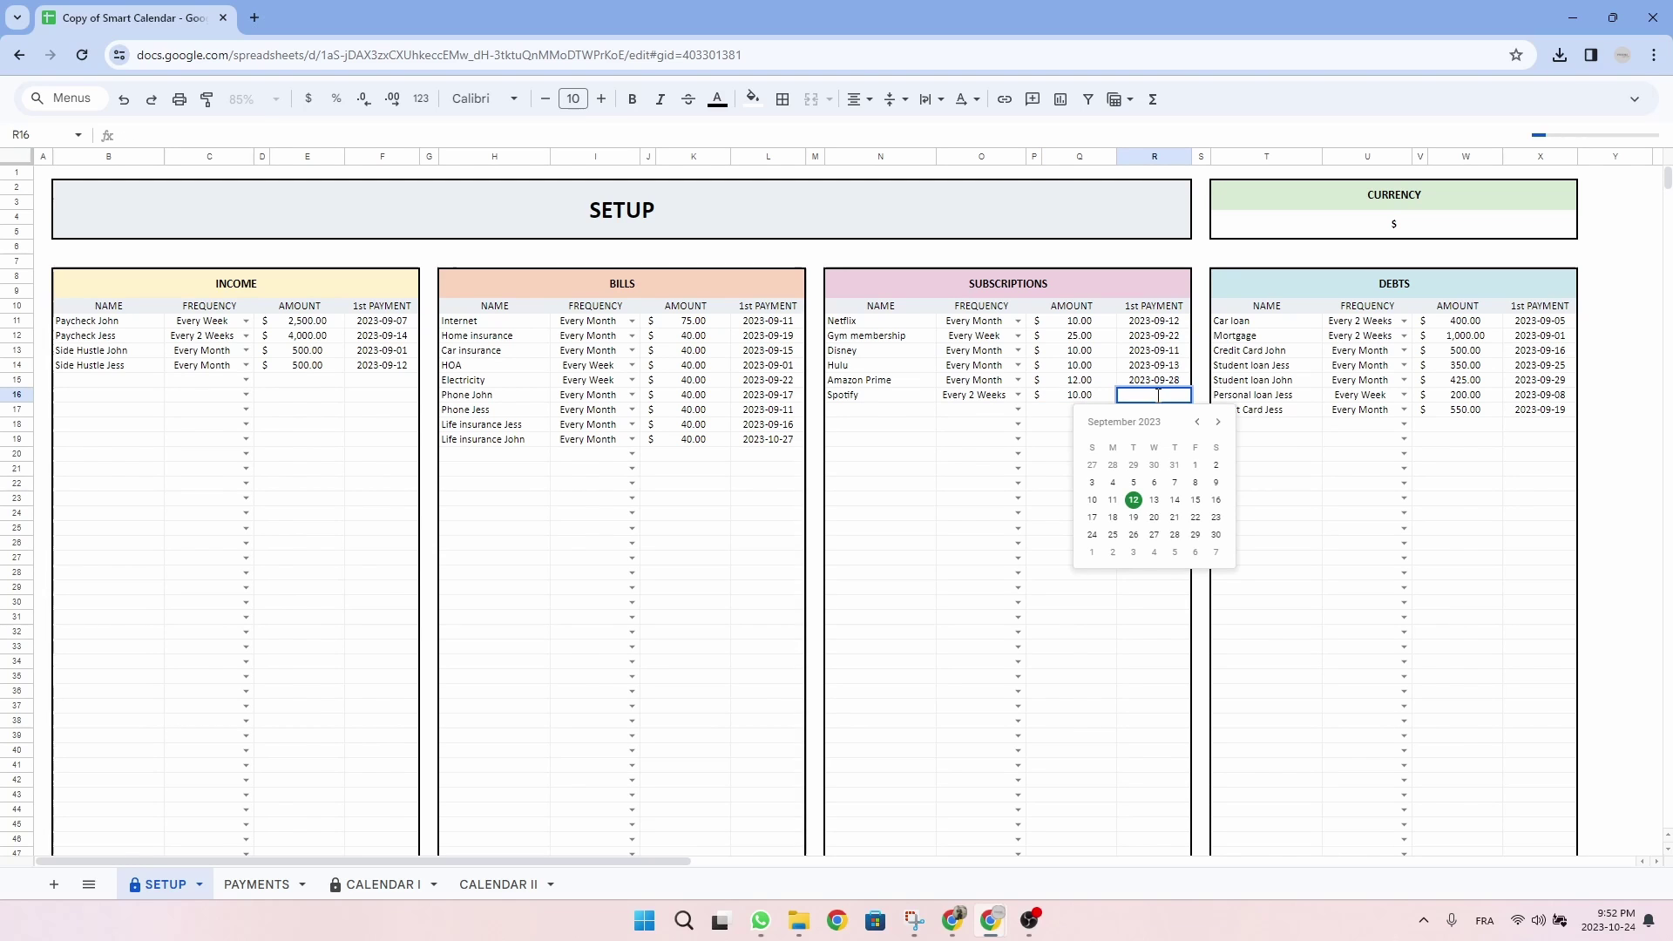
left_click(1155, 483)
key("ctrl+Page_Down")
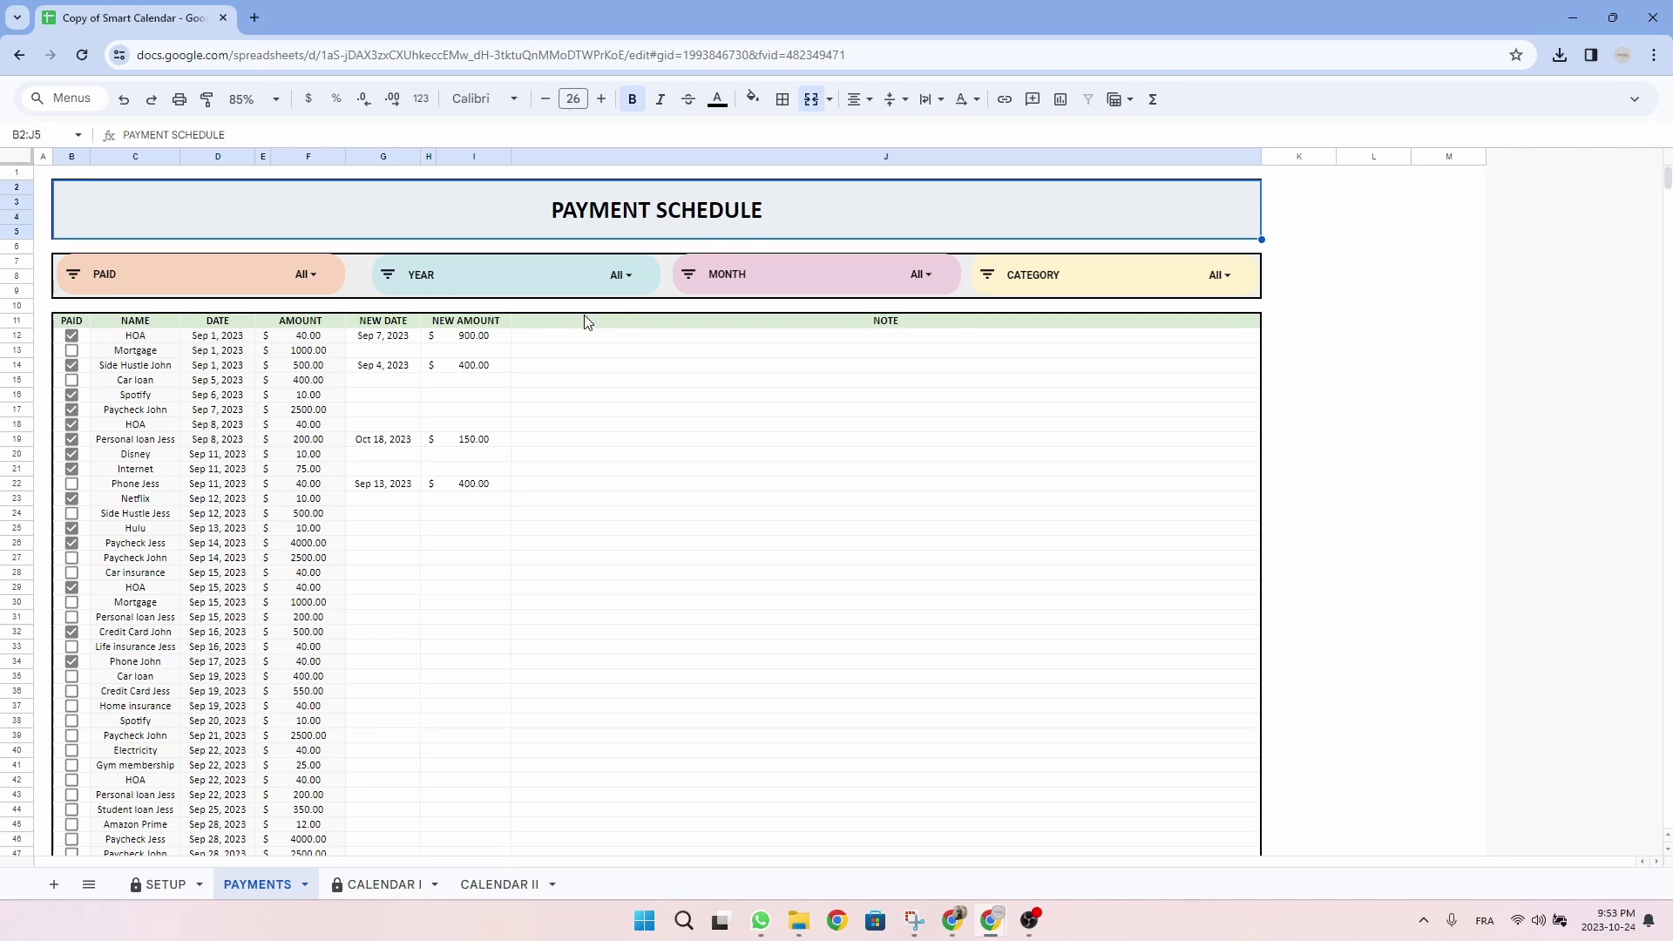
left_click_drag(138, 340, 314, 841)
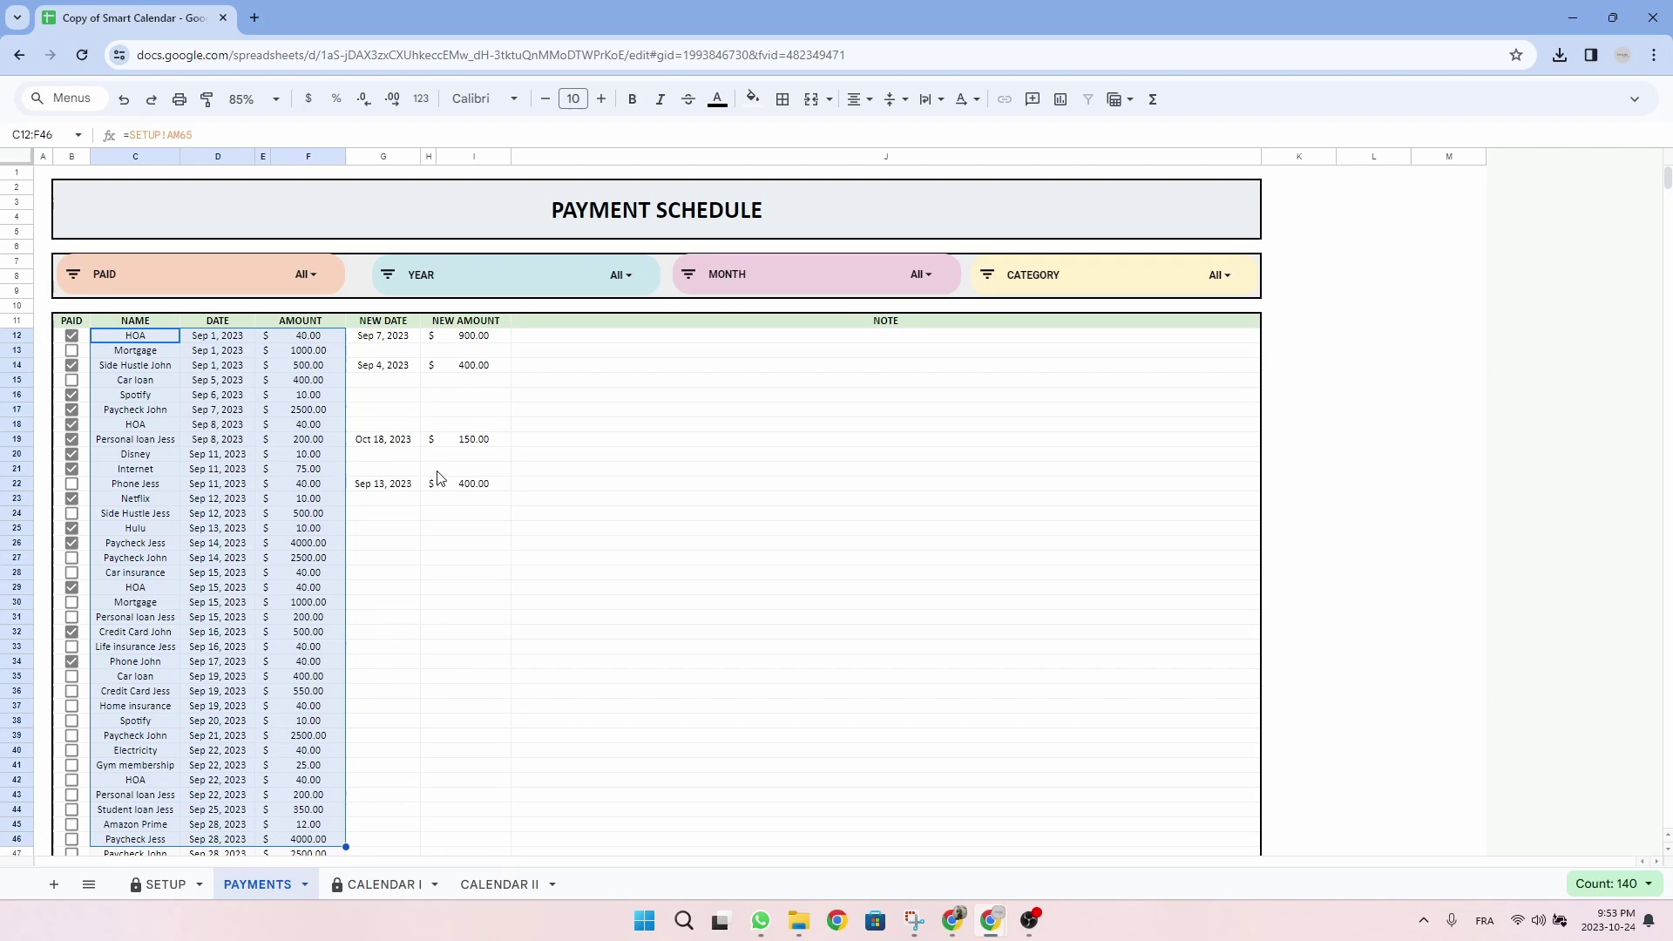
left_click(376, 338)
left_click_drag(377, 338, 465, 856)
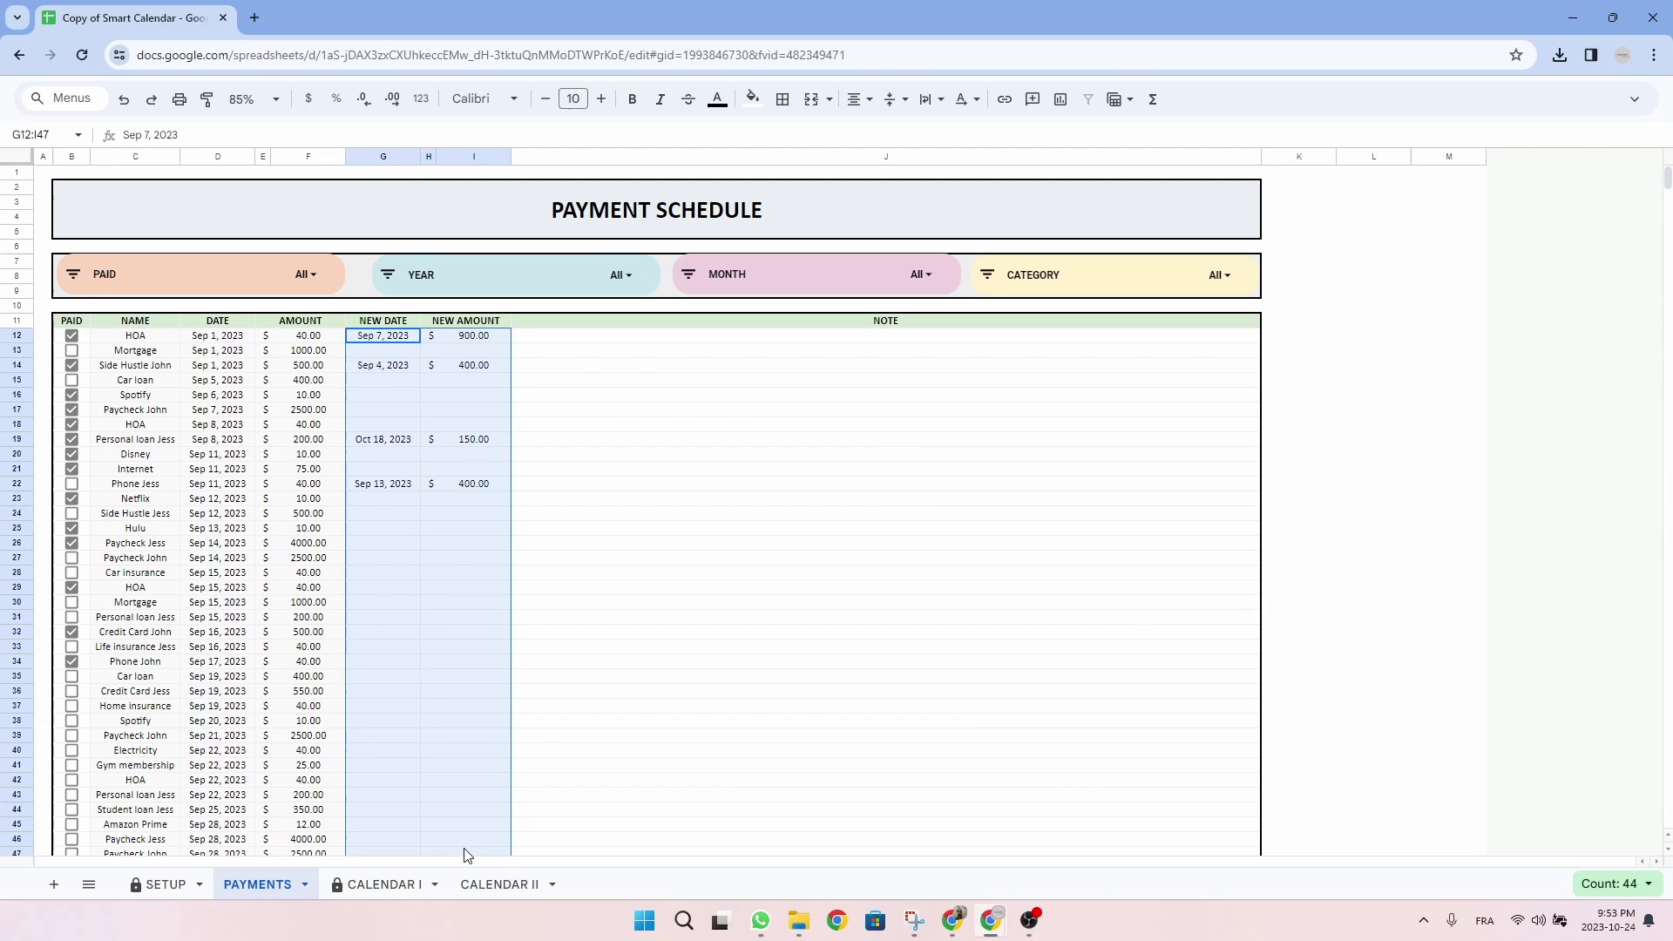
left_click(389, 605)
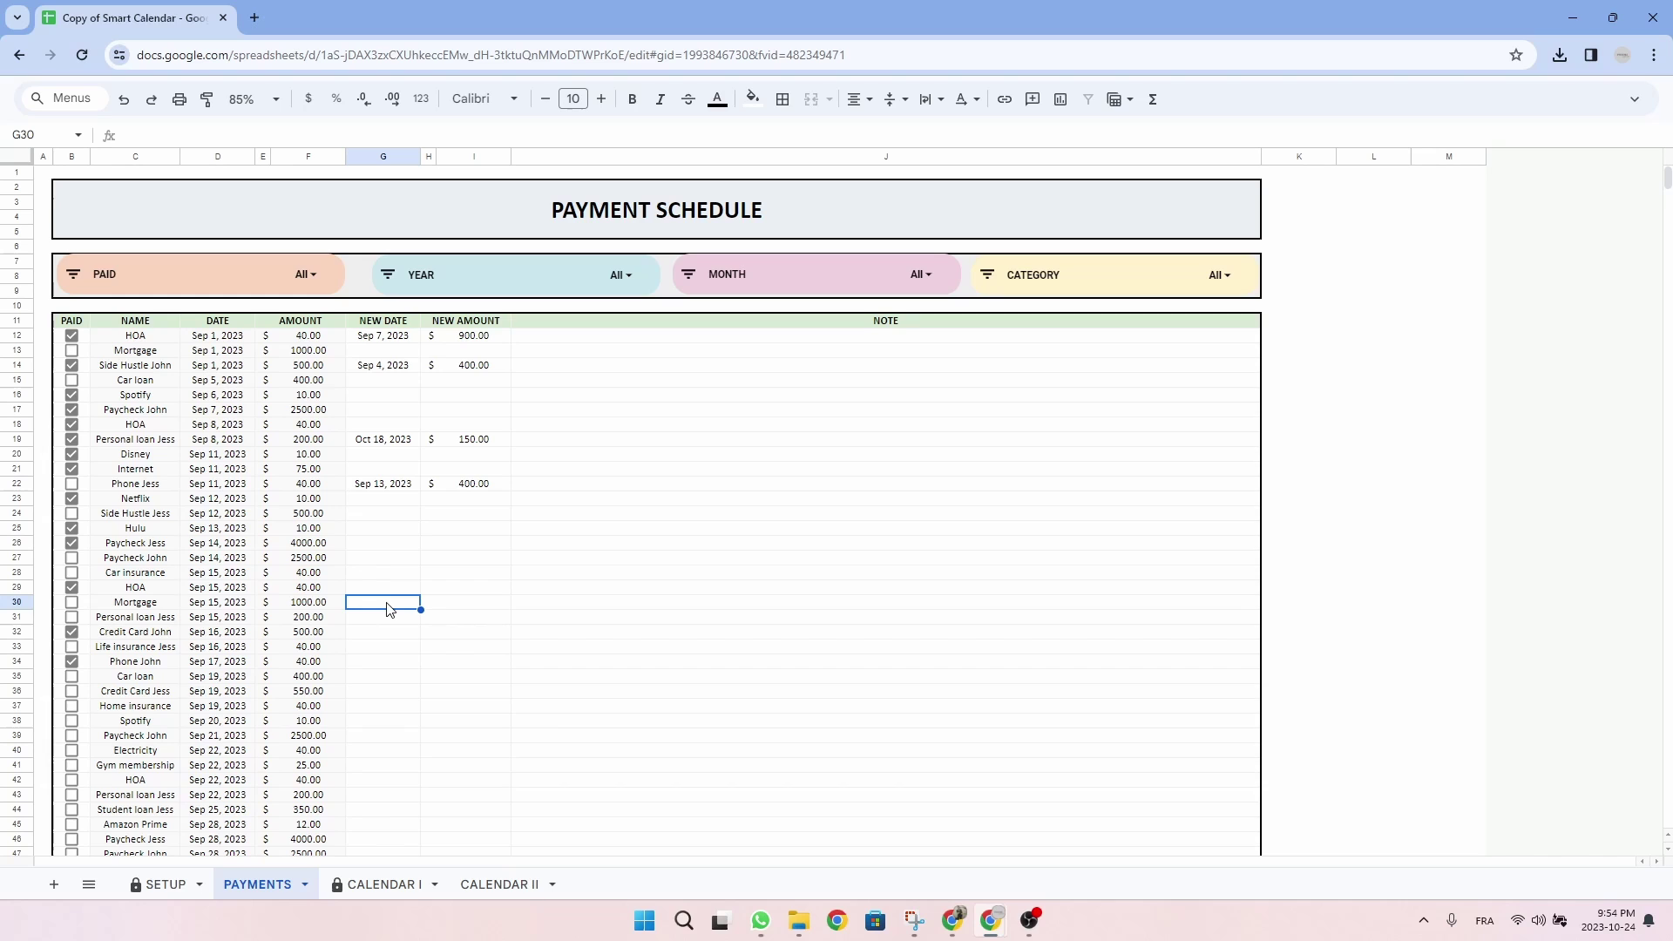
Step: Move the row 30 Mortgage payment to Sep 1, 2023 and change its amount to 1200
double_click(388, 604)
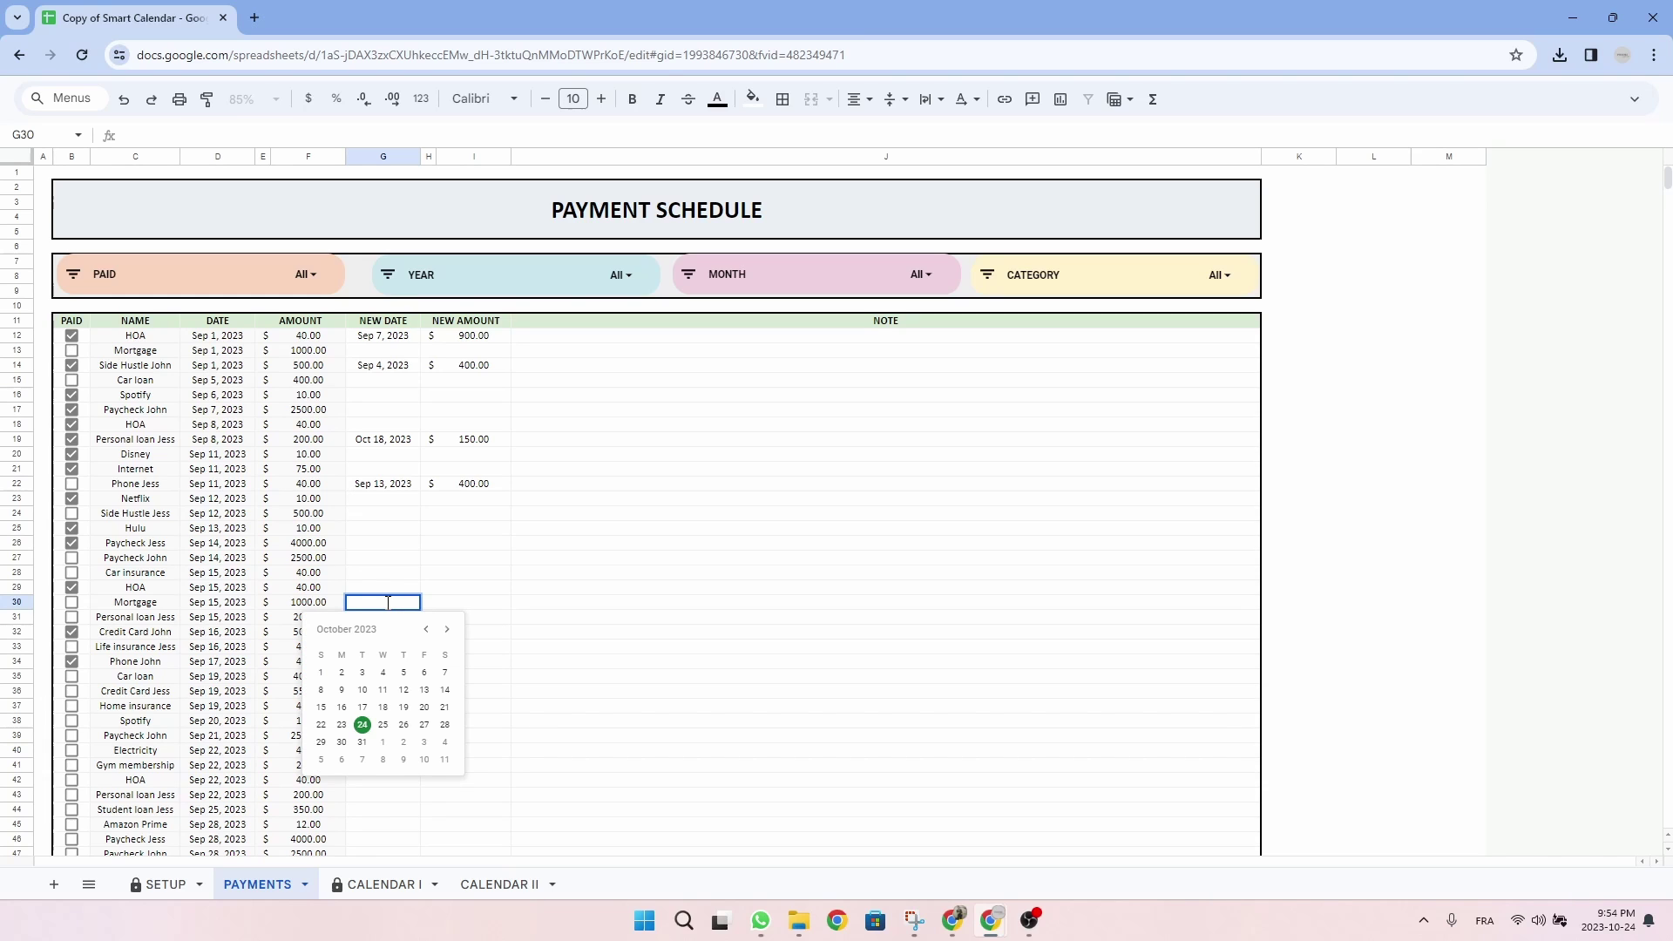
left_click(426, 629)
left_click(424, 673)
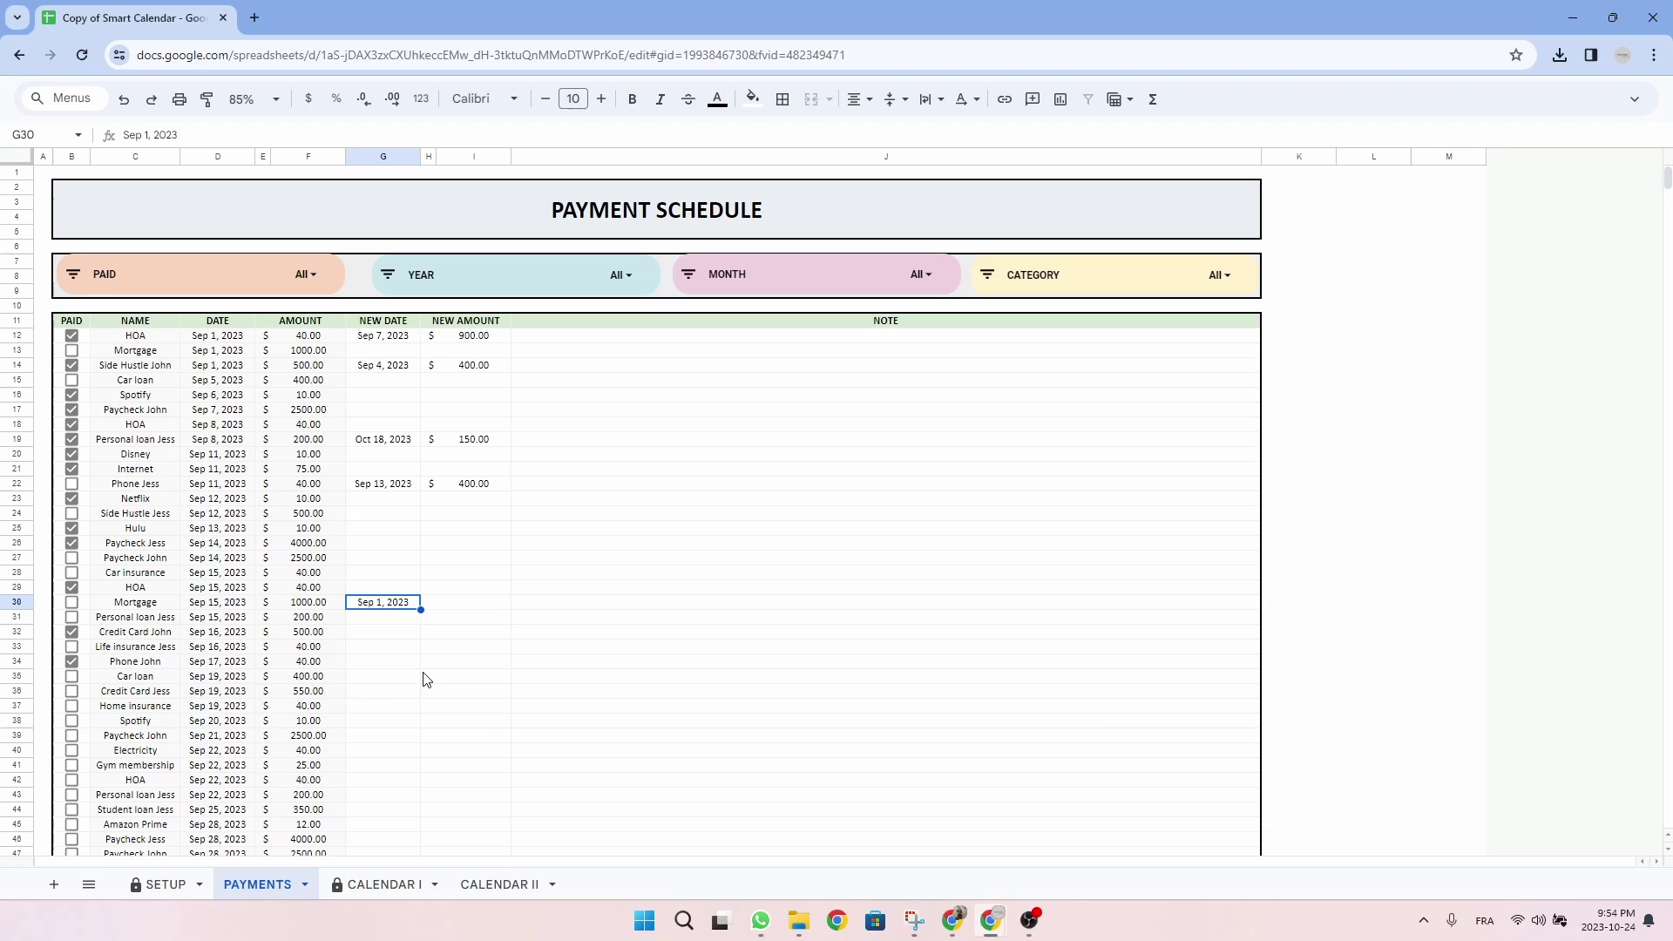
left_click(470, 611)
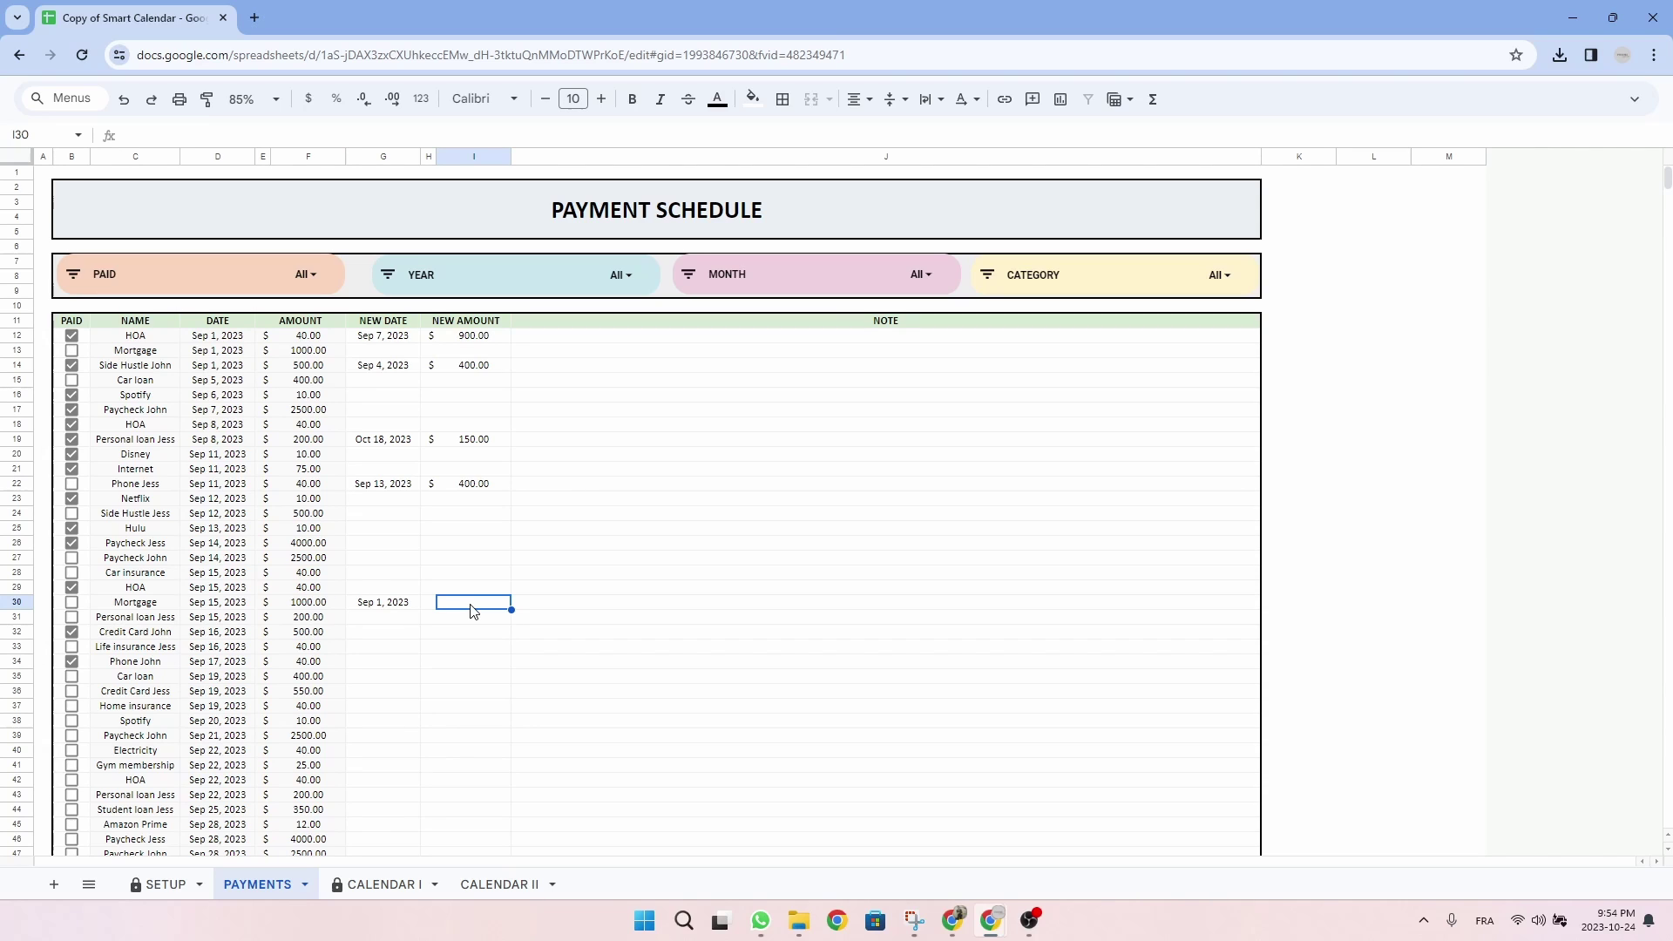
type("1200")
key("Return")
Step: Tick PAID for Credit Card Jess, Spotify, Gym membership, Personal loan Jess and Student loan Jess
left_click(82, 322)
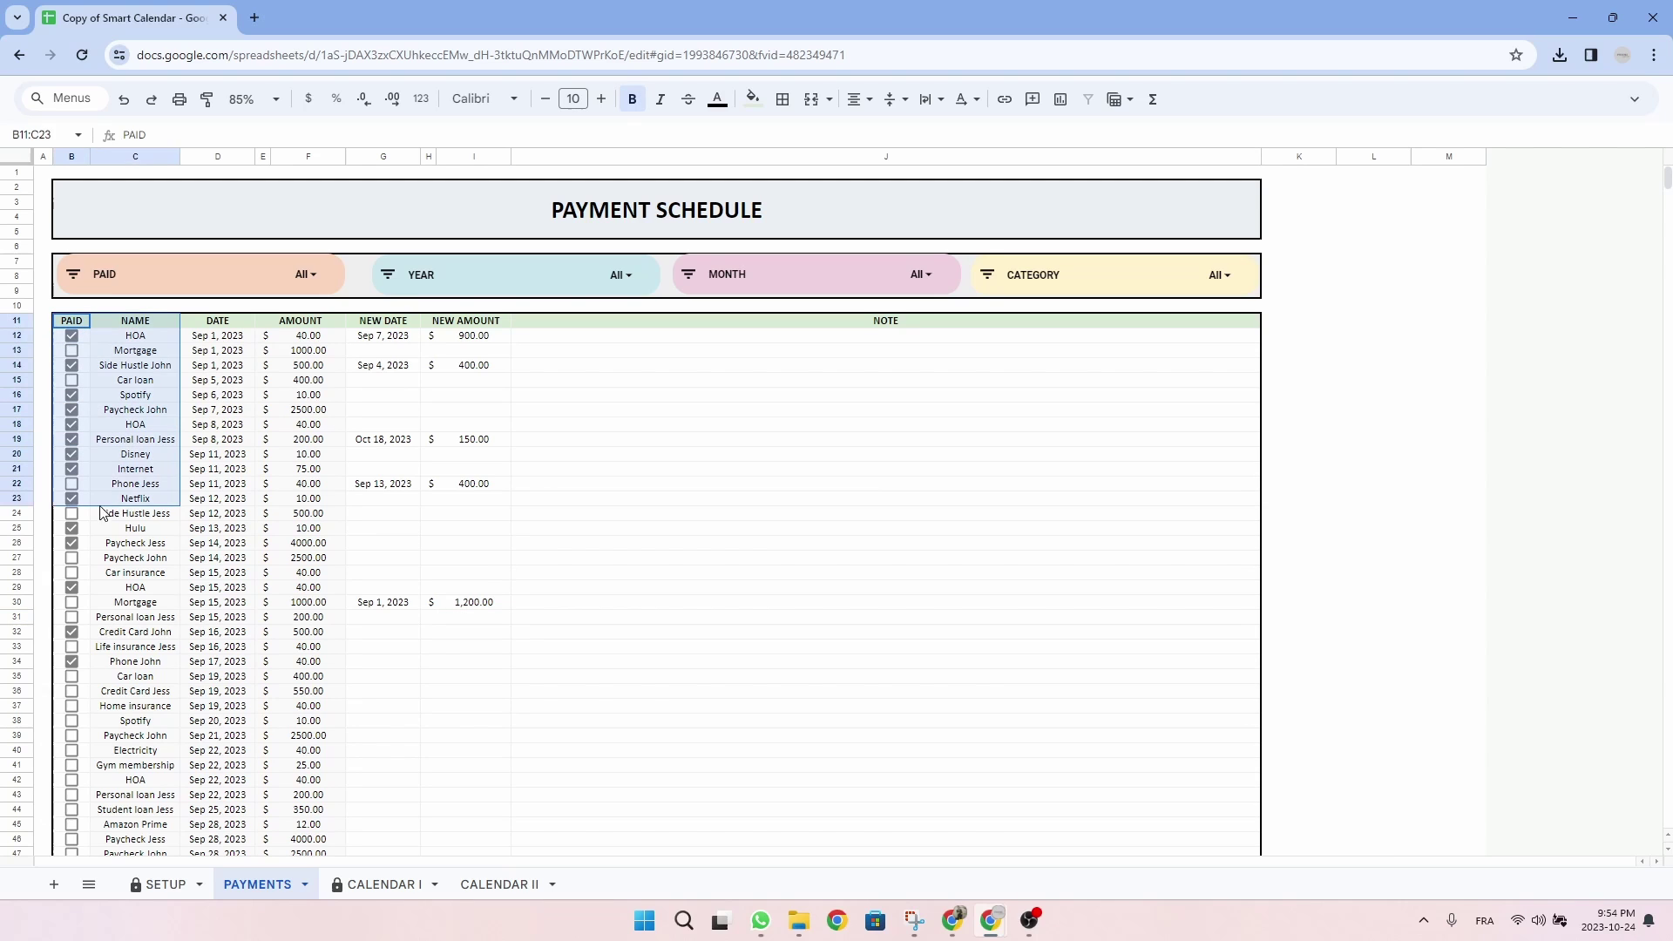
left_click_drag(102, 512, 87, 786)
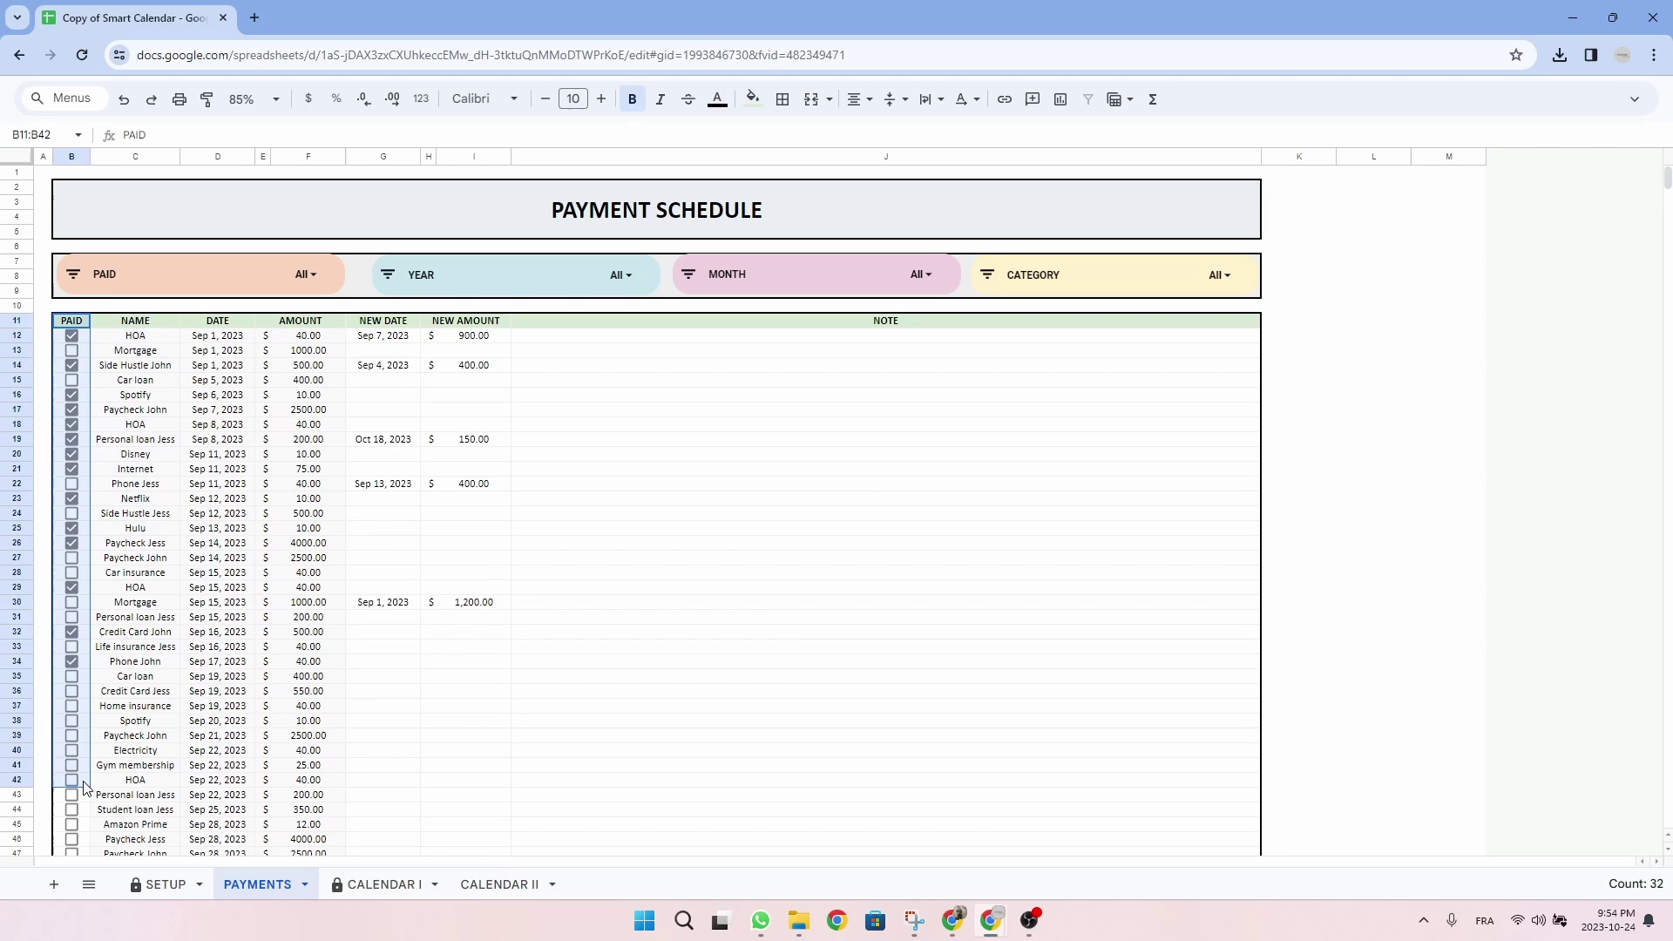
left_click(73, 691)
left_click(73, 720)
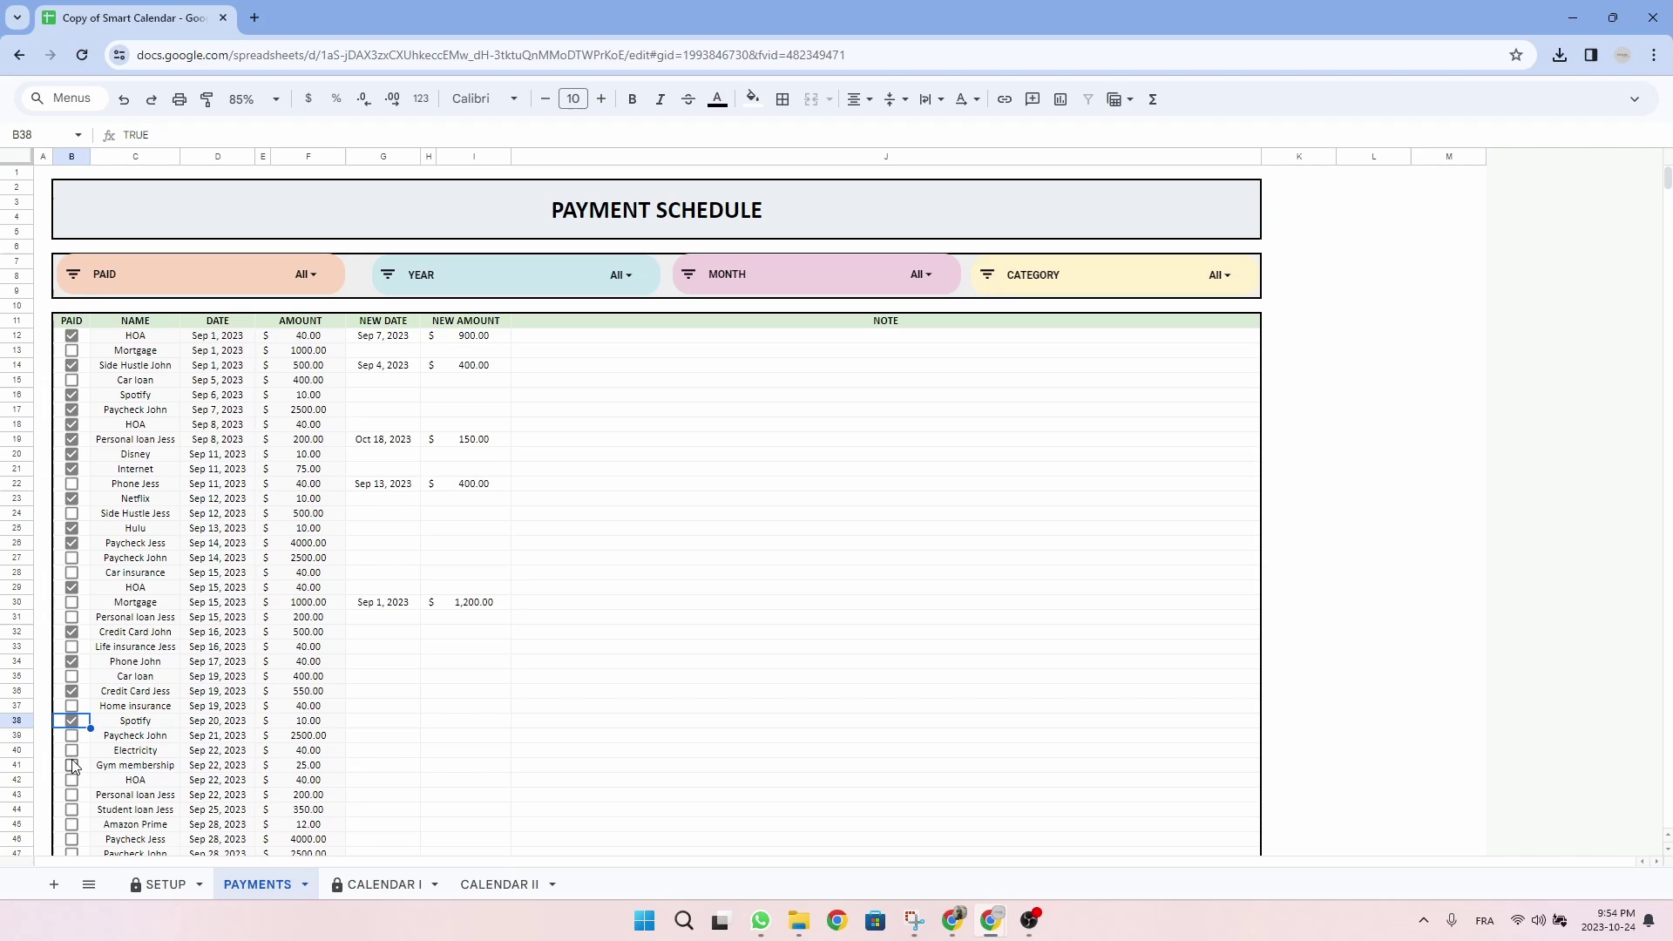
left_click(73, 765)
left_click(73, 794)
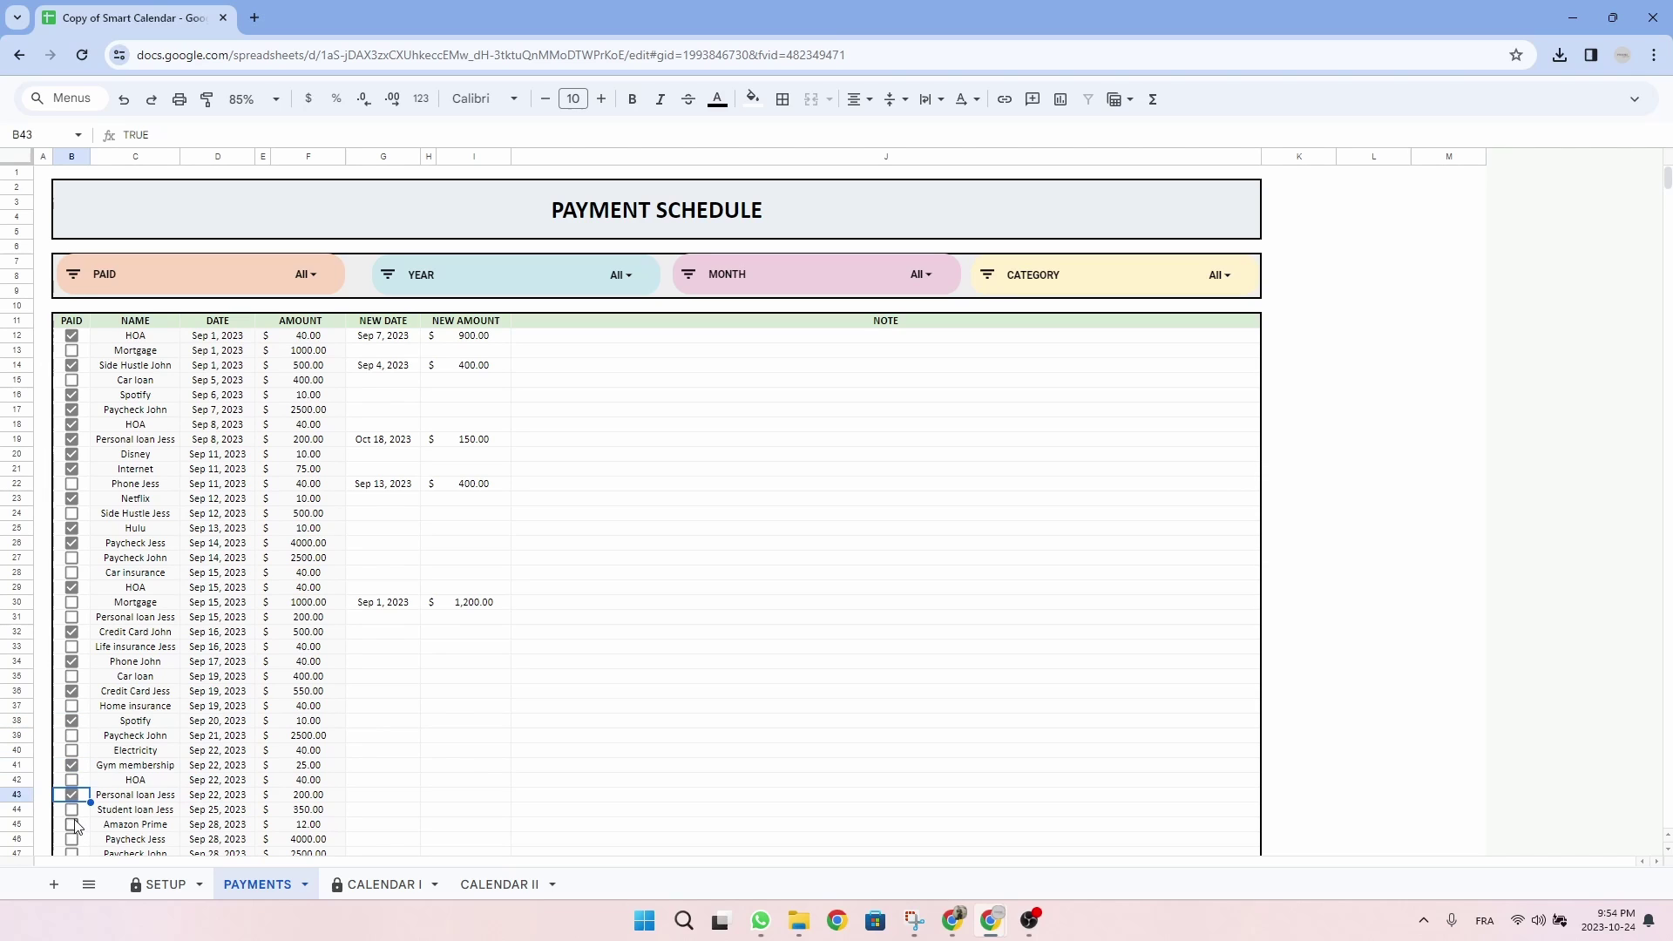
left_click(72, 810)
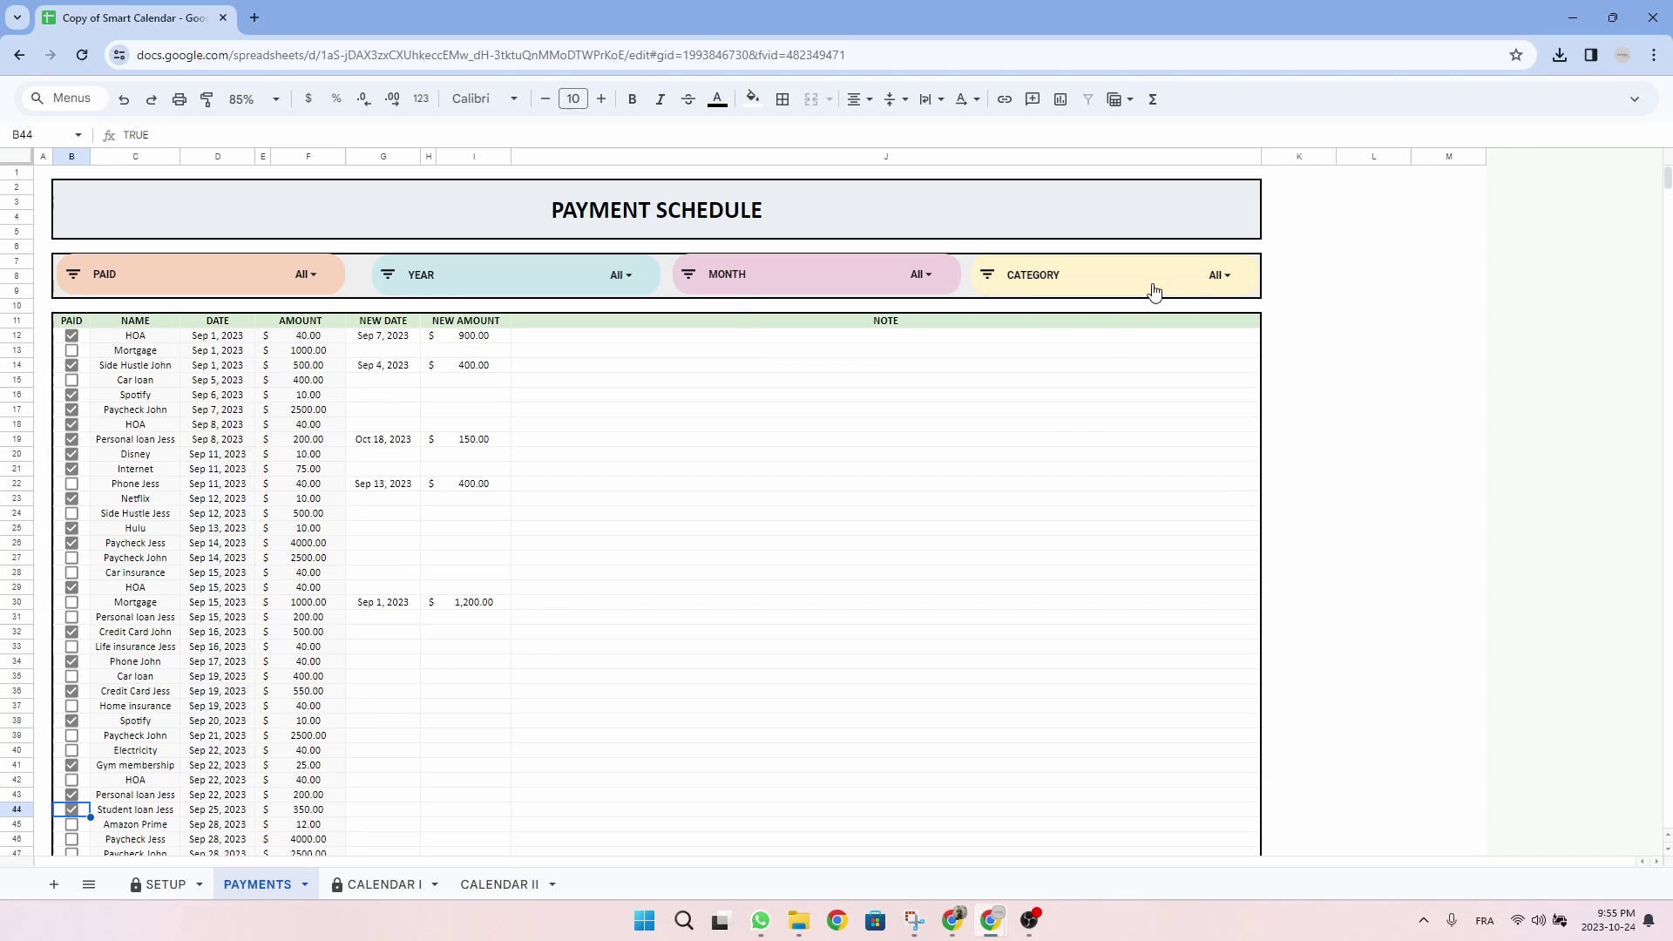
Step: Filter the CATEGORY slicer to show INCOME only
left_click(1229, 277)
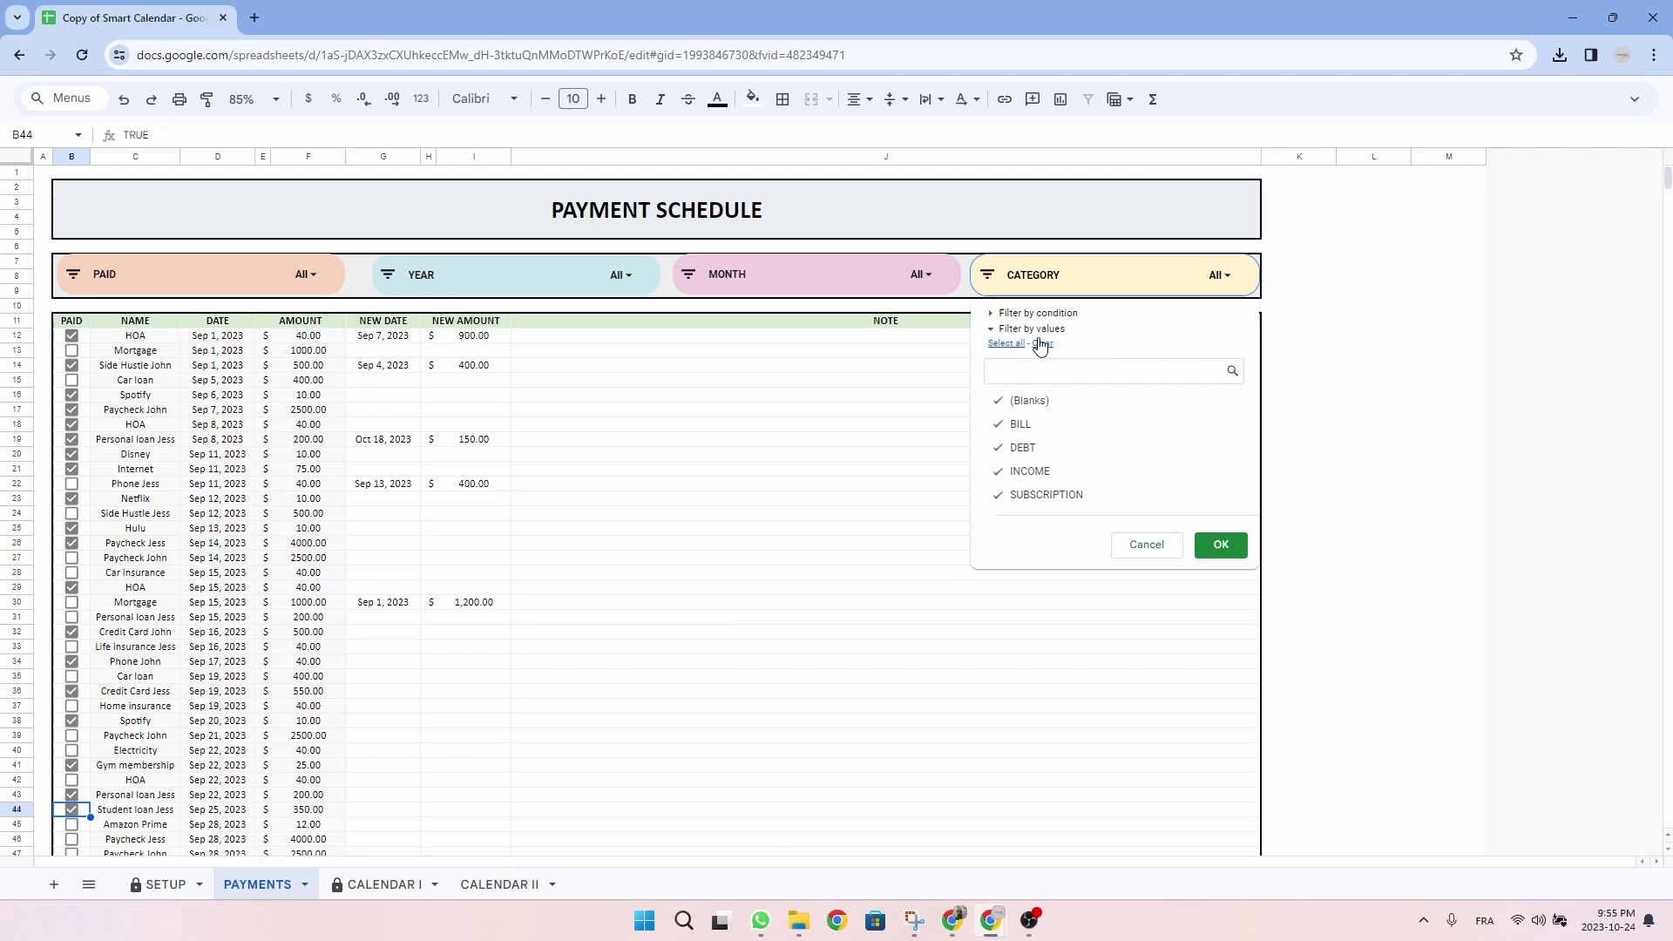
left_click(1030, 470)
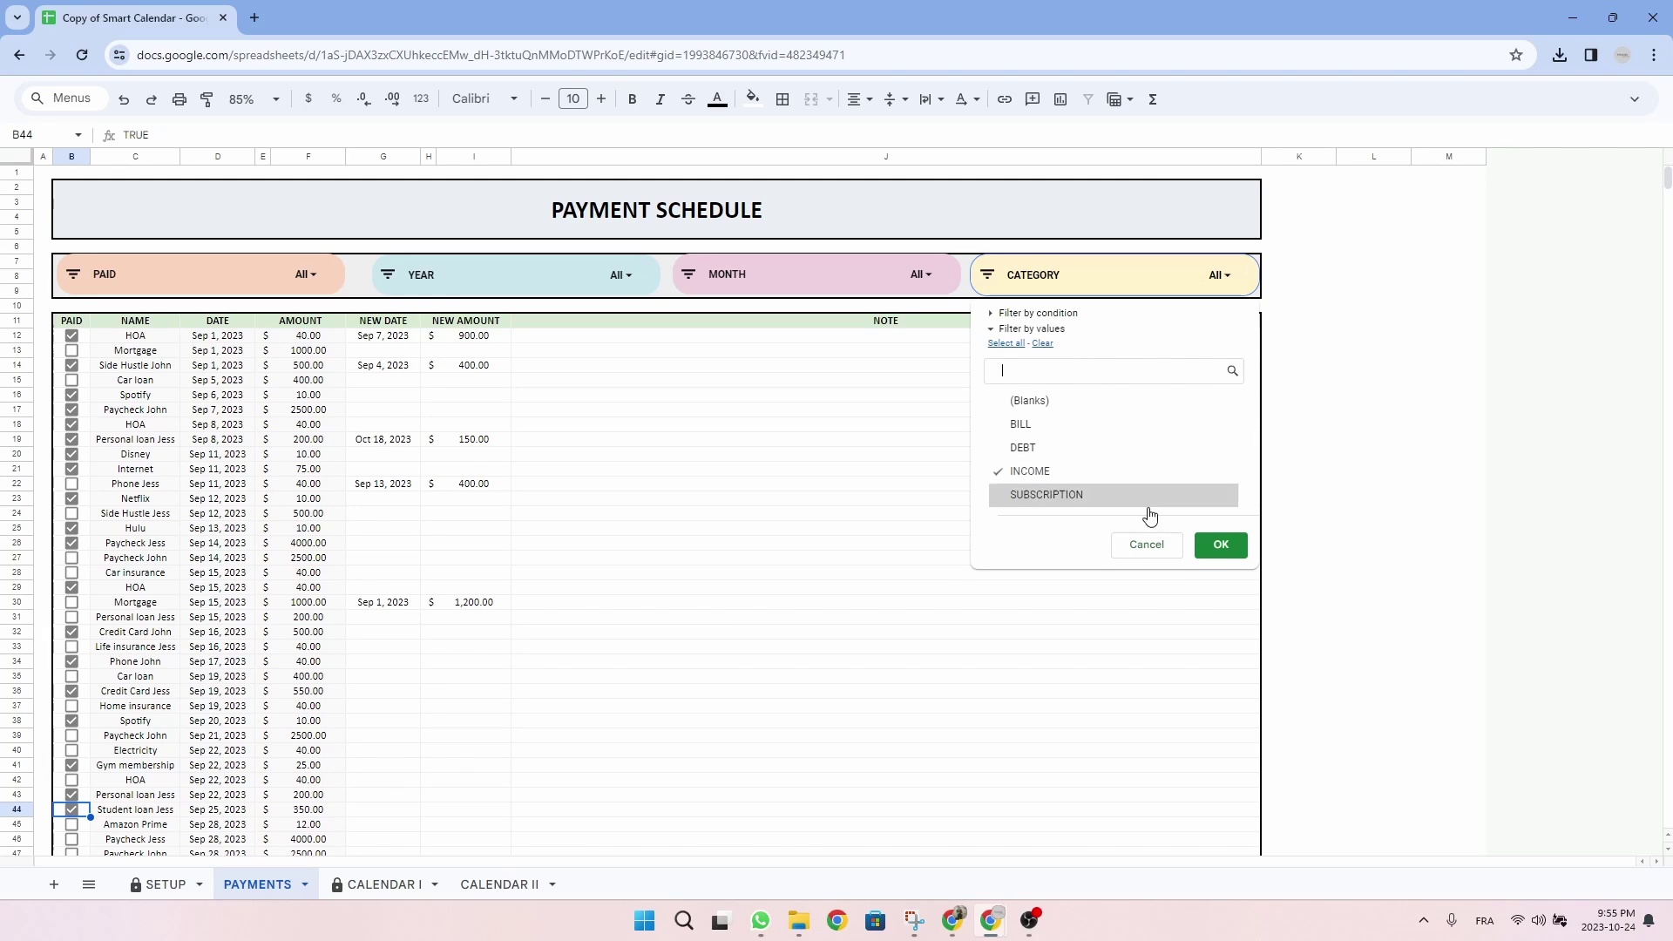
left_click(1226, 558)
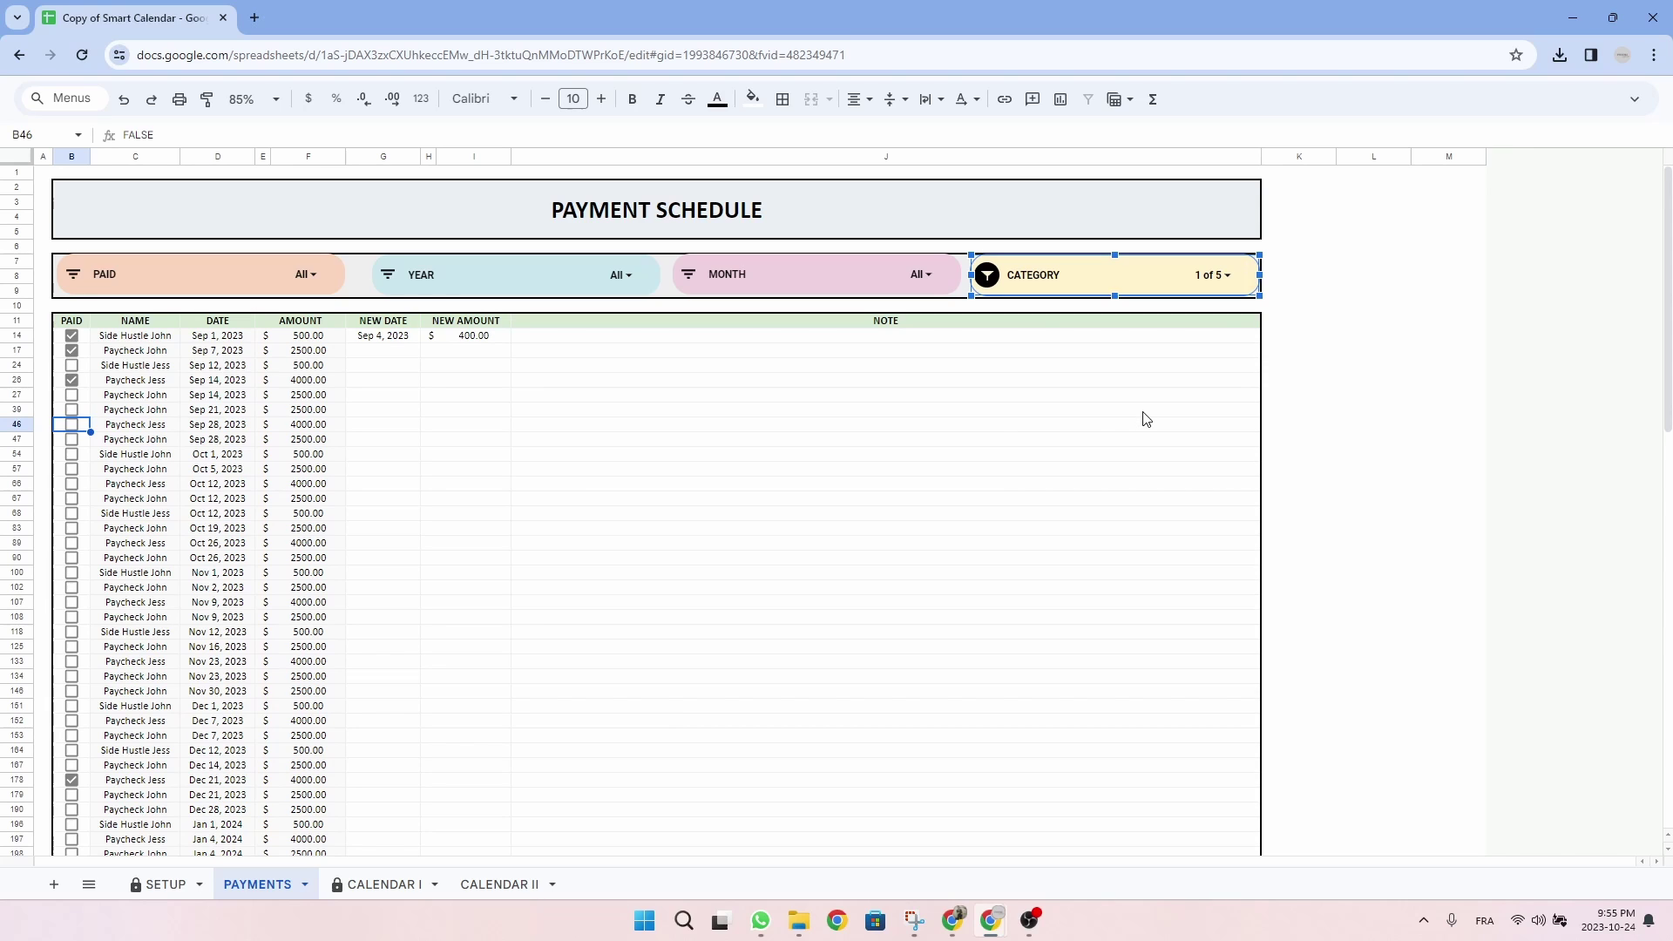
Step: Restore all categories in the CATEGORY slicer and bring up the MONTH slicer's value list
left_click(1212, 275)
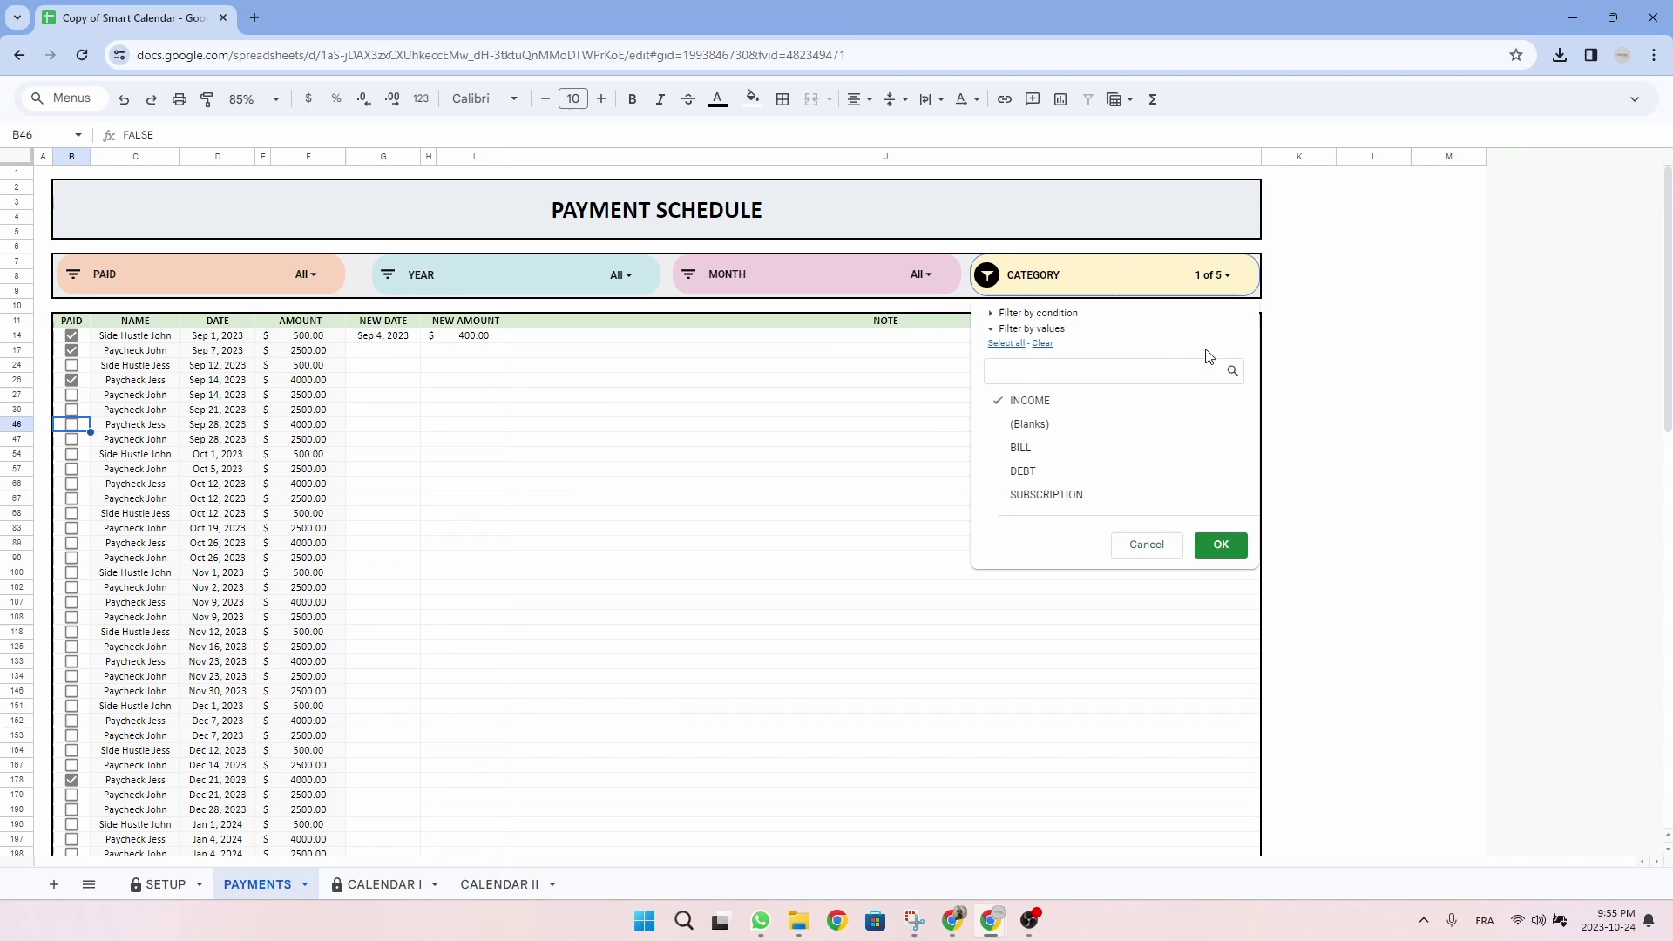
left_click(1221, 544)
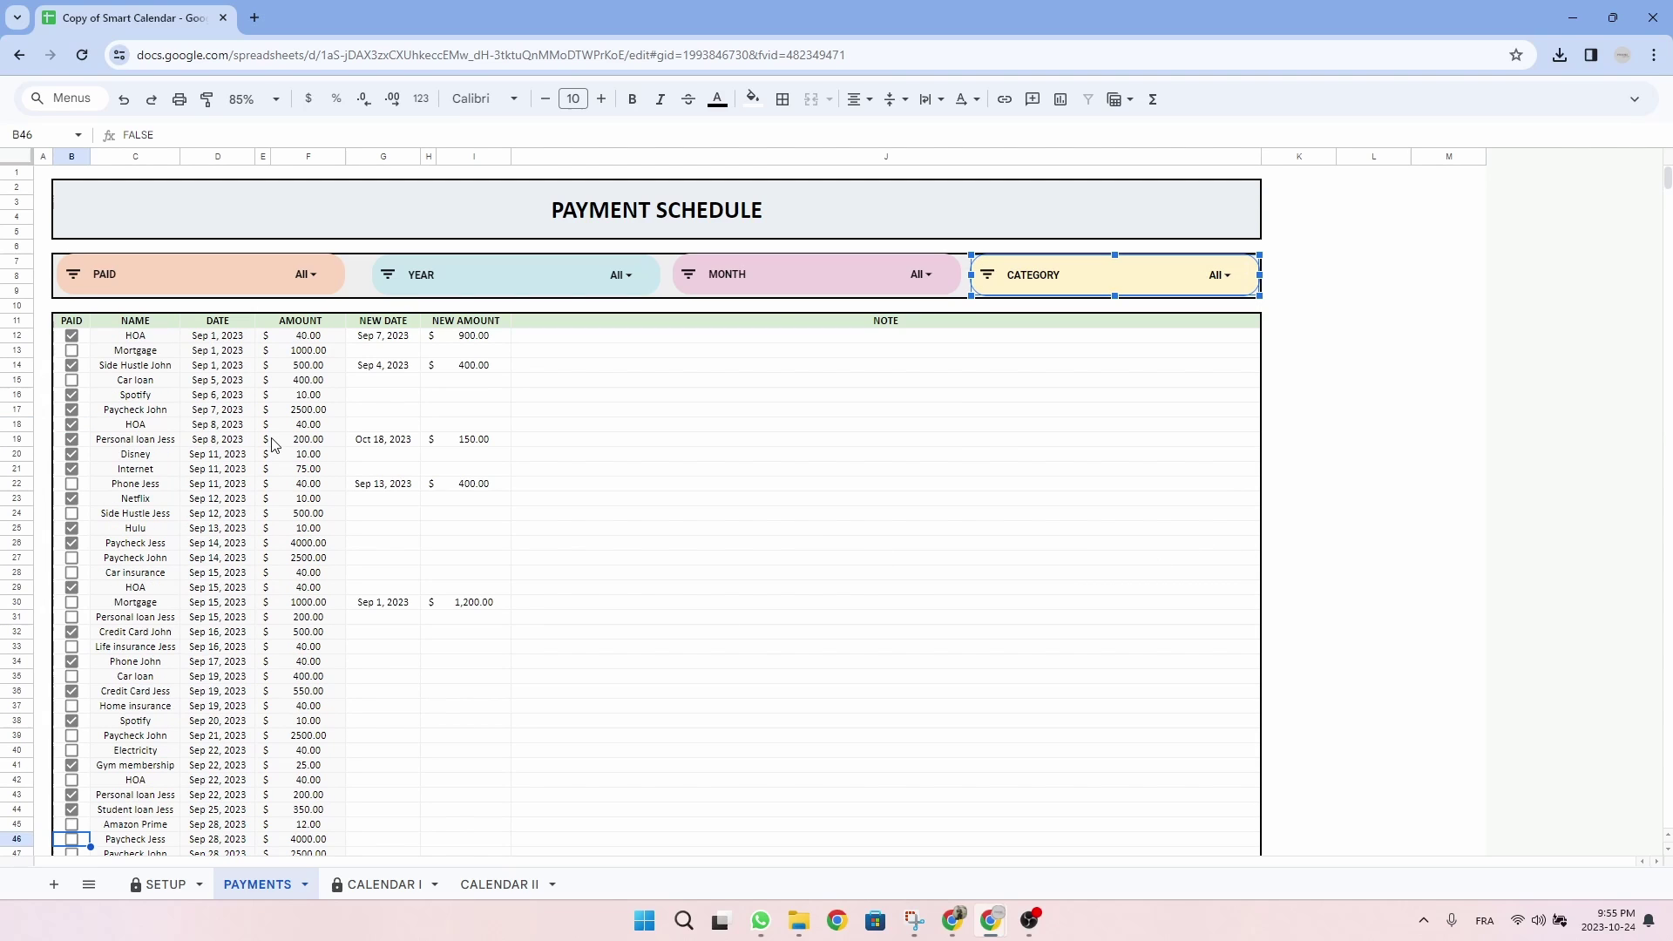
left_click(931, 275)
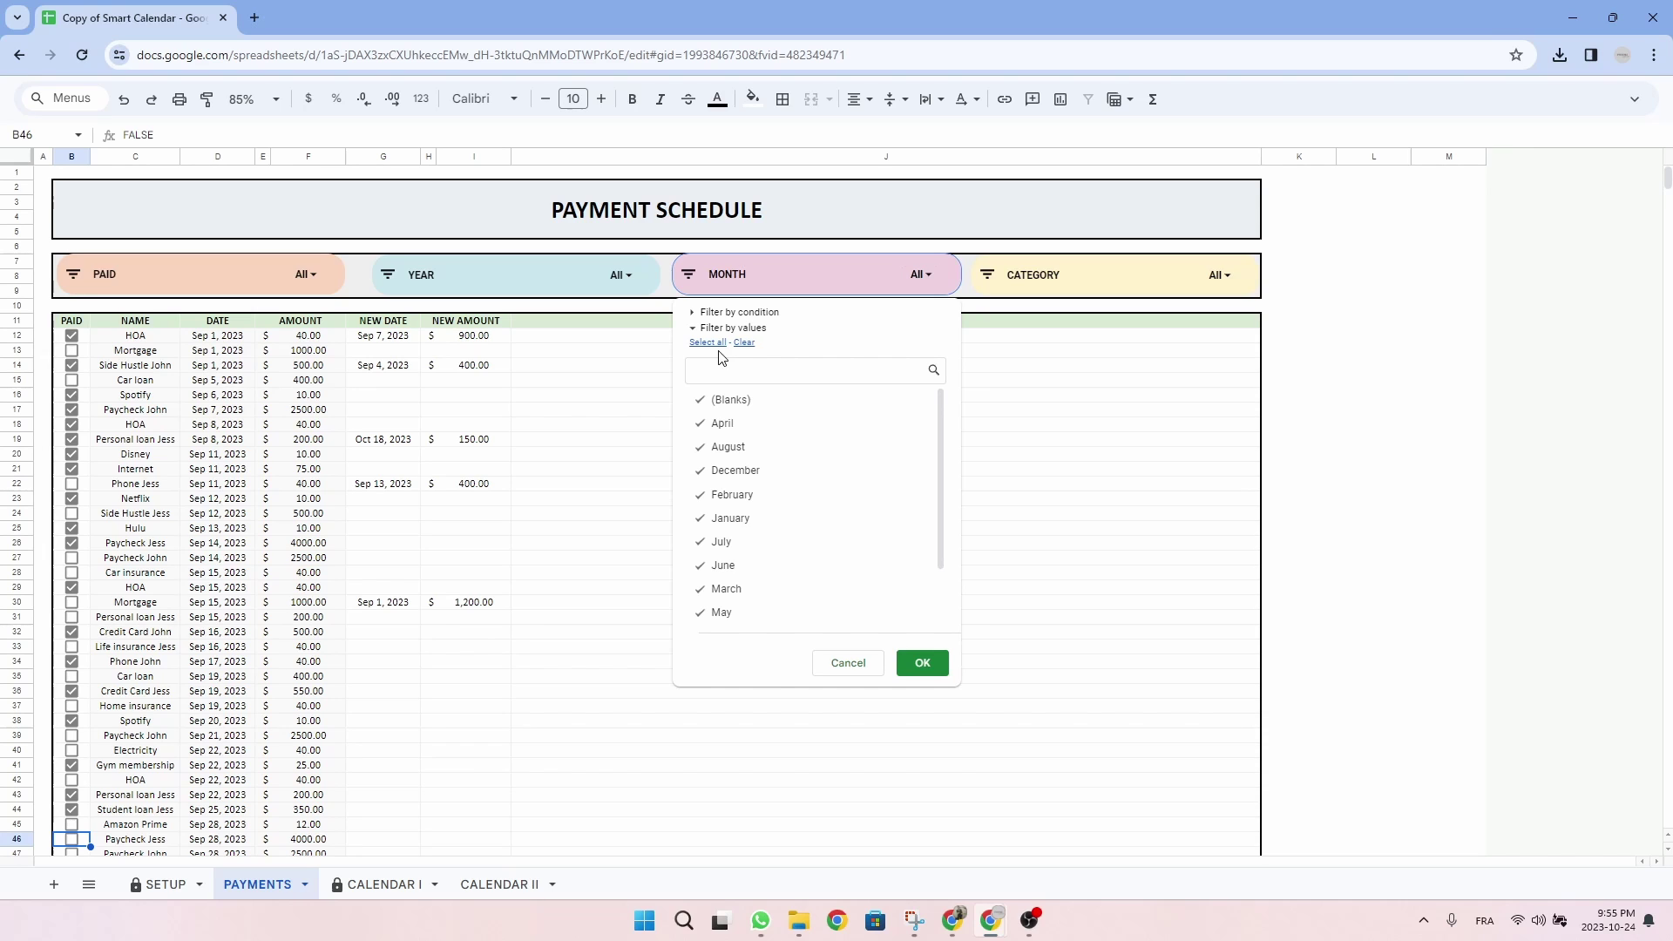
Step: Clear all months in the MONTH slicer and keep only September, then review the results
left_click(745, 343)
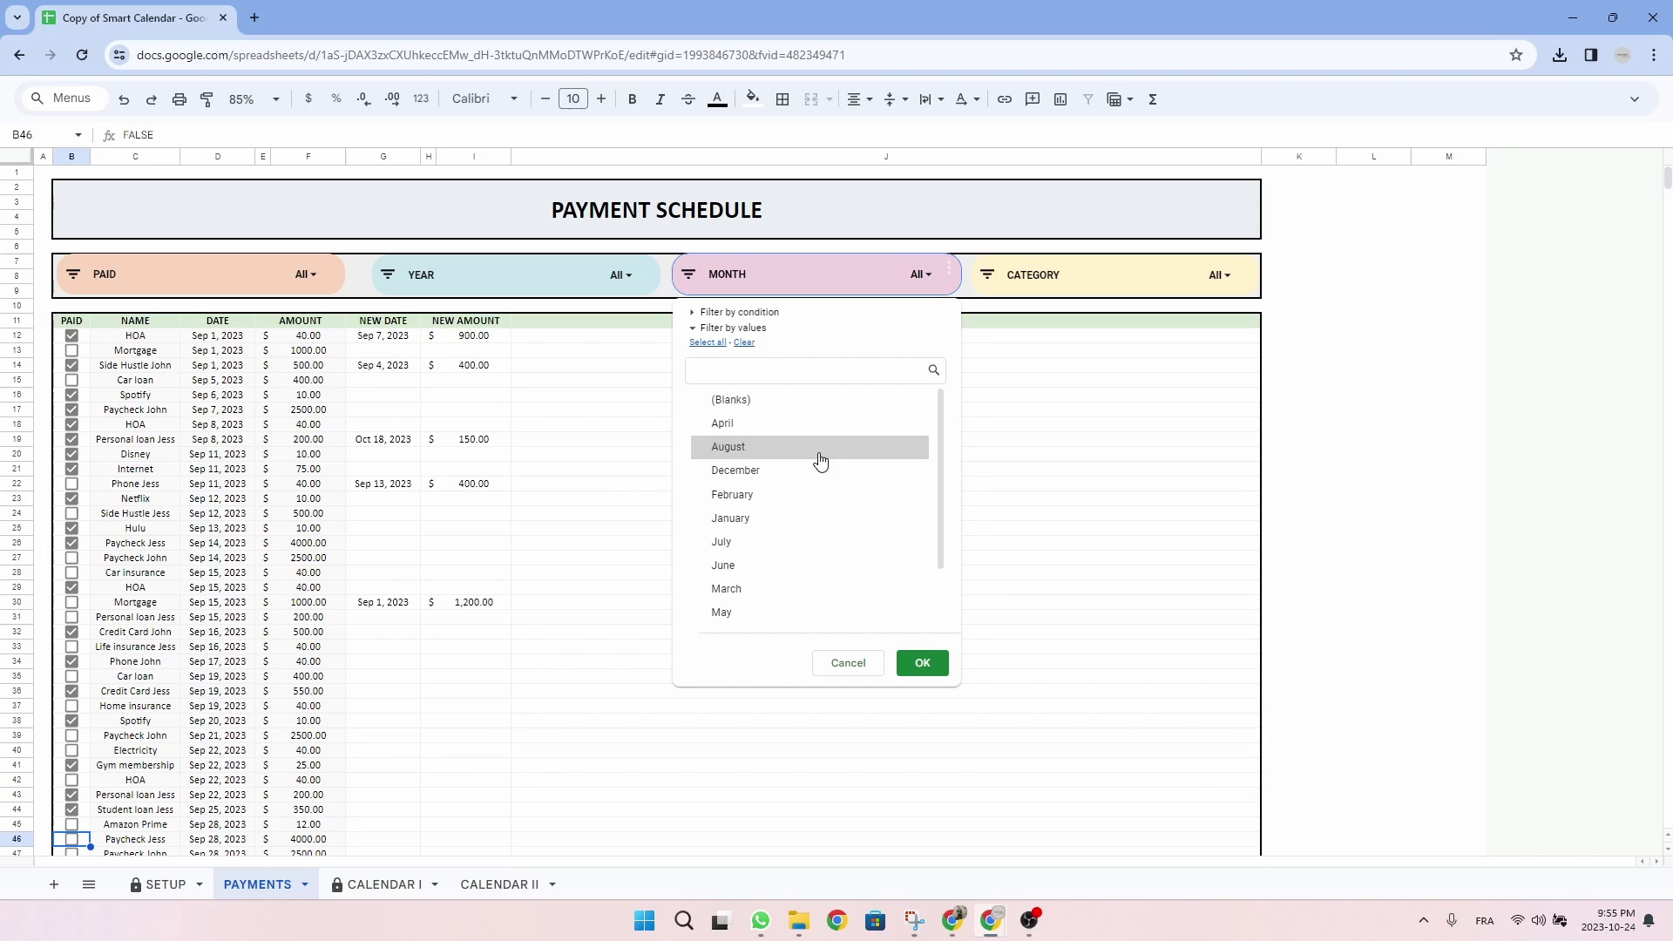
scroll(810, 466, "down", 2)
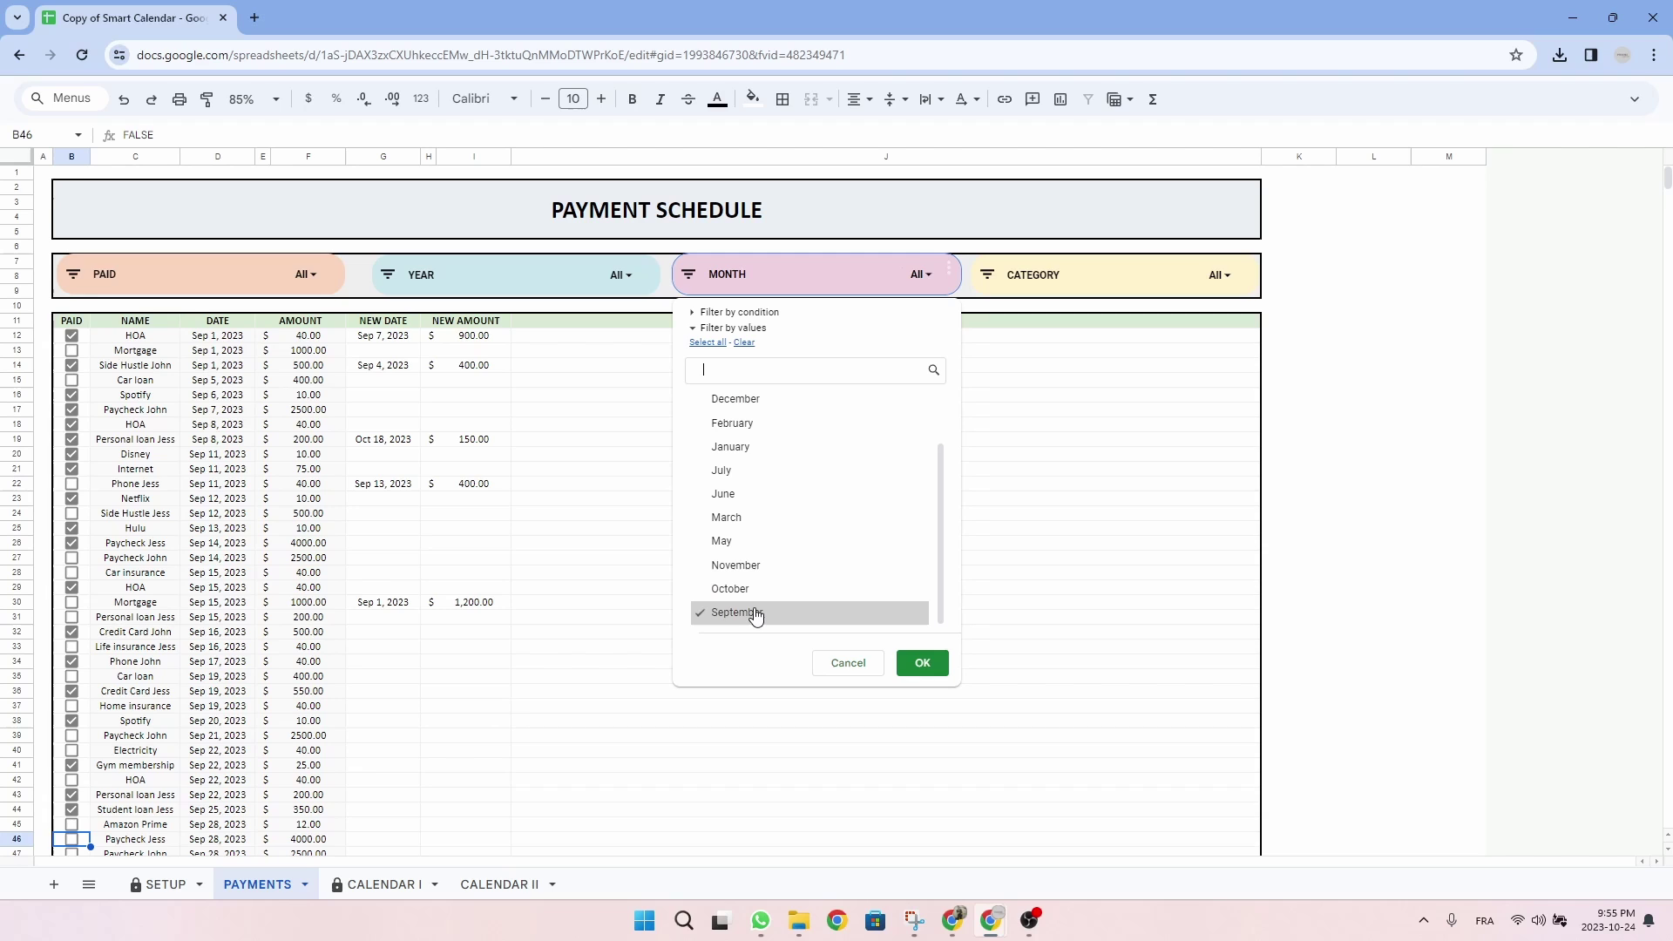
left_click(922, 664)
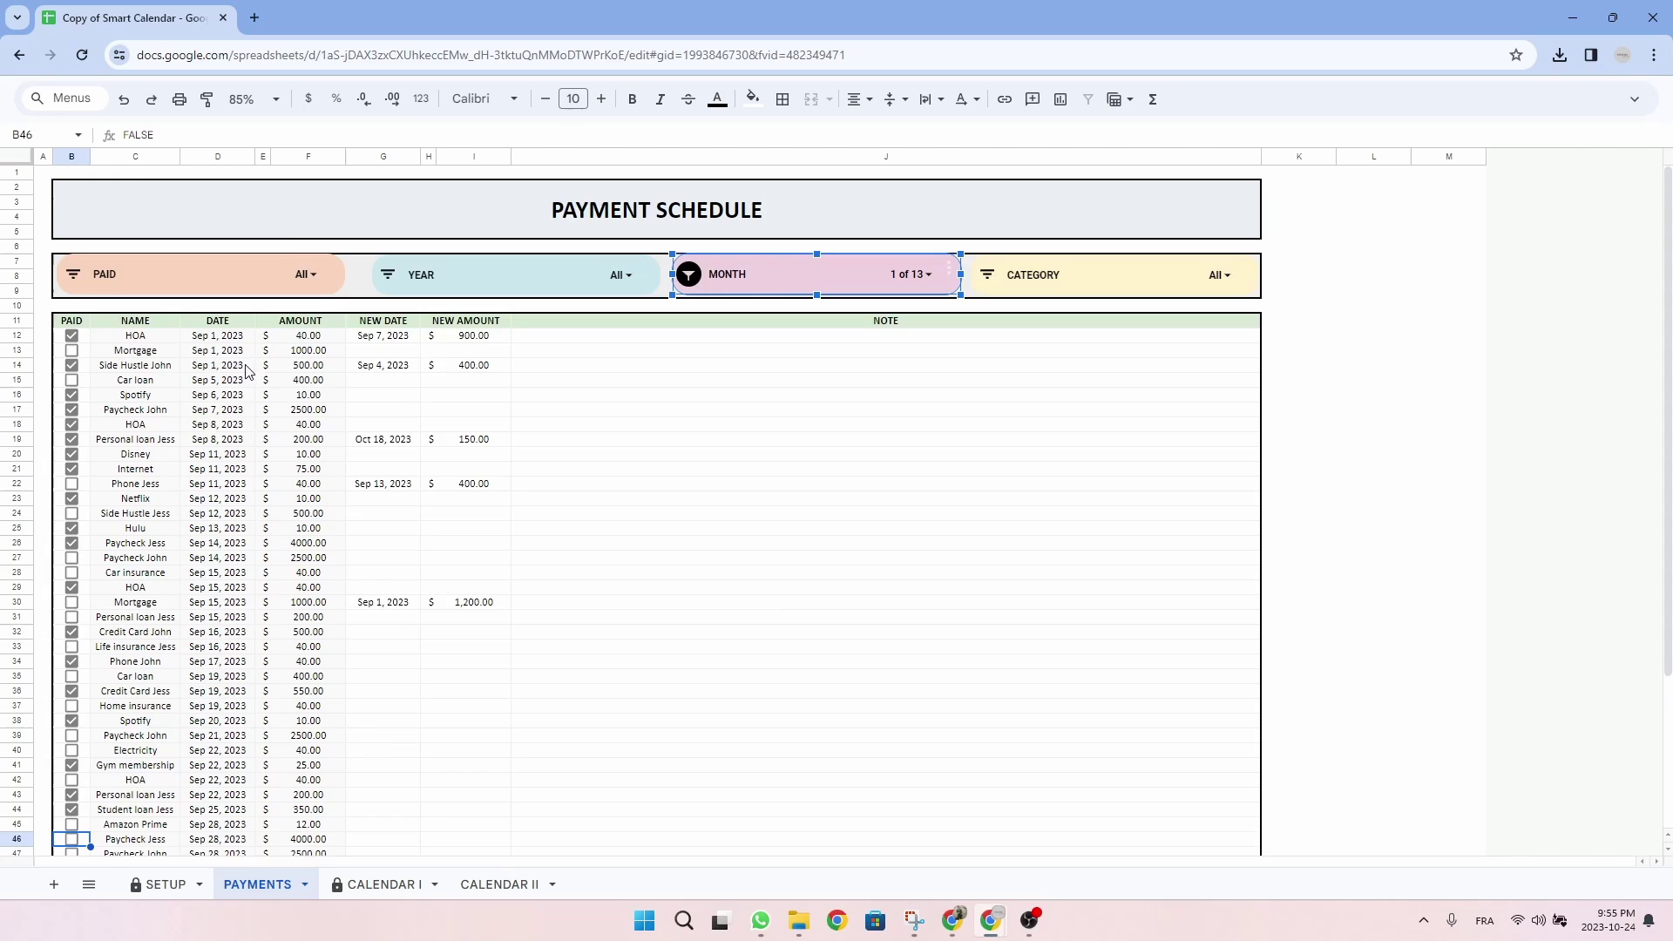
scroll(246, 372, "down", 3)
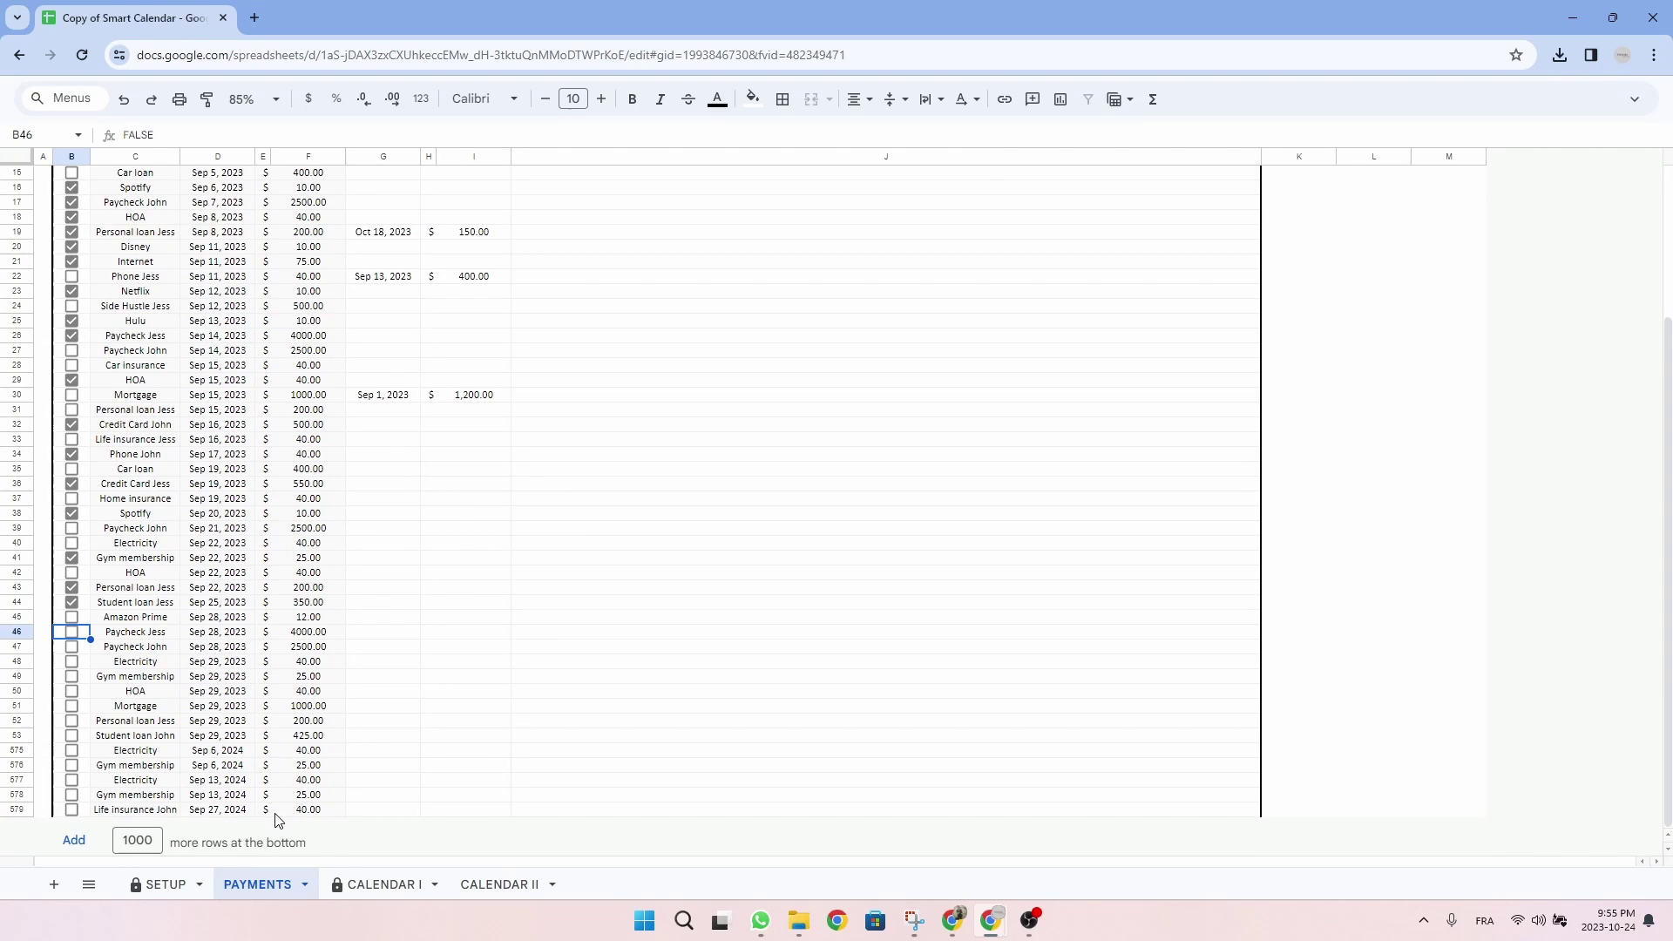
scroll(245, 713, "up", 3)
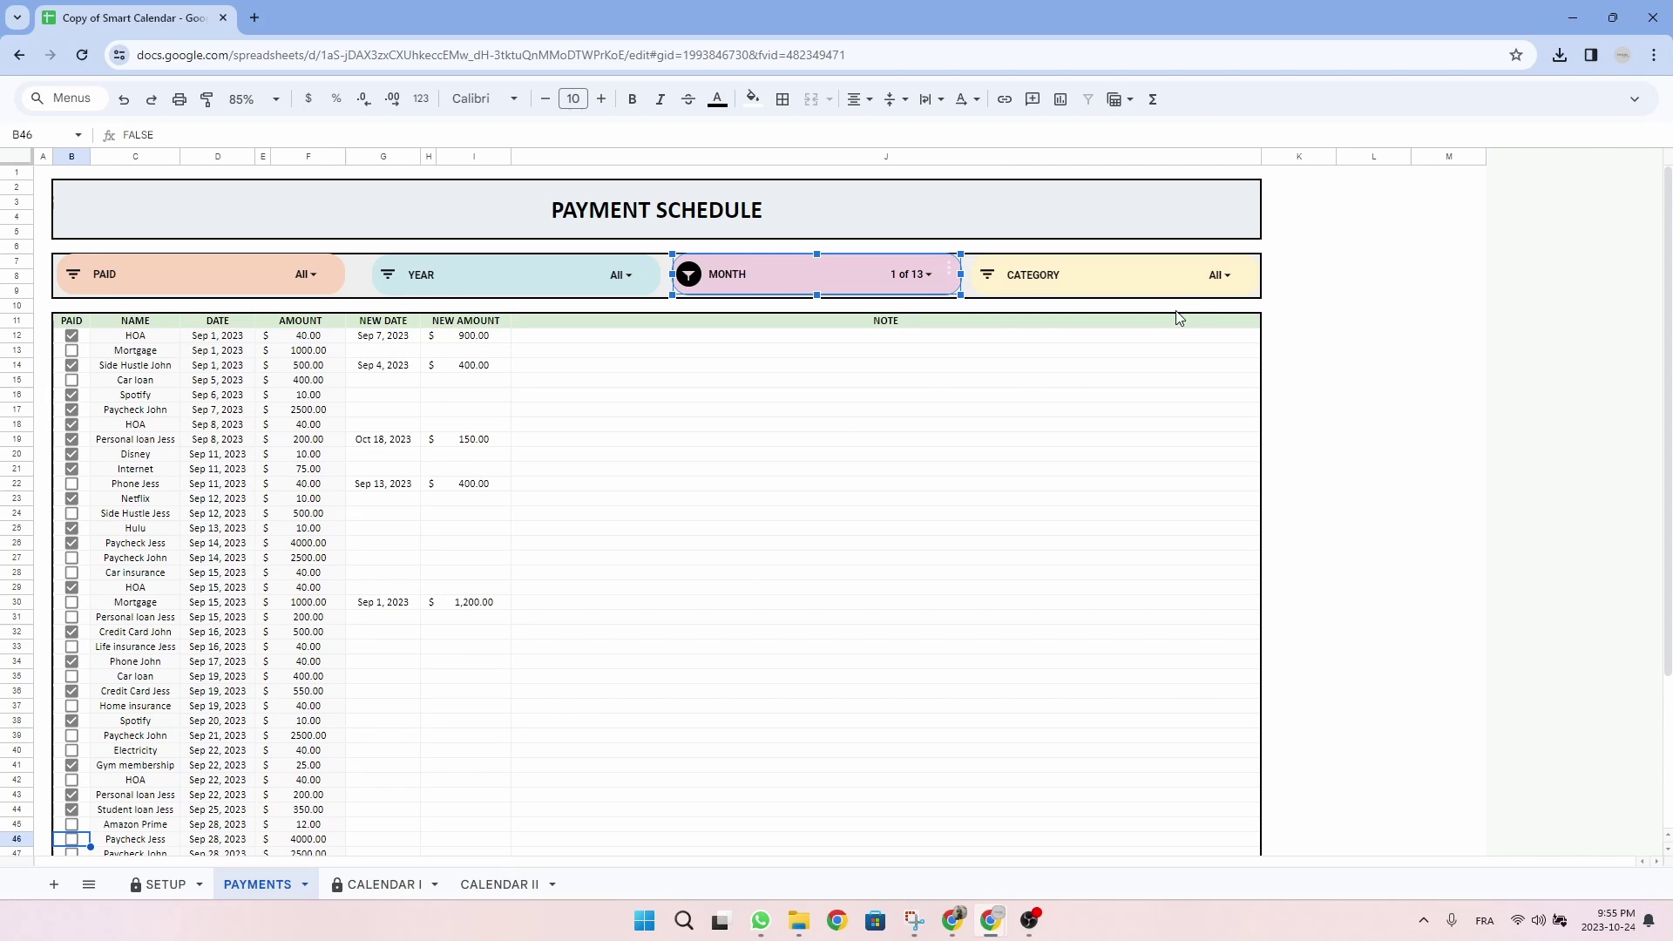
Step: Narrow the CATEGORY slicer to INCOME only on top of the September filter
left_click(1225, 279)
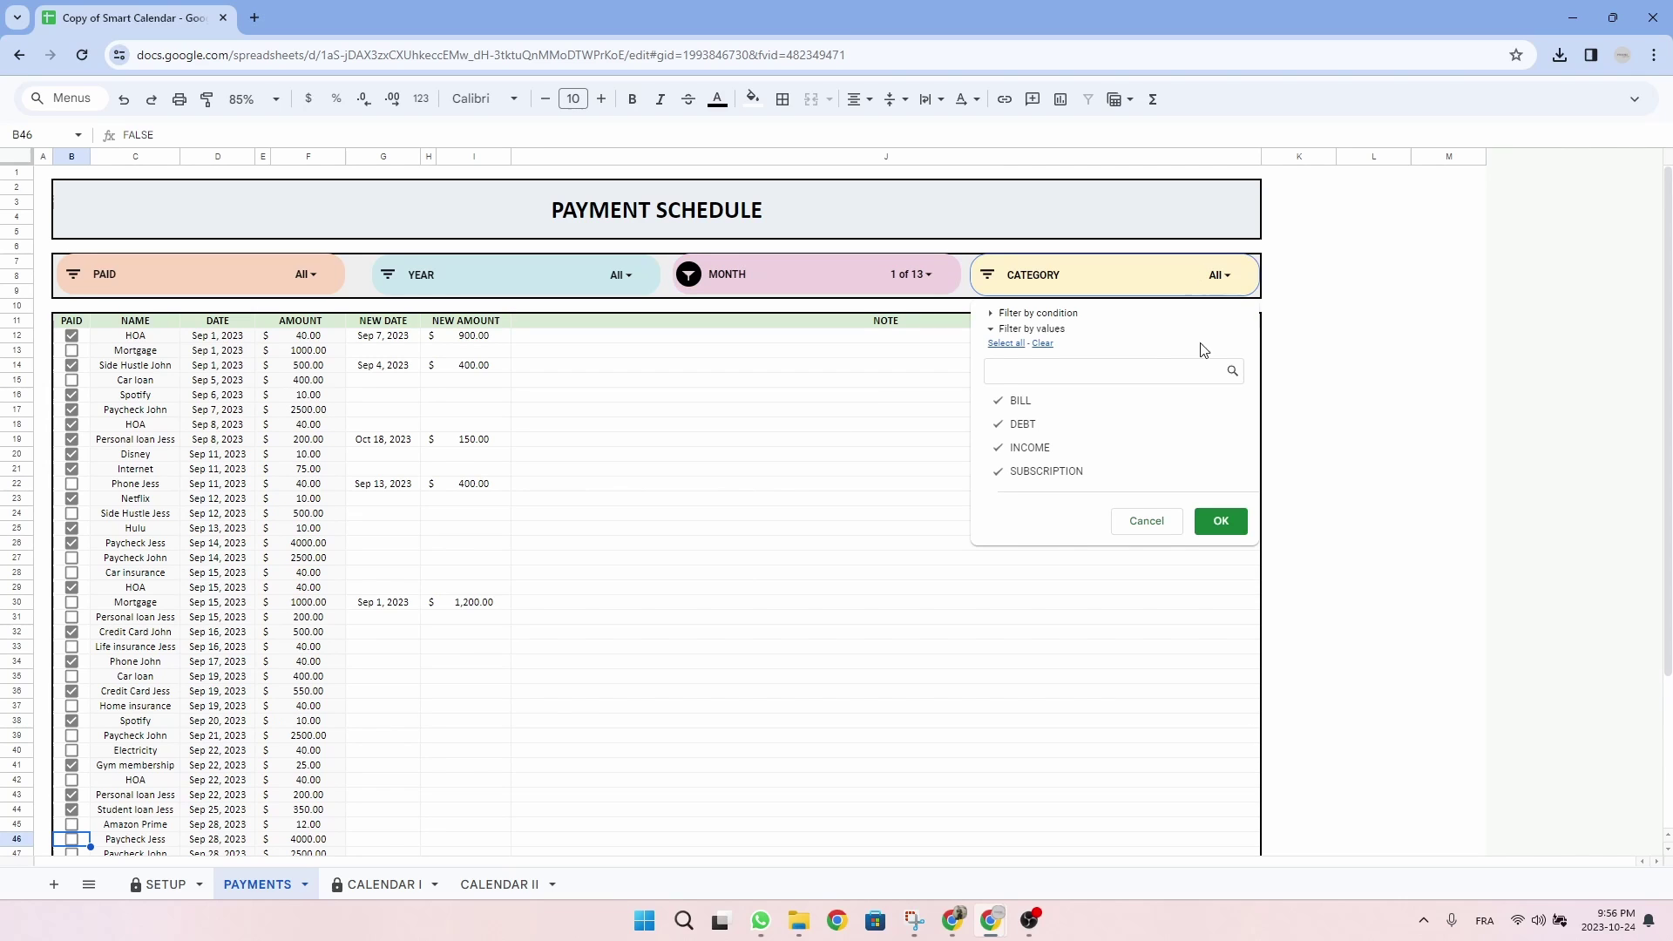
left_click(1043, 345)
left_click(1071, 449)
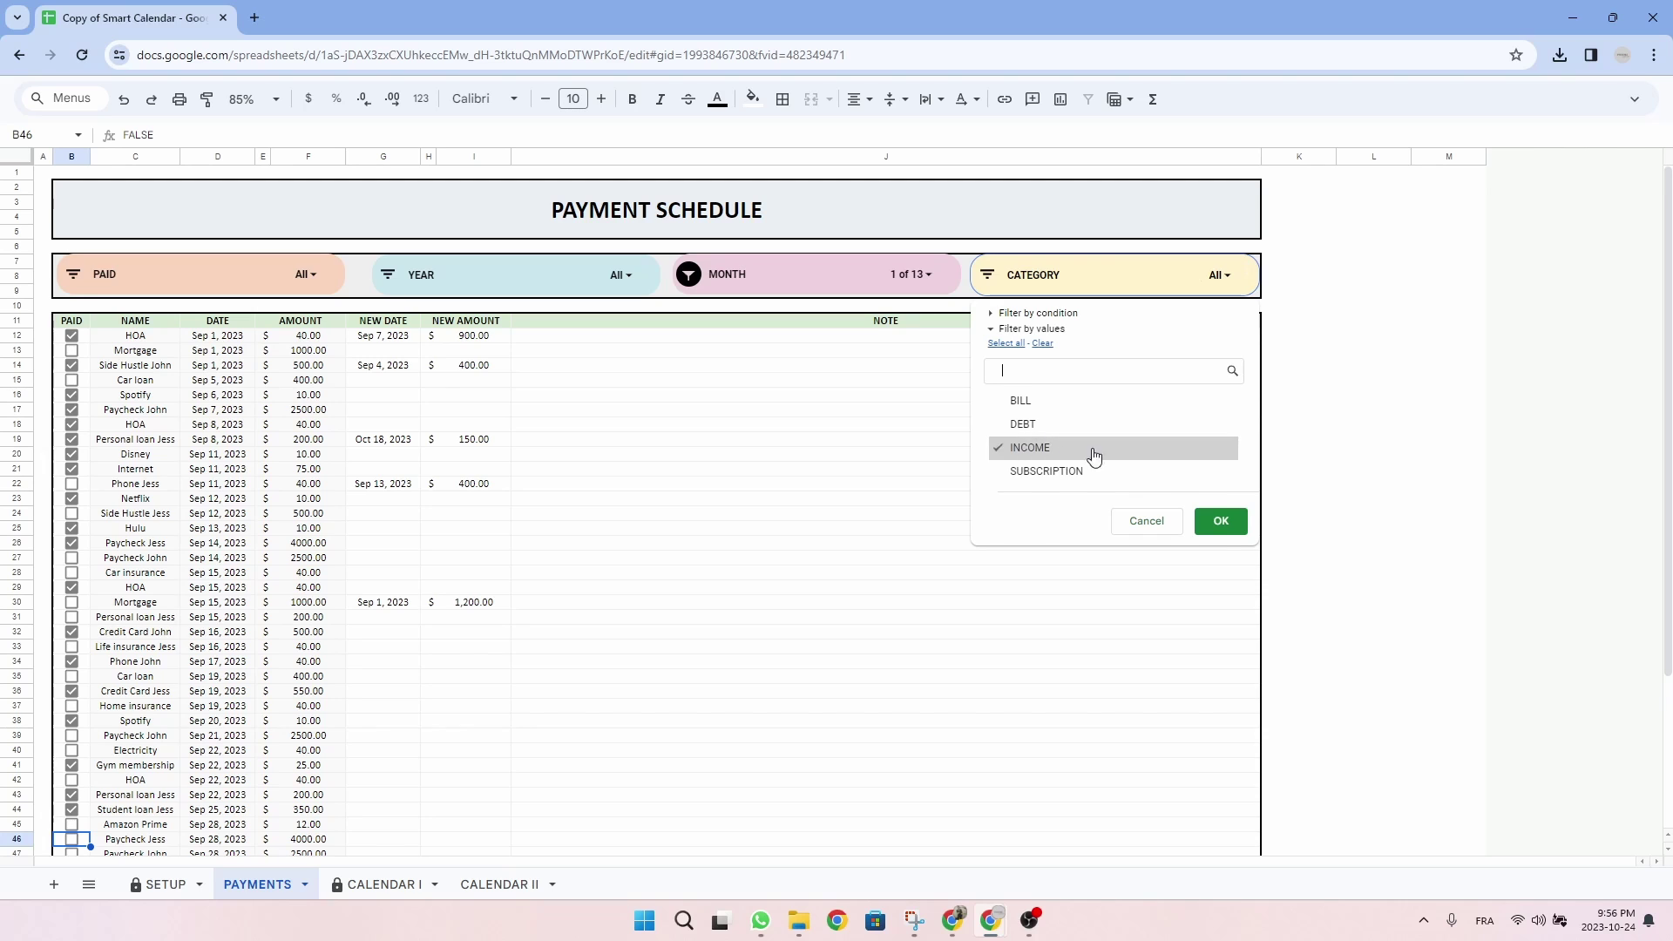
left_click(1225, 523)
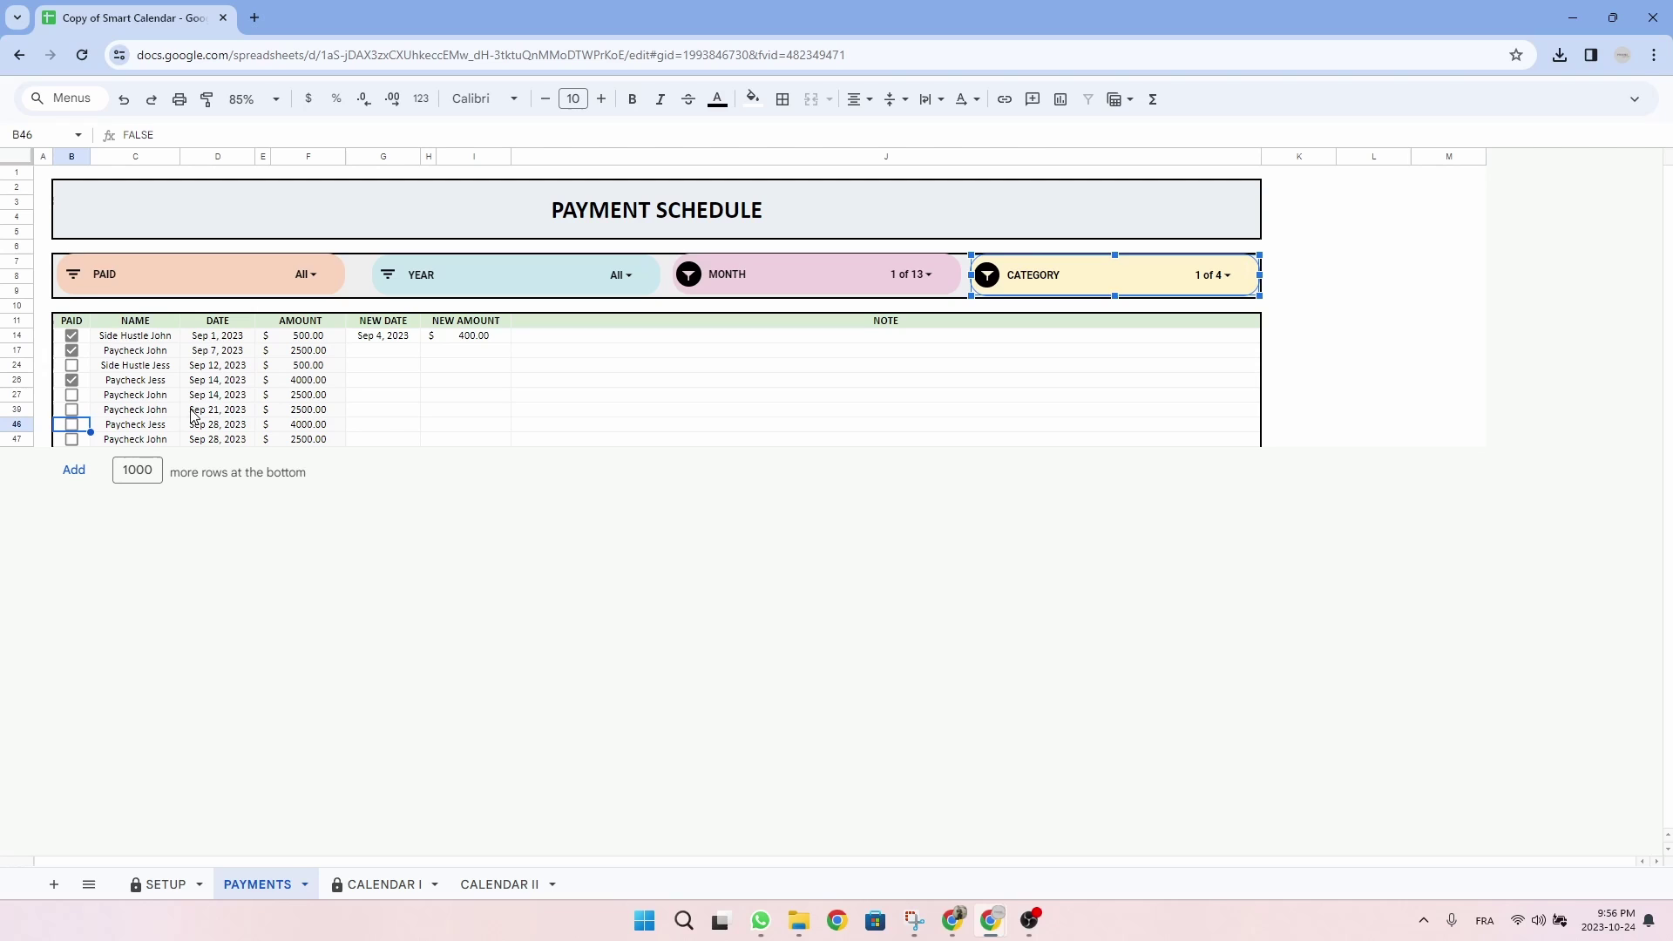
left_click(272, 397)
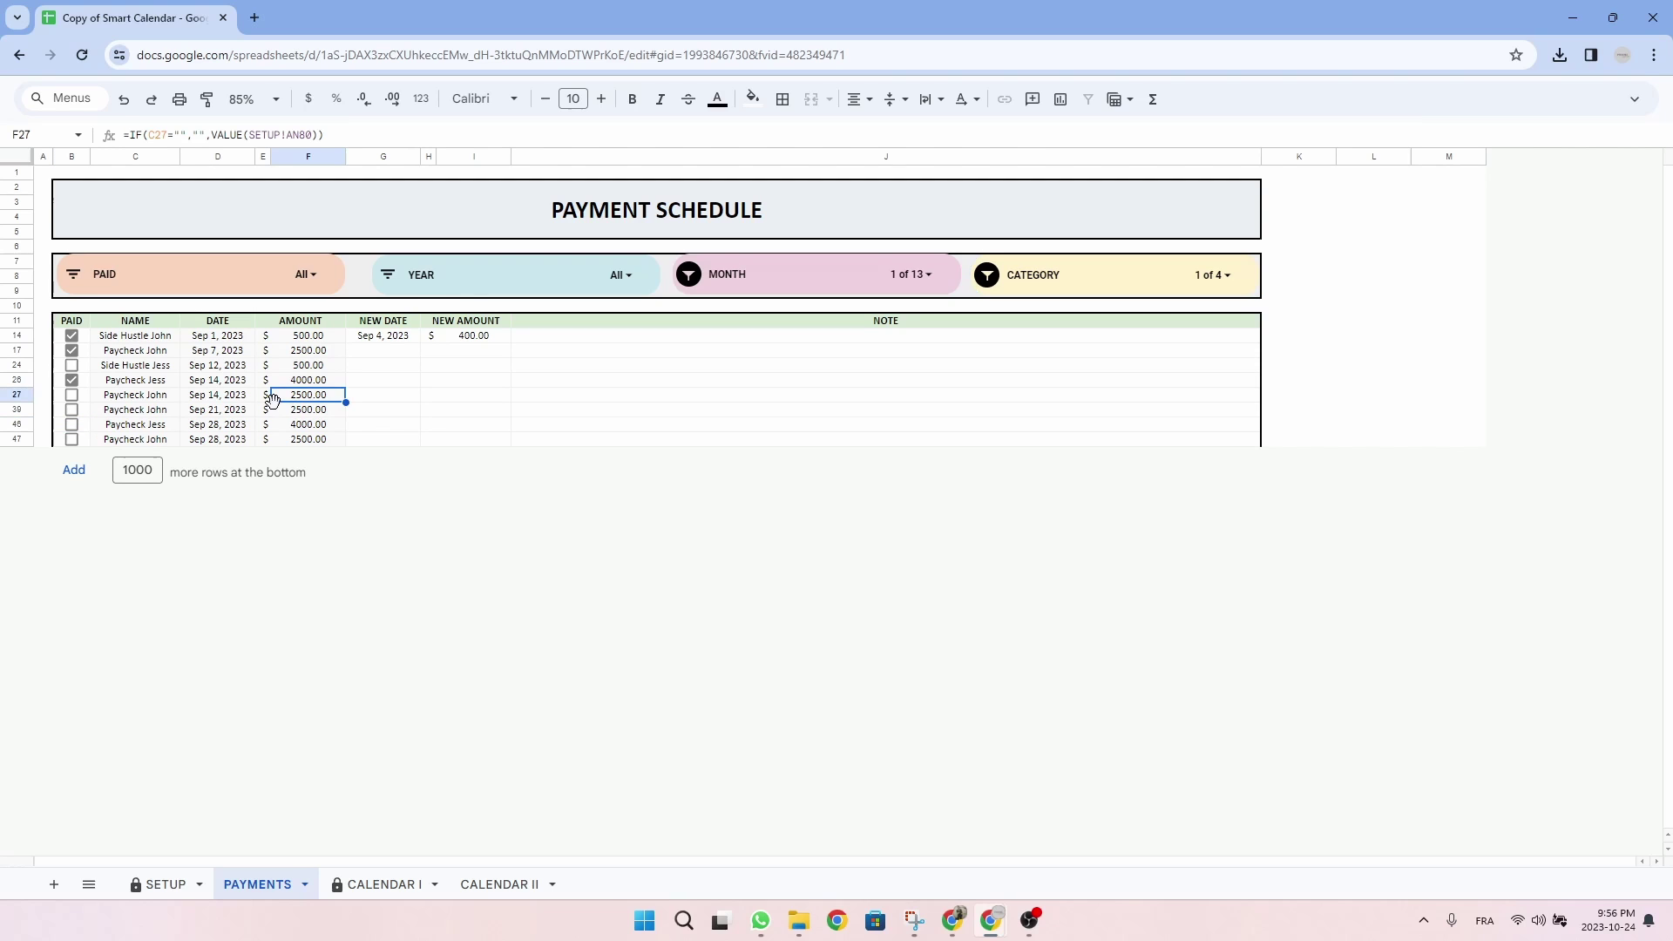
Step: Select all values in both the CATEGORY and MONTH slicers to show every row
left_click(1214, 277)
left_click(1006, 345)
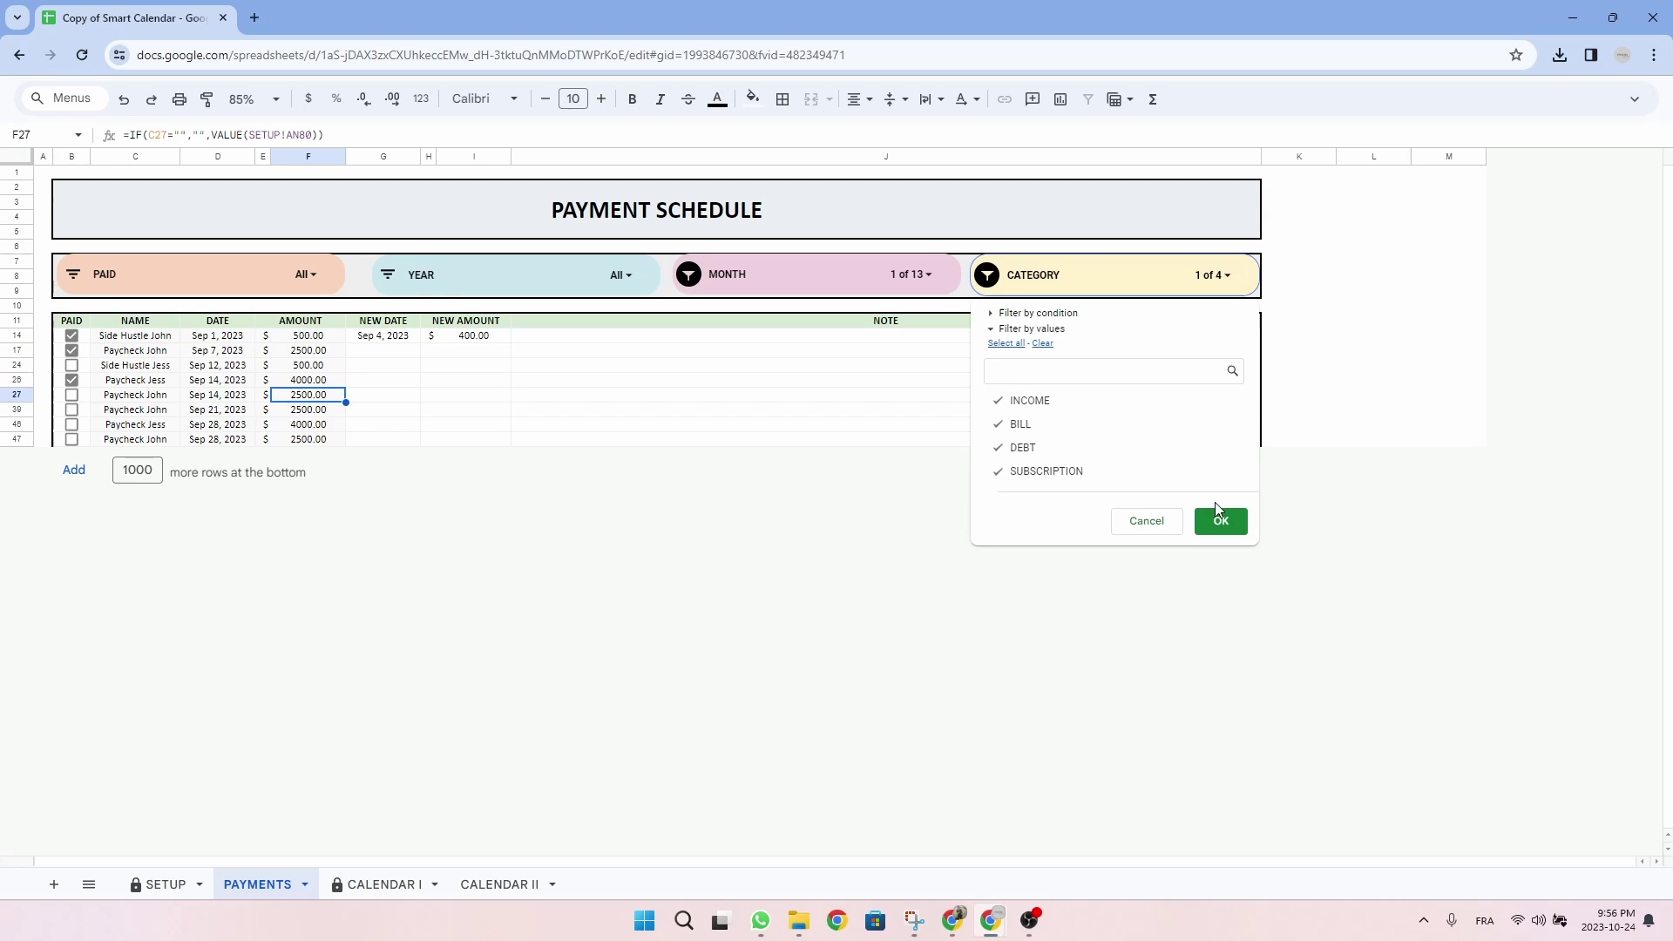
left_click(1224, 523)
left_click(911, 275)
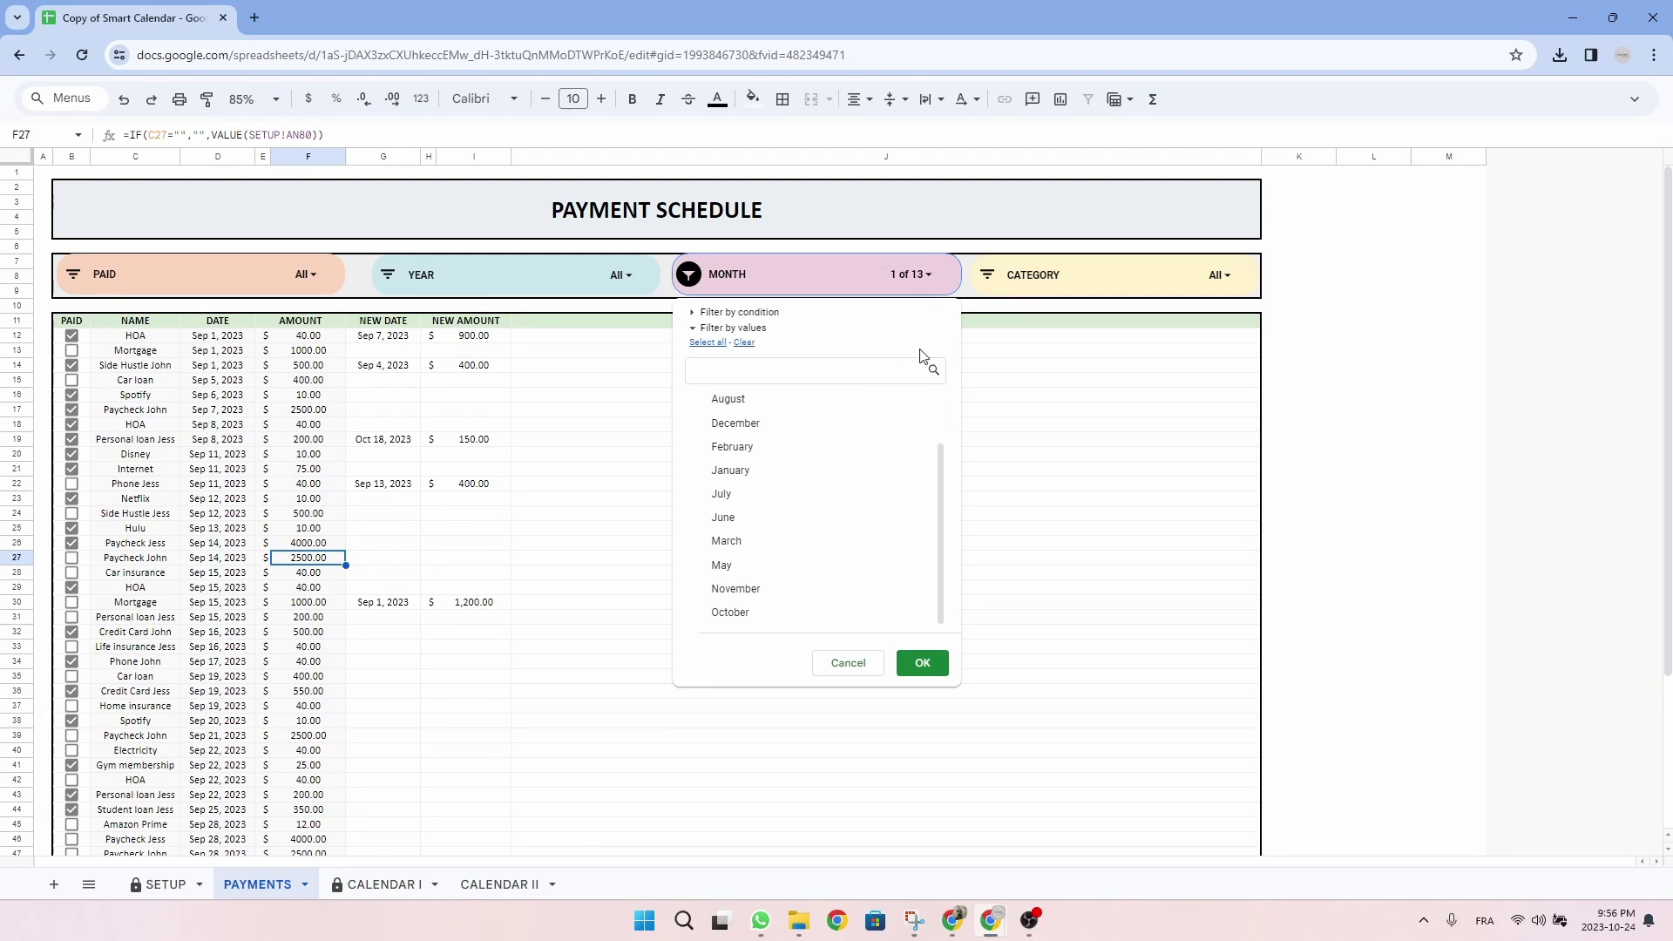
left_click(720, 345)
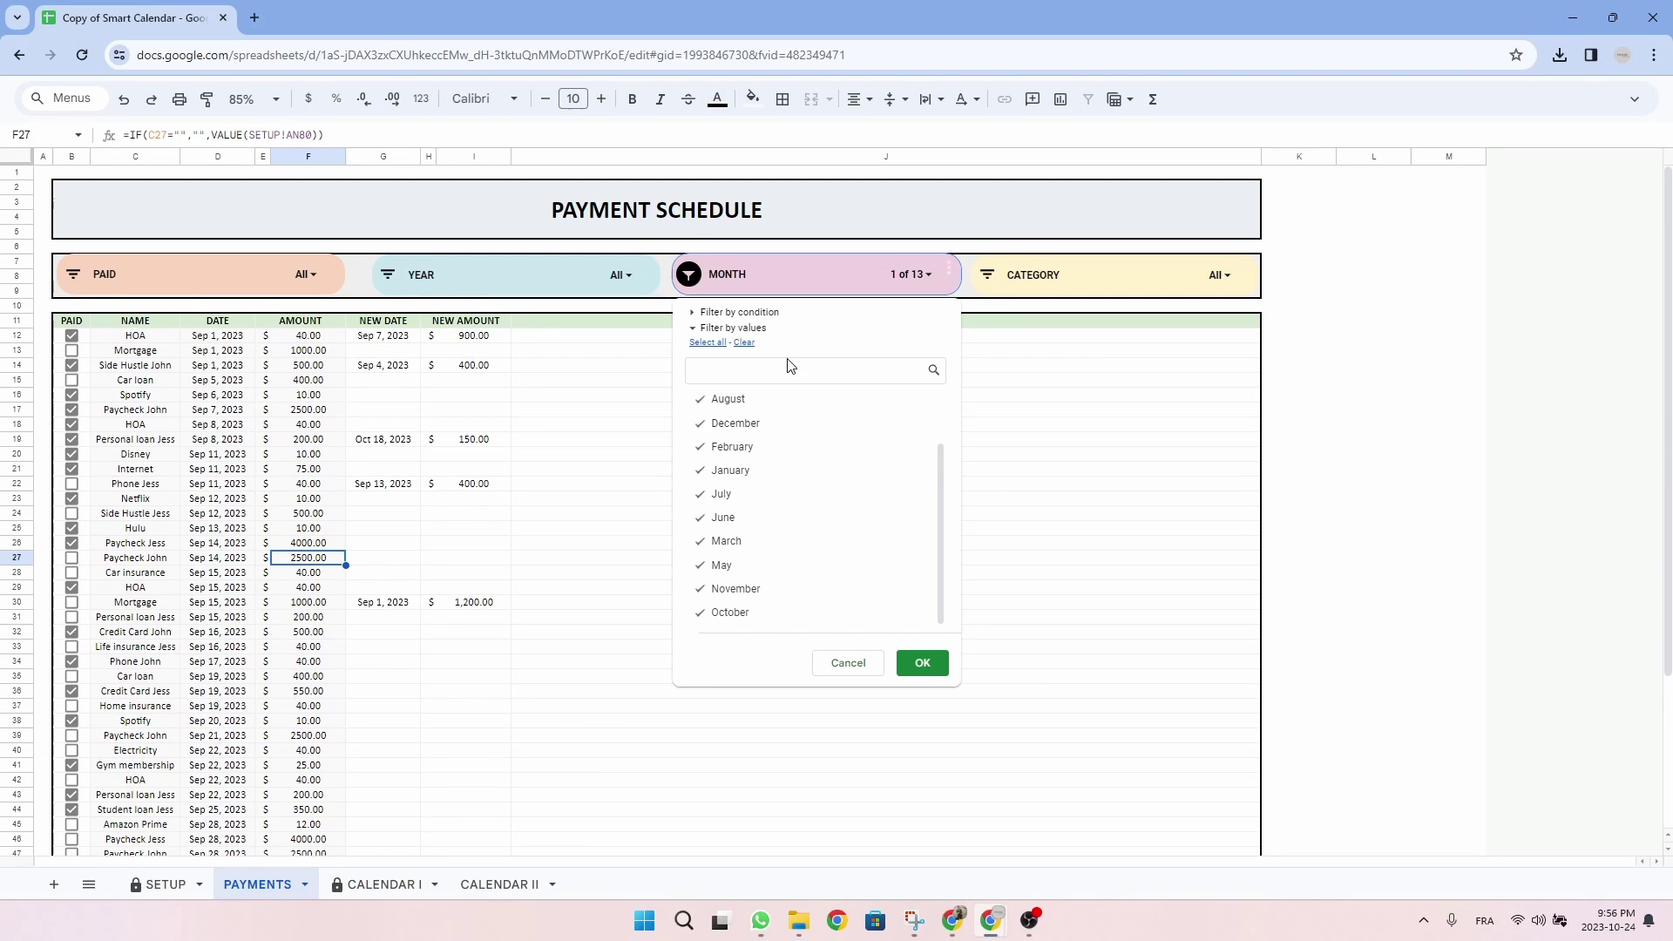
left_click(935, 671)
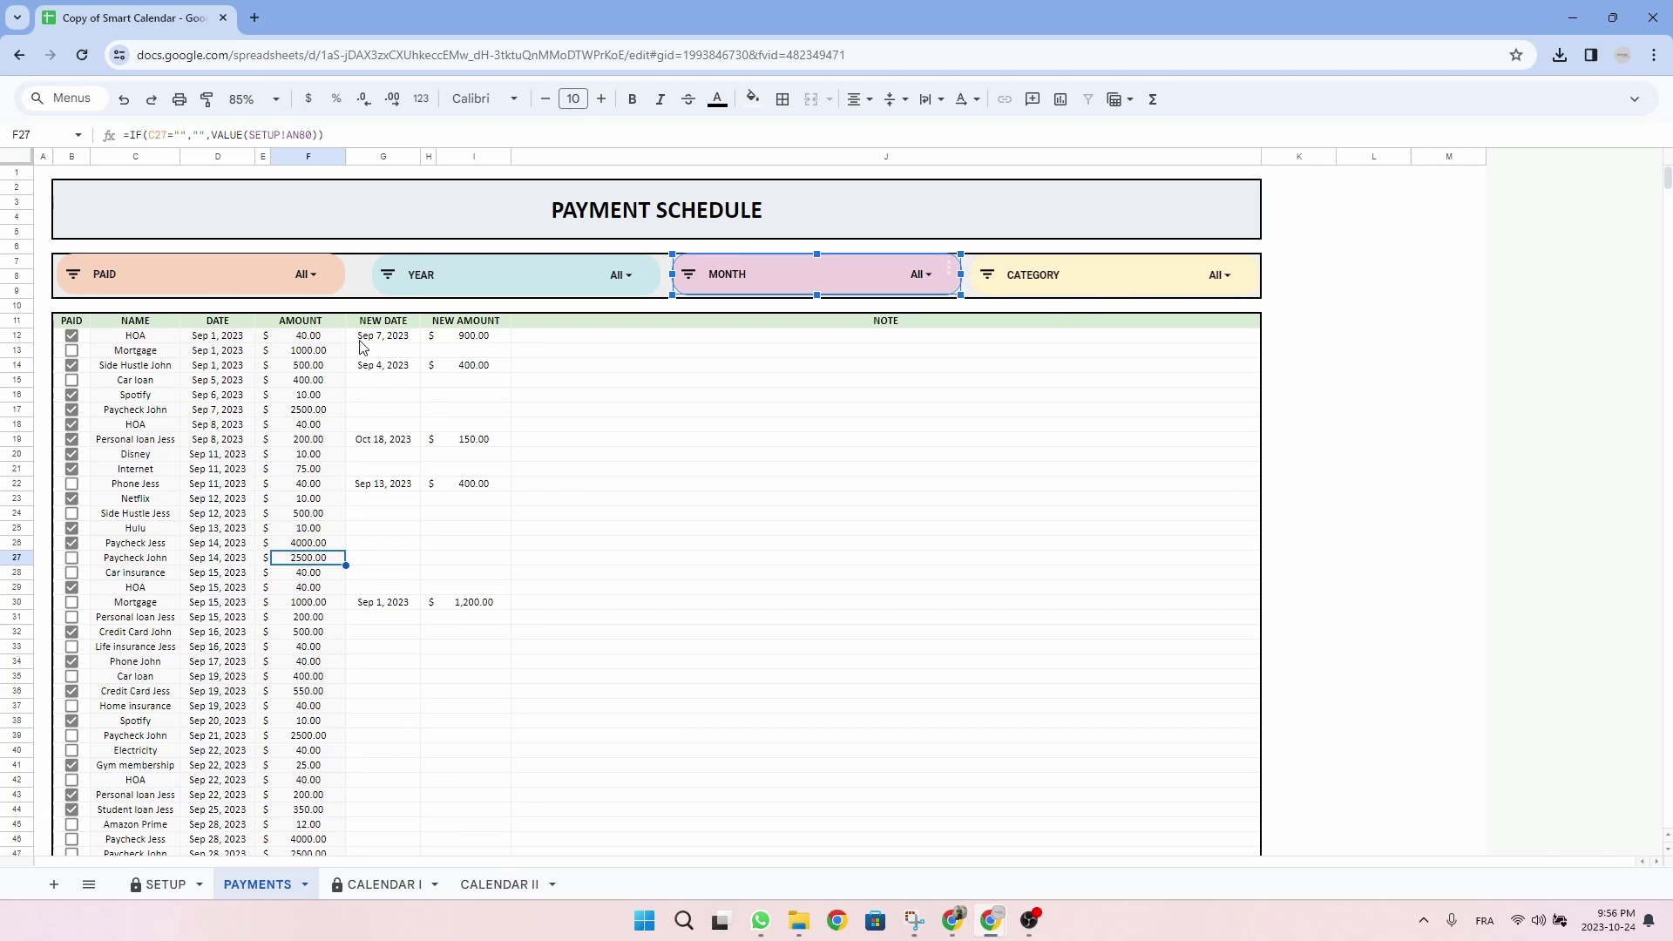
Step: Select header row B11:J11, then move to the CALENDAR I sheet
left_click_drag(75, 326, 834, 331)
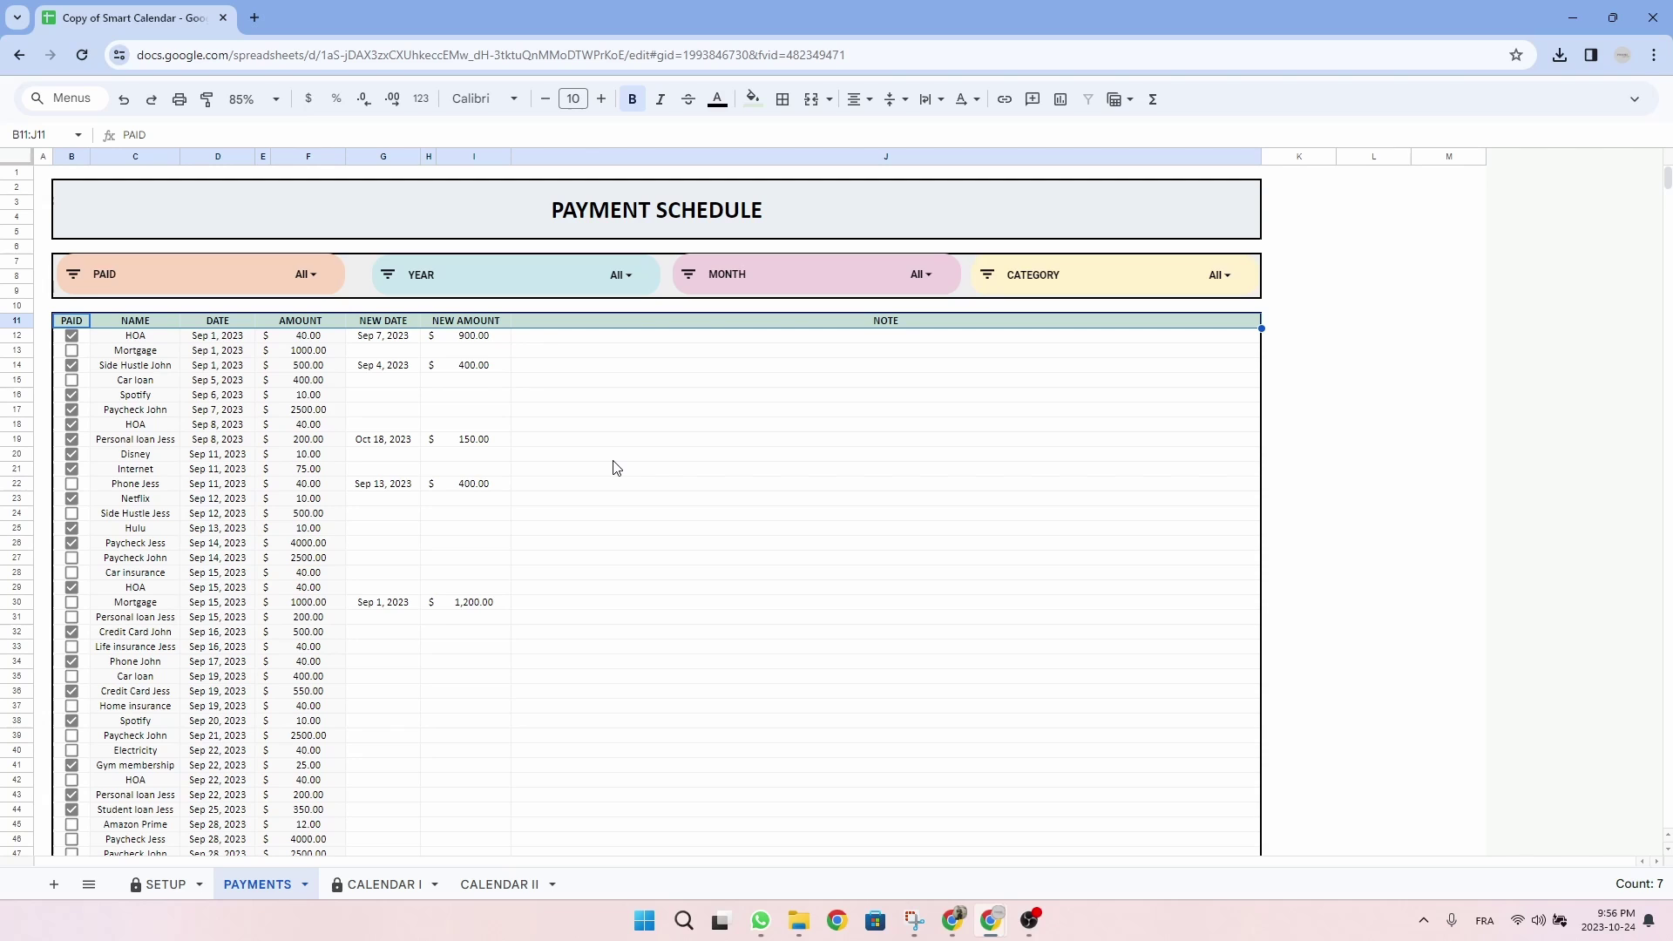
key("ctrl+shift+Page_Down")
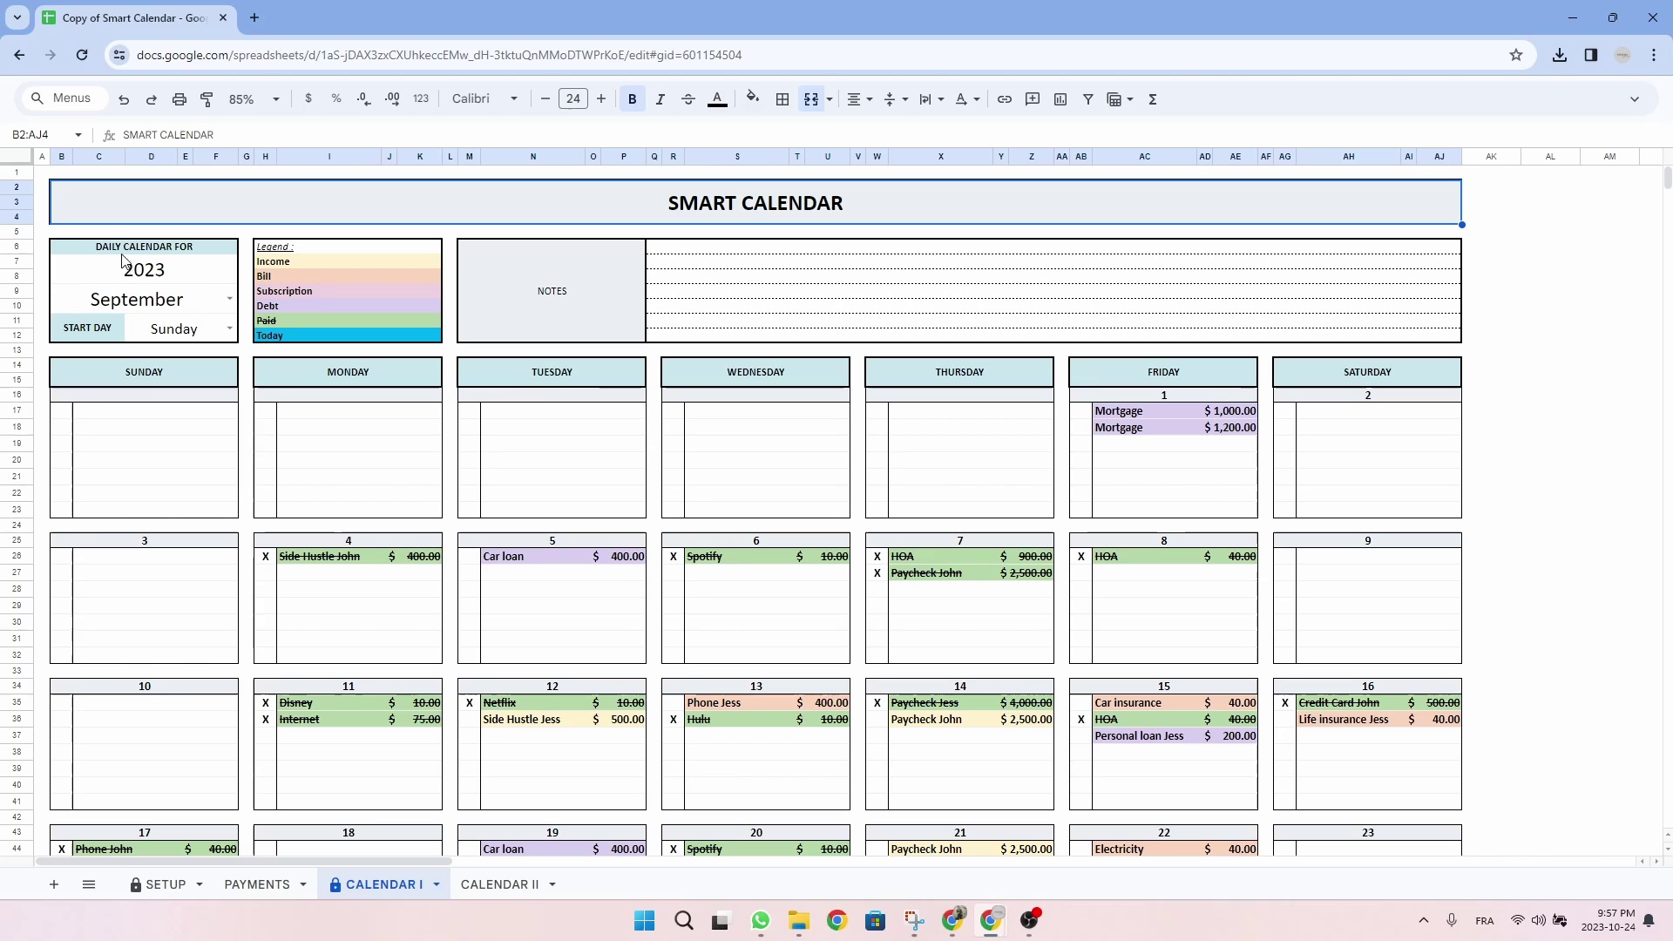
Step: Set the calendar year to 2023, month to October, and week start day to Sunday
left_click(180, 275)
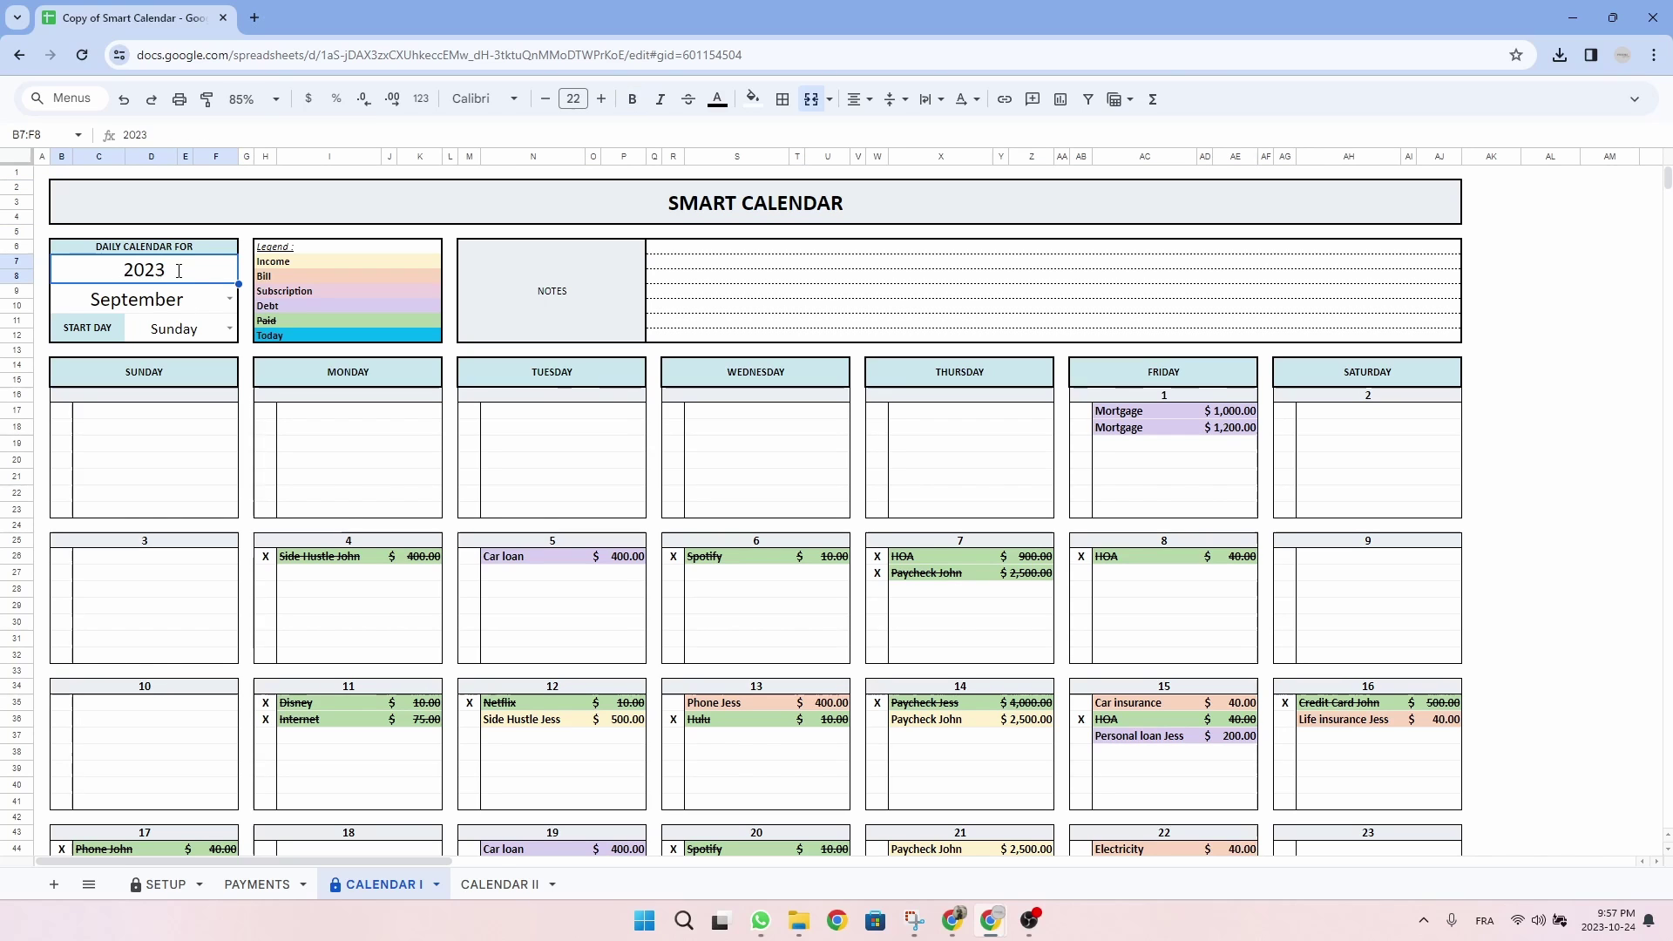
type("2023")
key("Return")
left_click(225, 301)
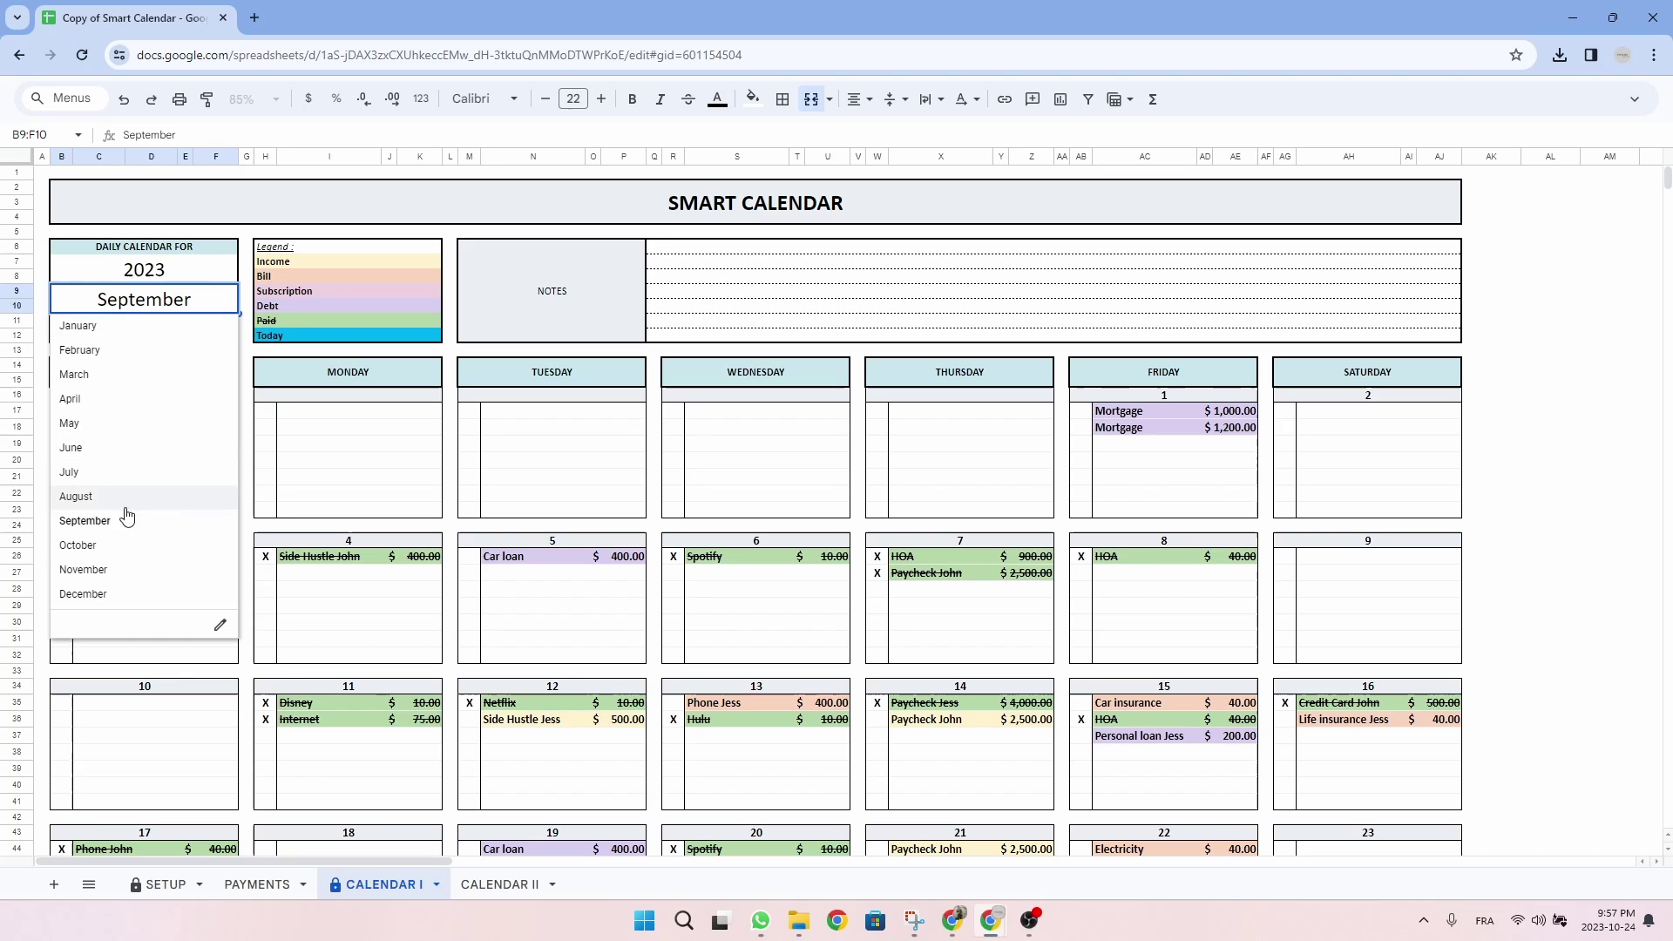
left_click(124, 544)
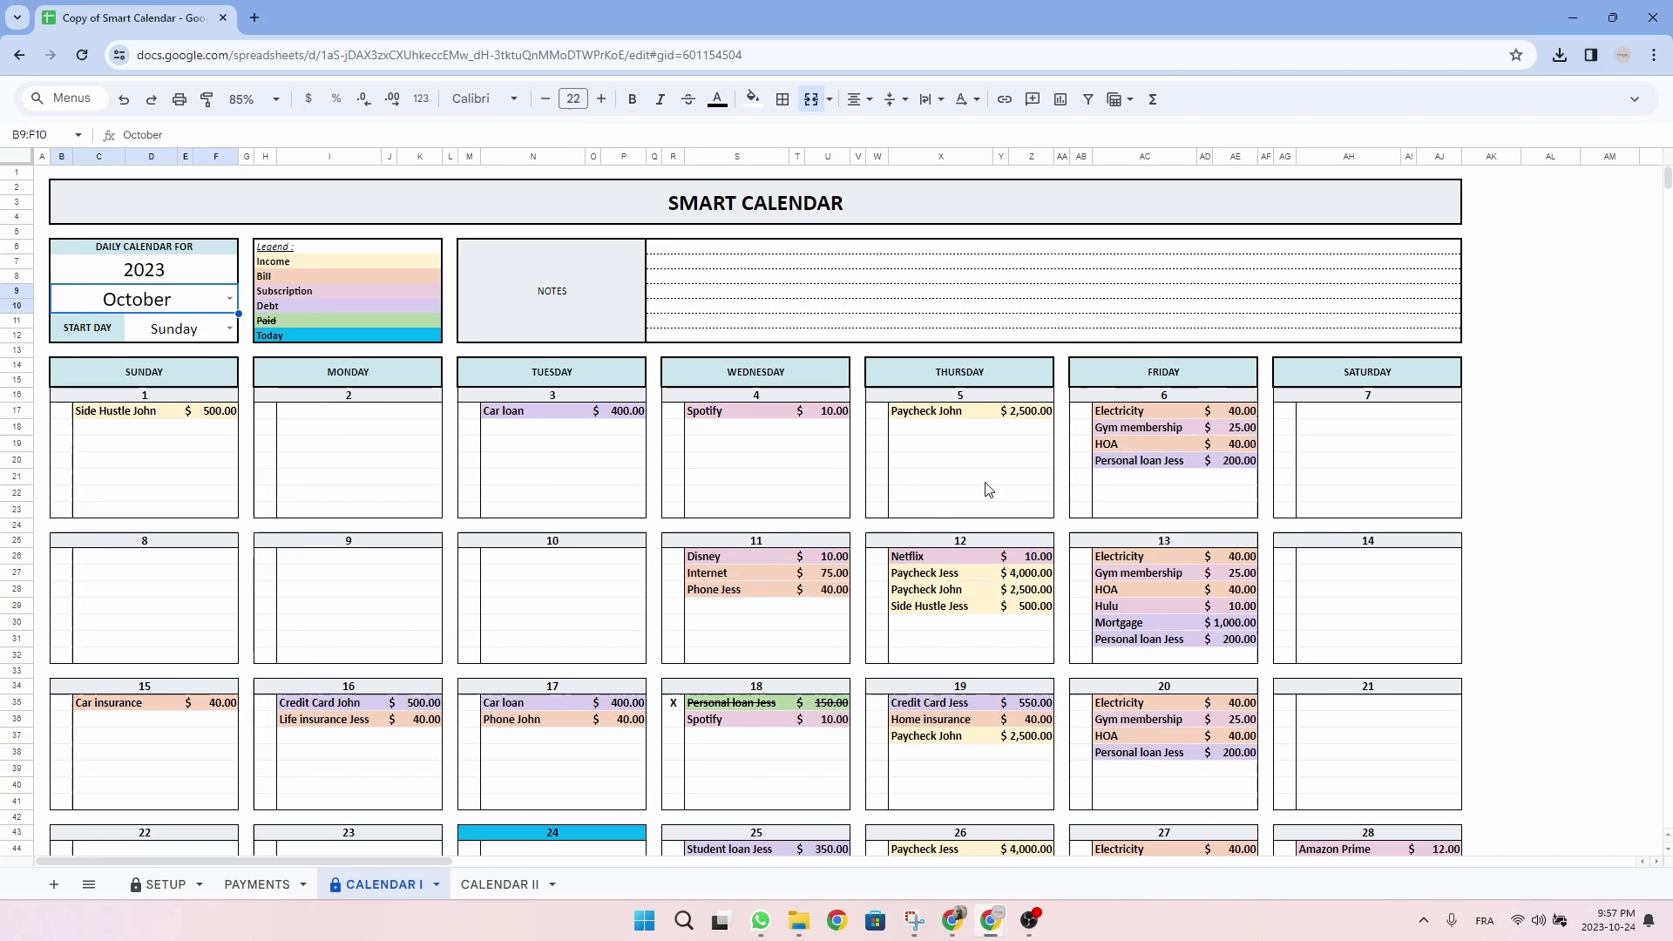
left_click(228, 326)
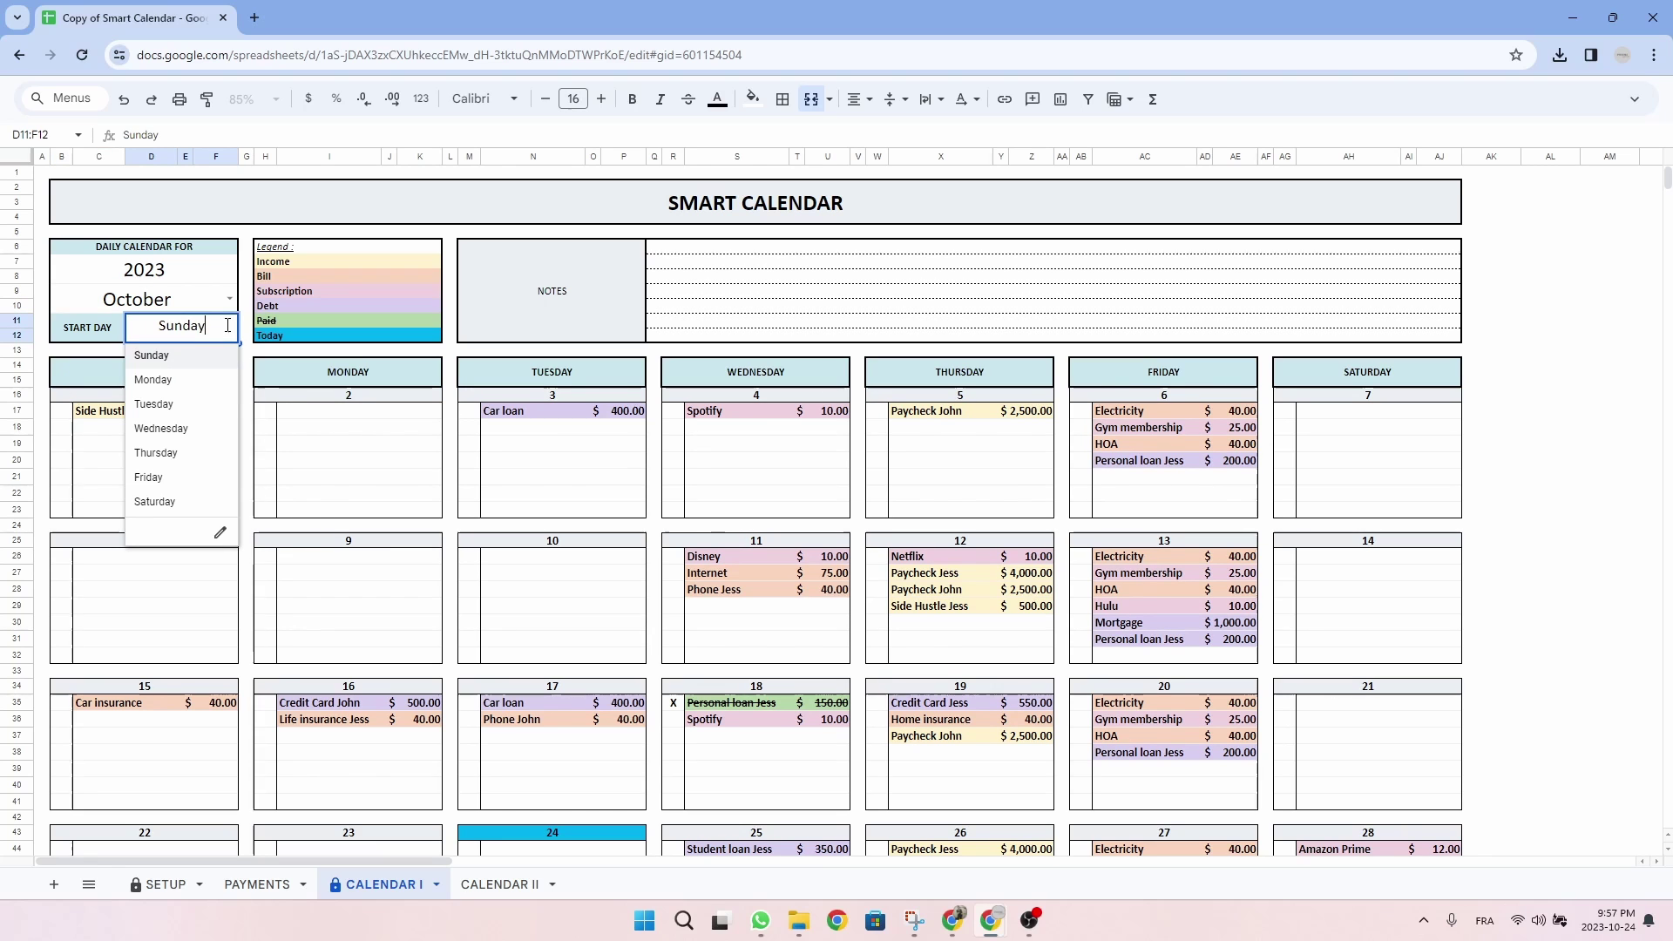
left_click(185, 362)
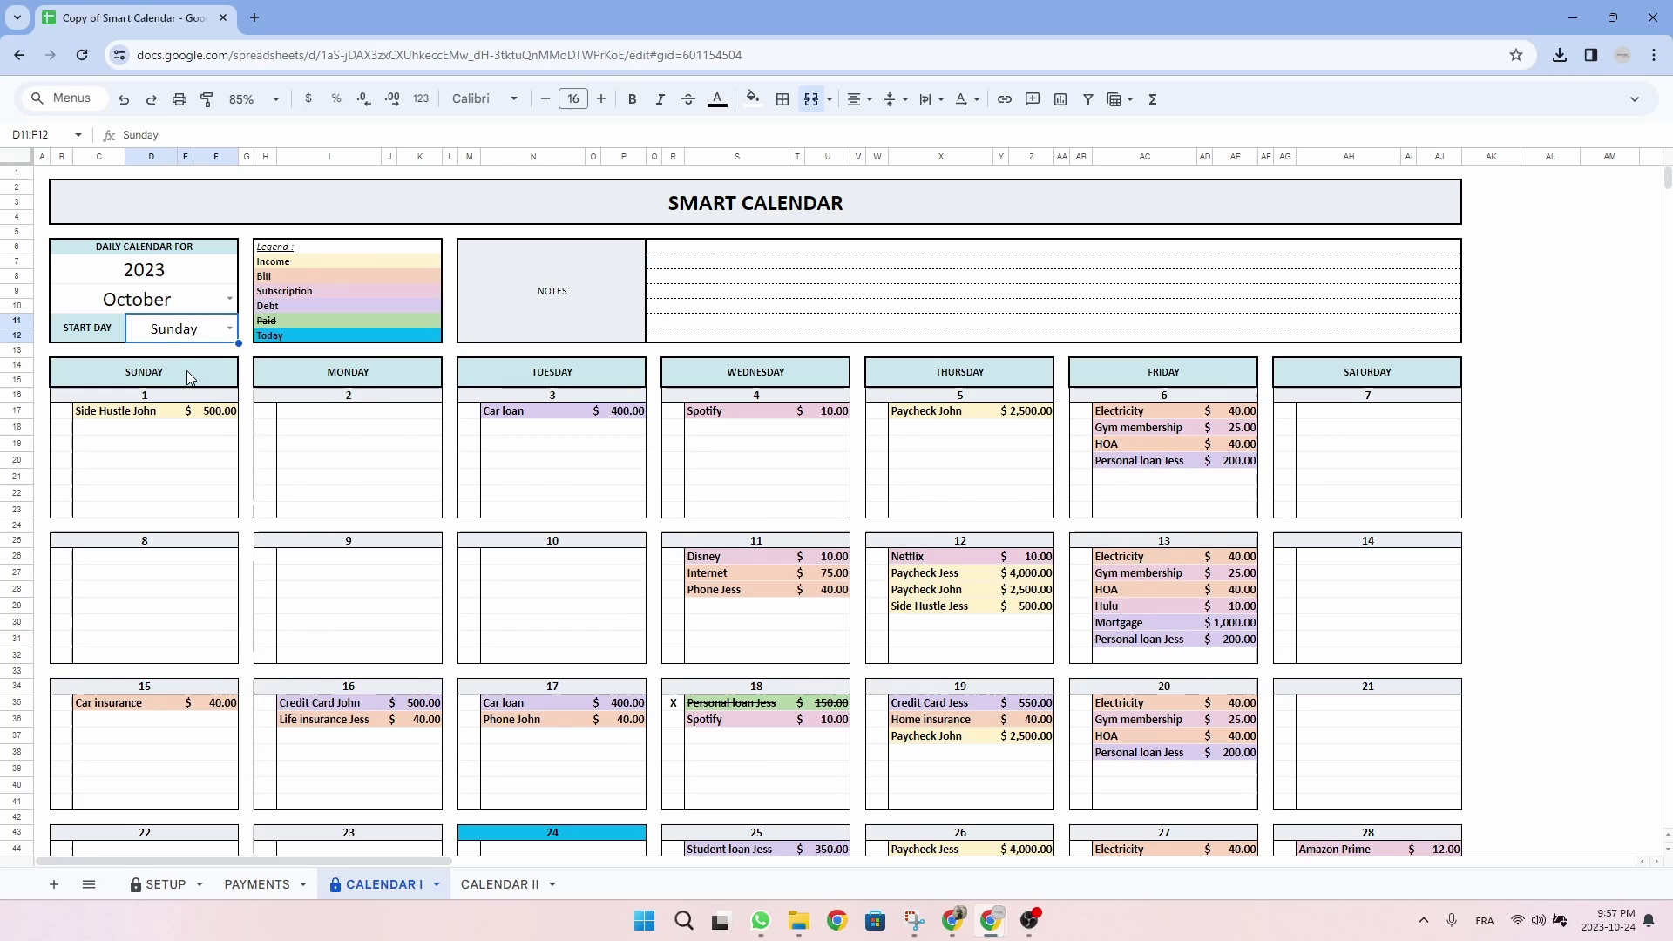
left_click_drag(304, 260, 305, 309)
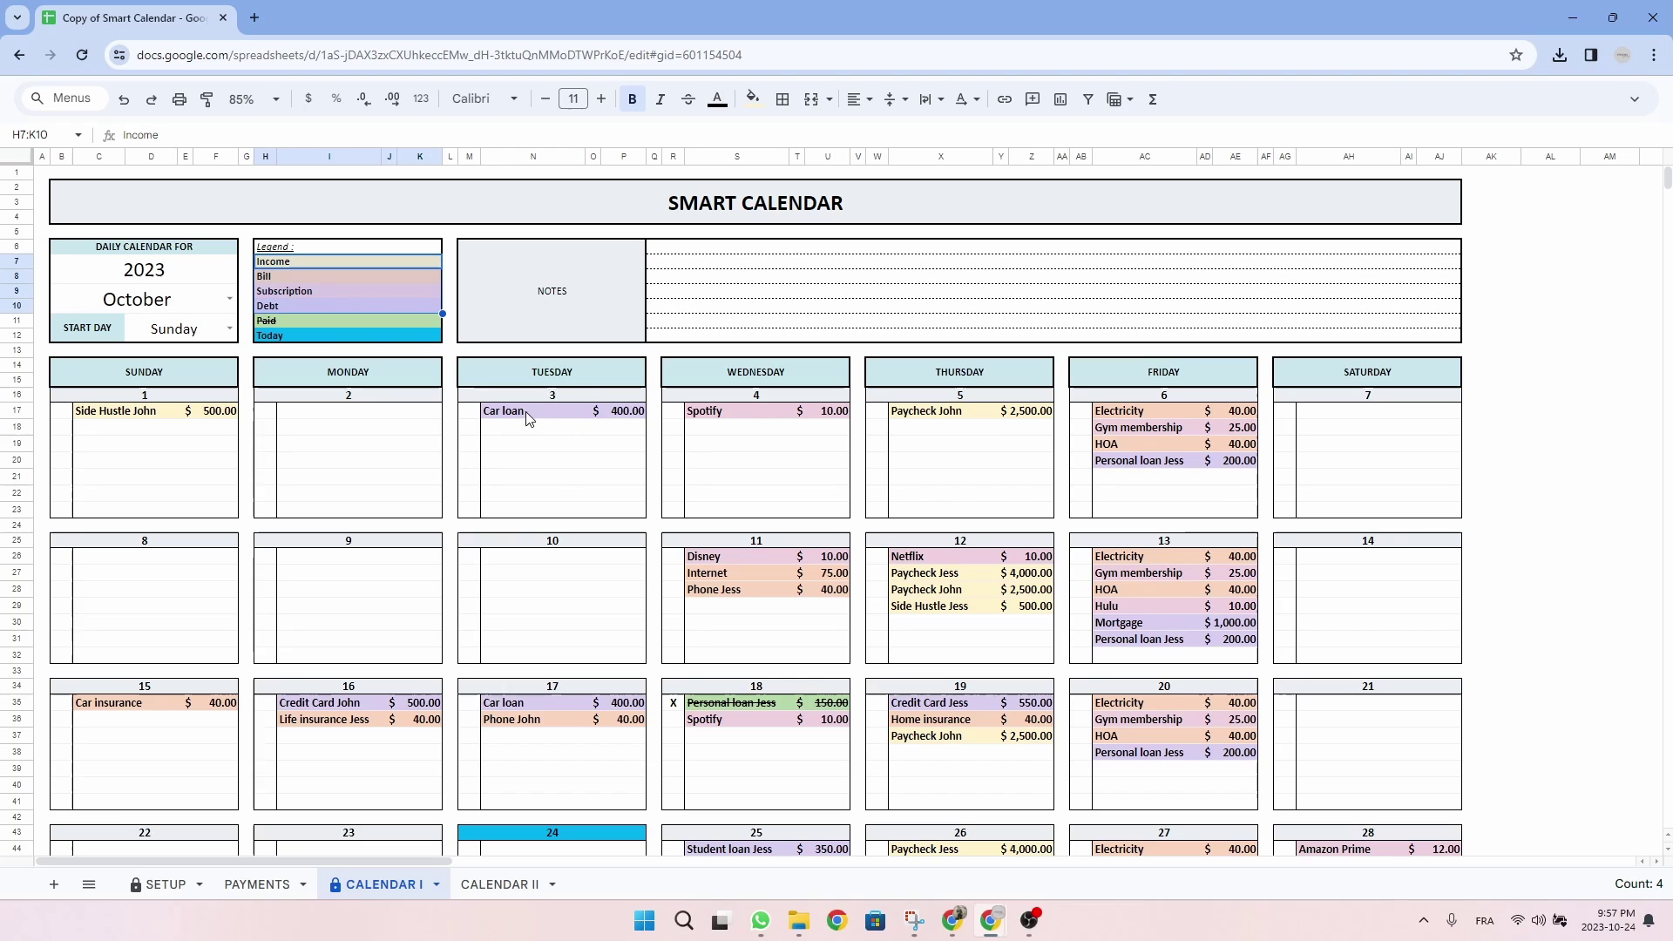
left_click(562, 412)
left_click_drag(596, 421, 1264, 519)
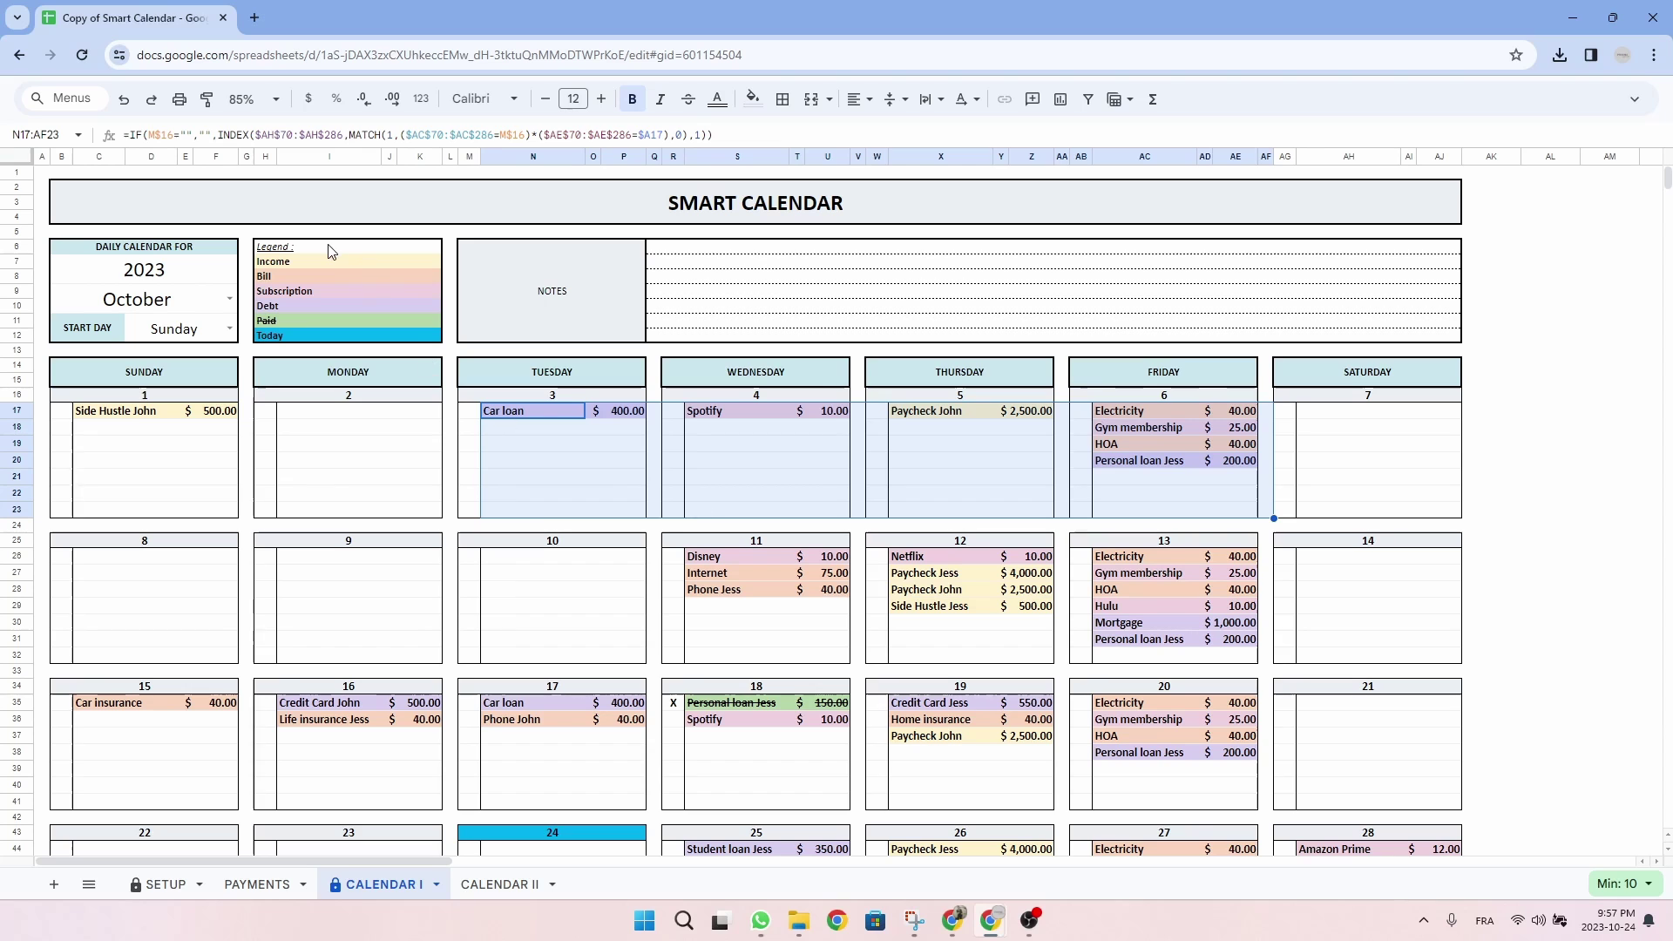
left_click_drag(329, 253, 324, 340)
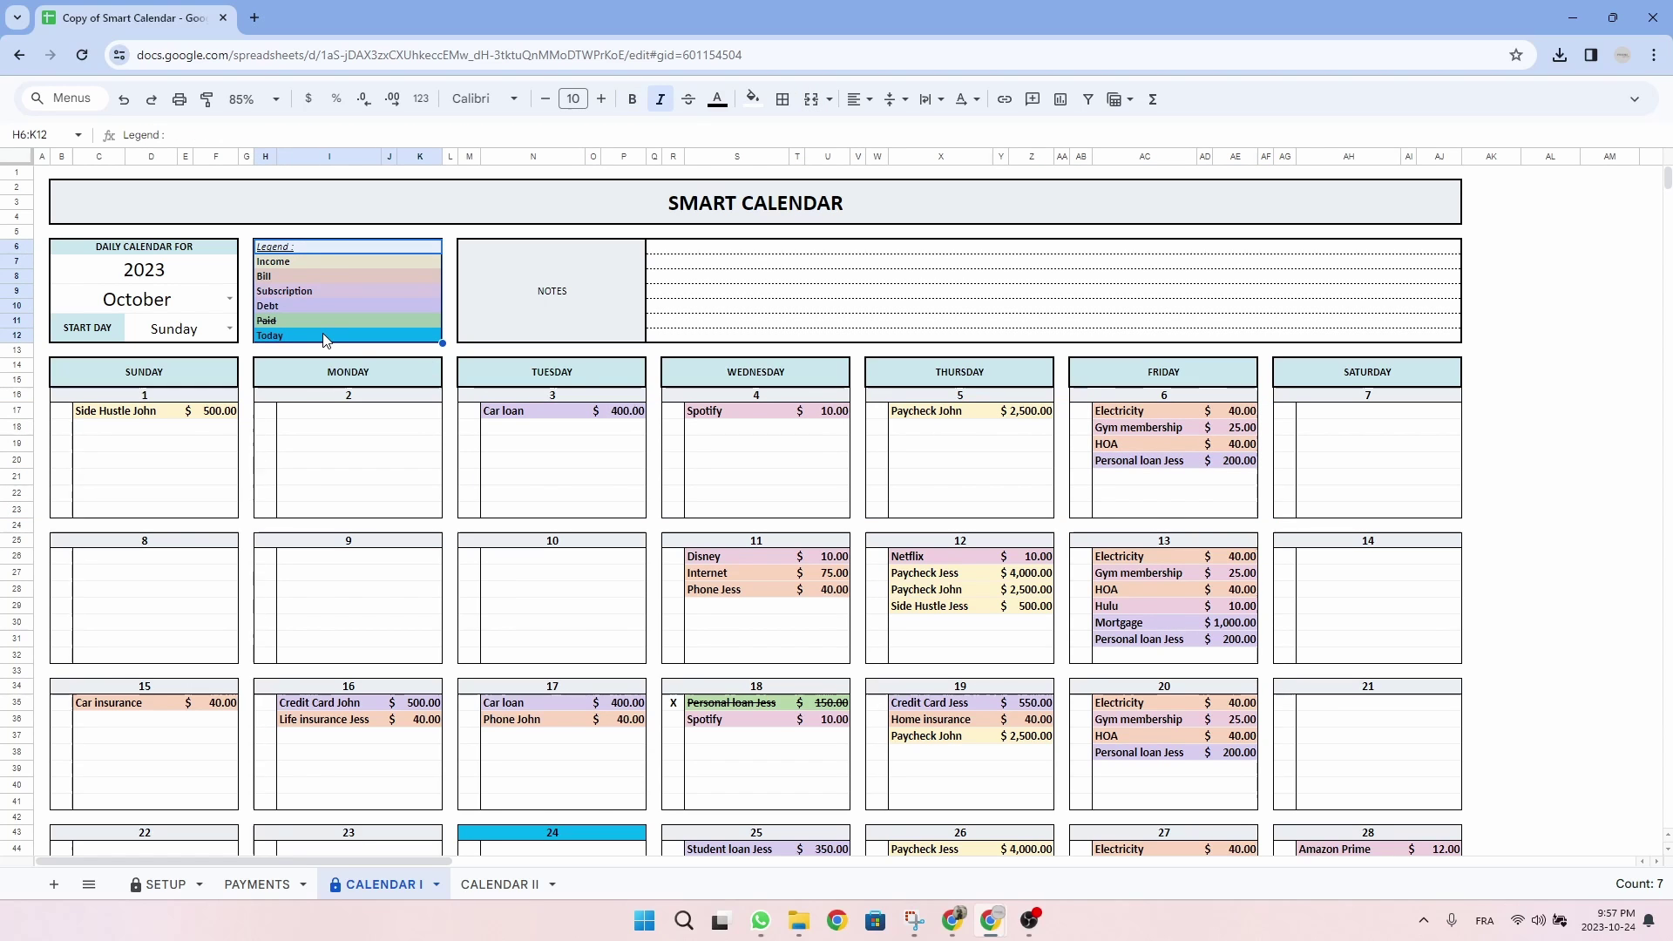
left_click(311, 322)
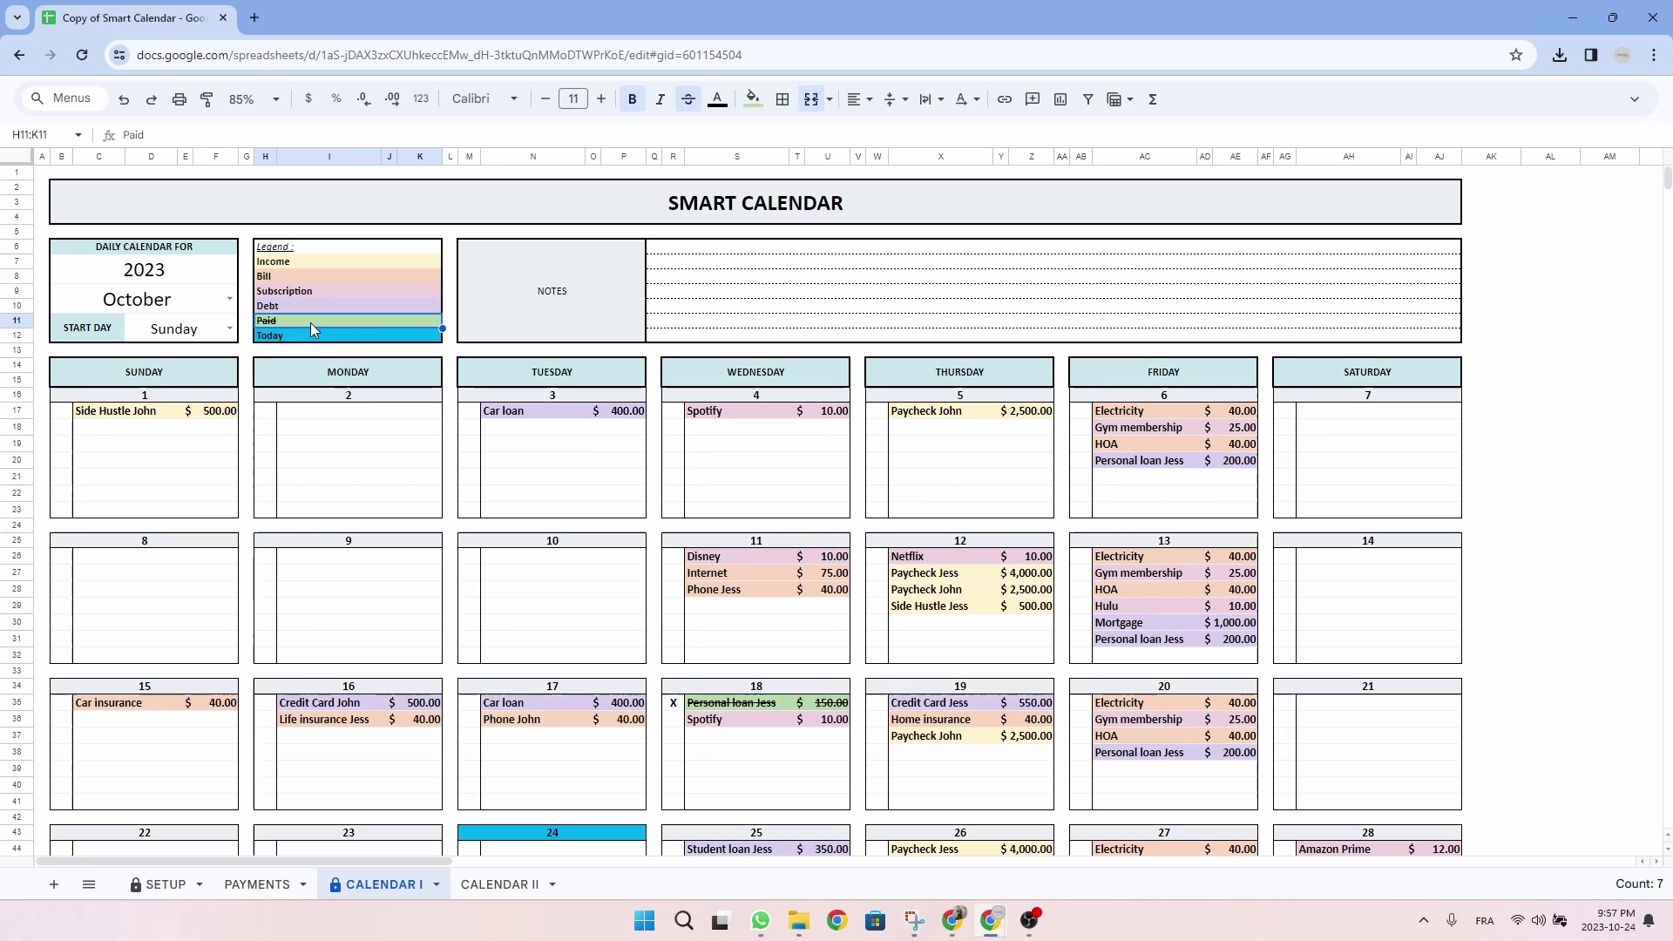
left_click(684, 705)
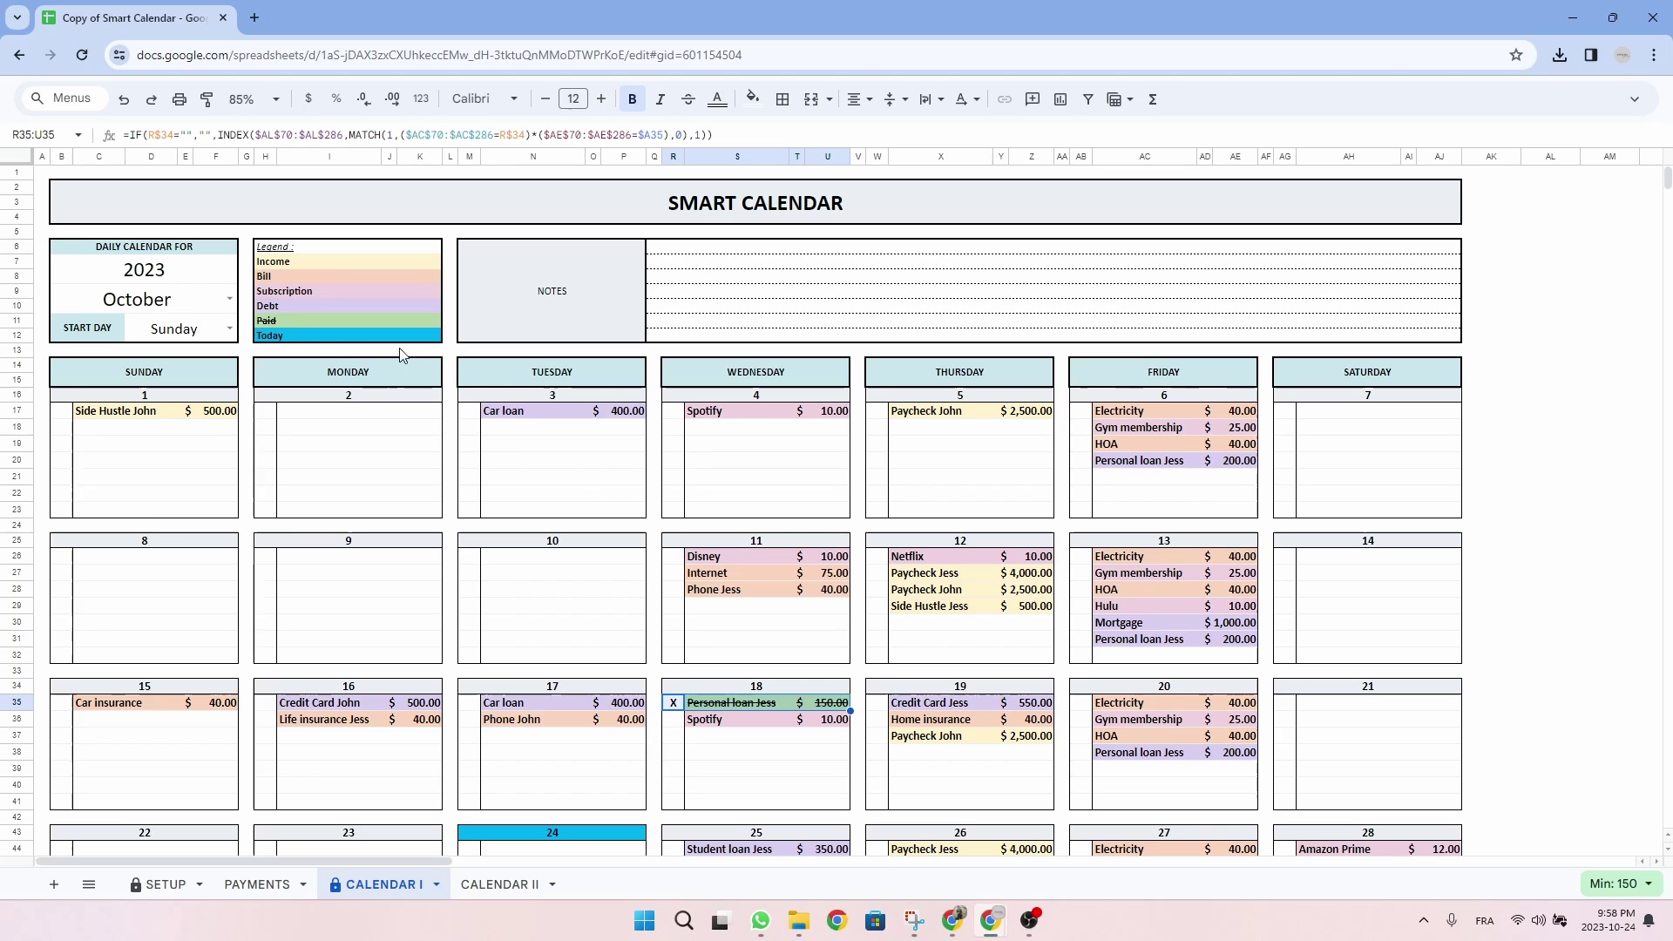
left_click(305, 339)
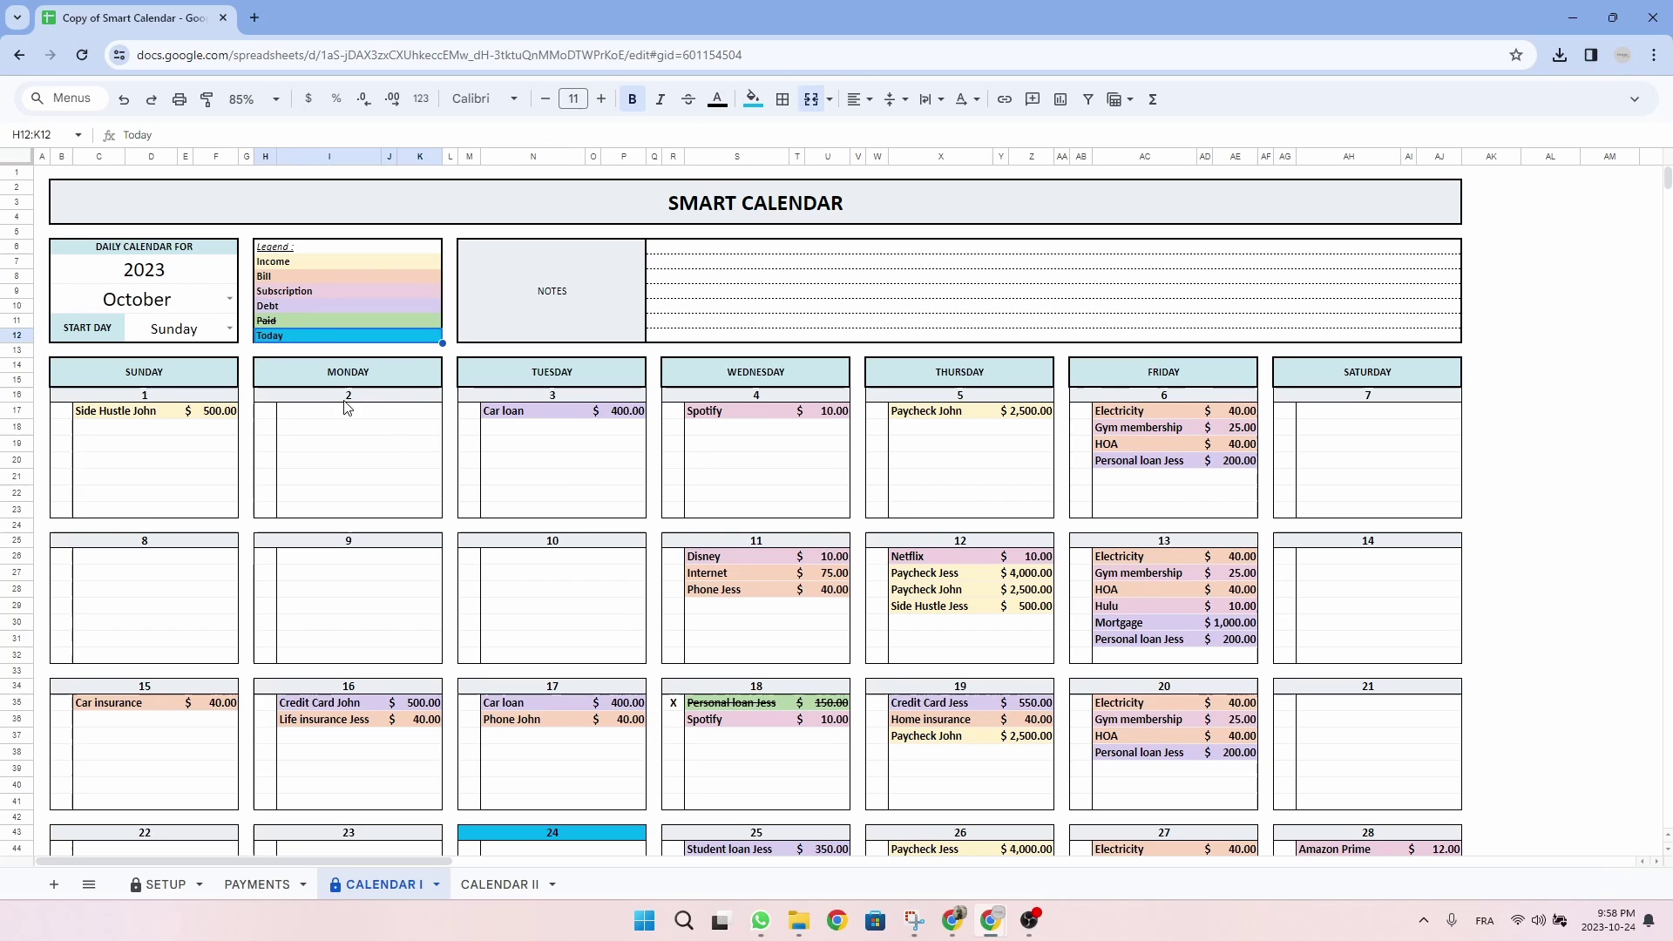
scroll(586, 593, "down", 3)
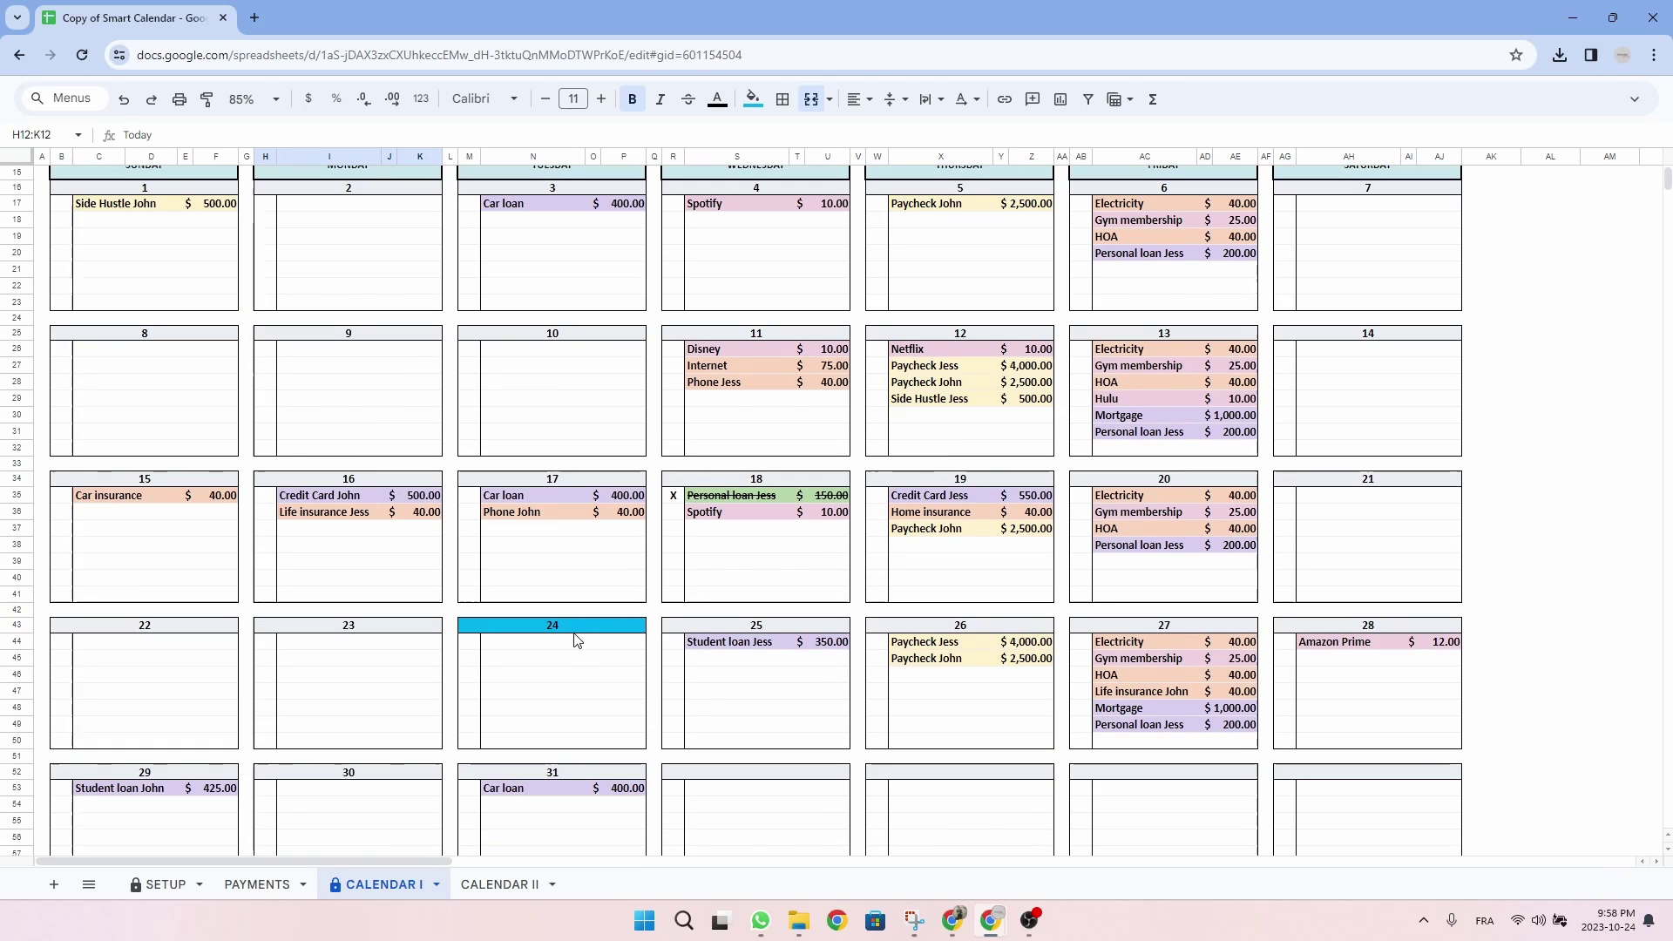
left_click_drag(575, 633, 582, 751)
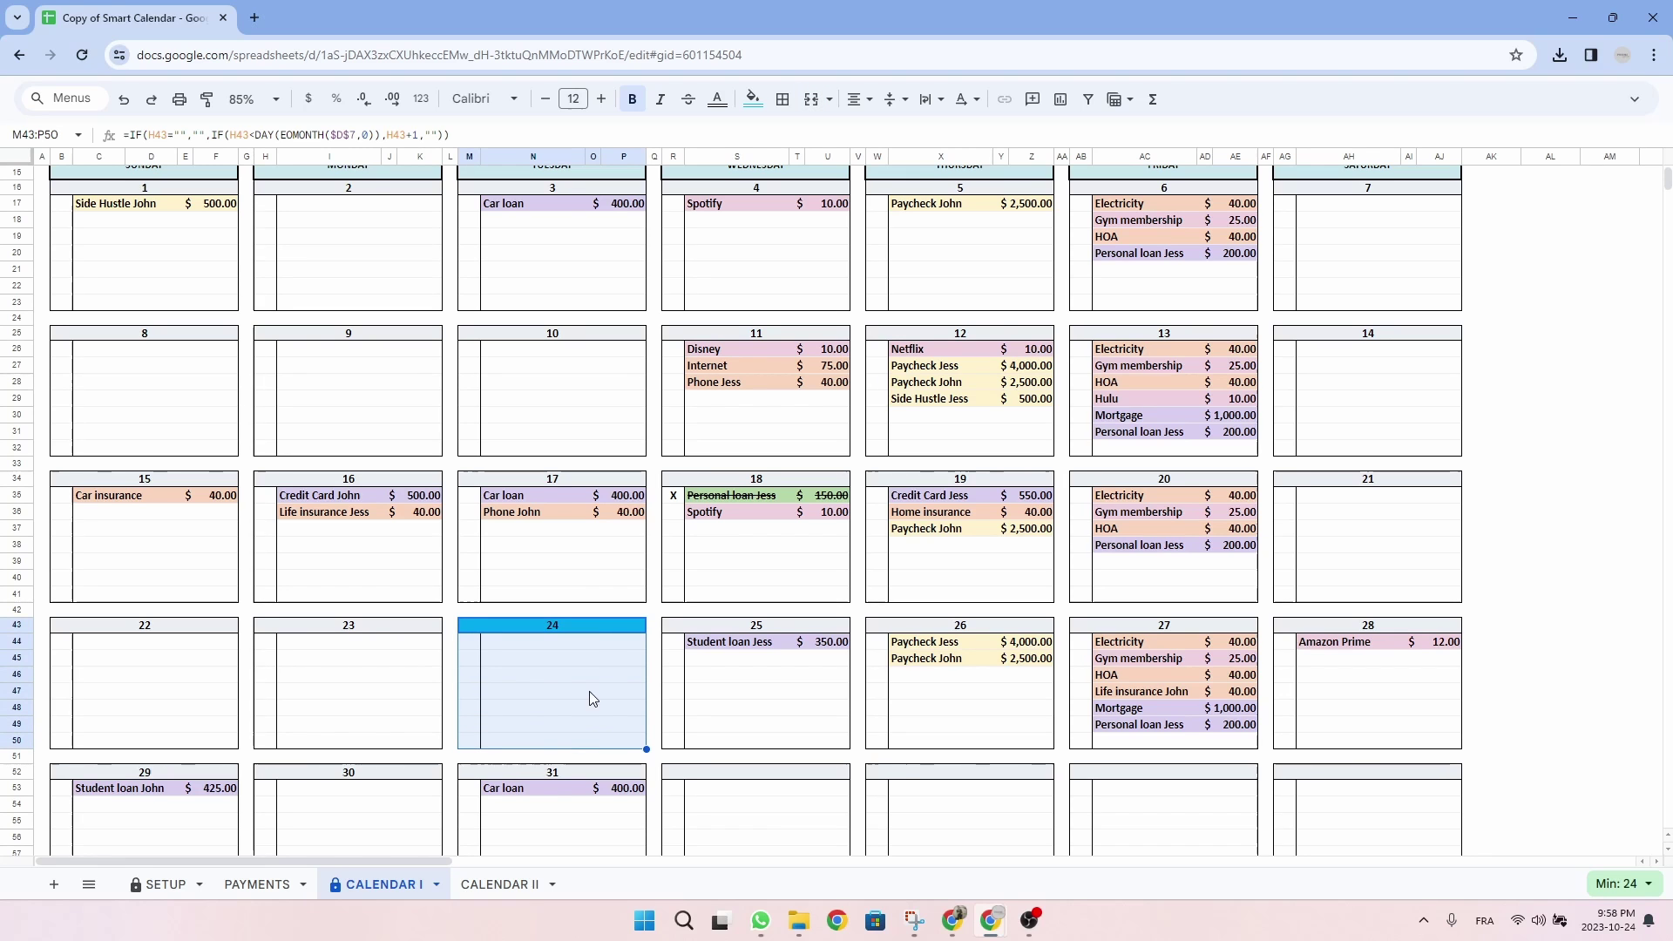
scroll(598, 648, "up", 3)
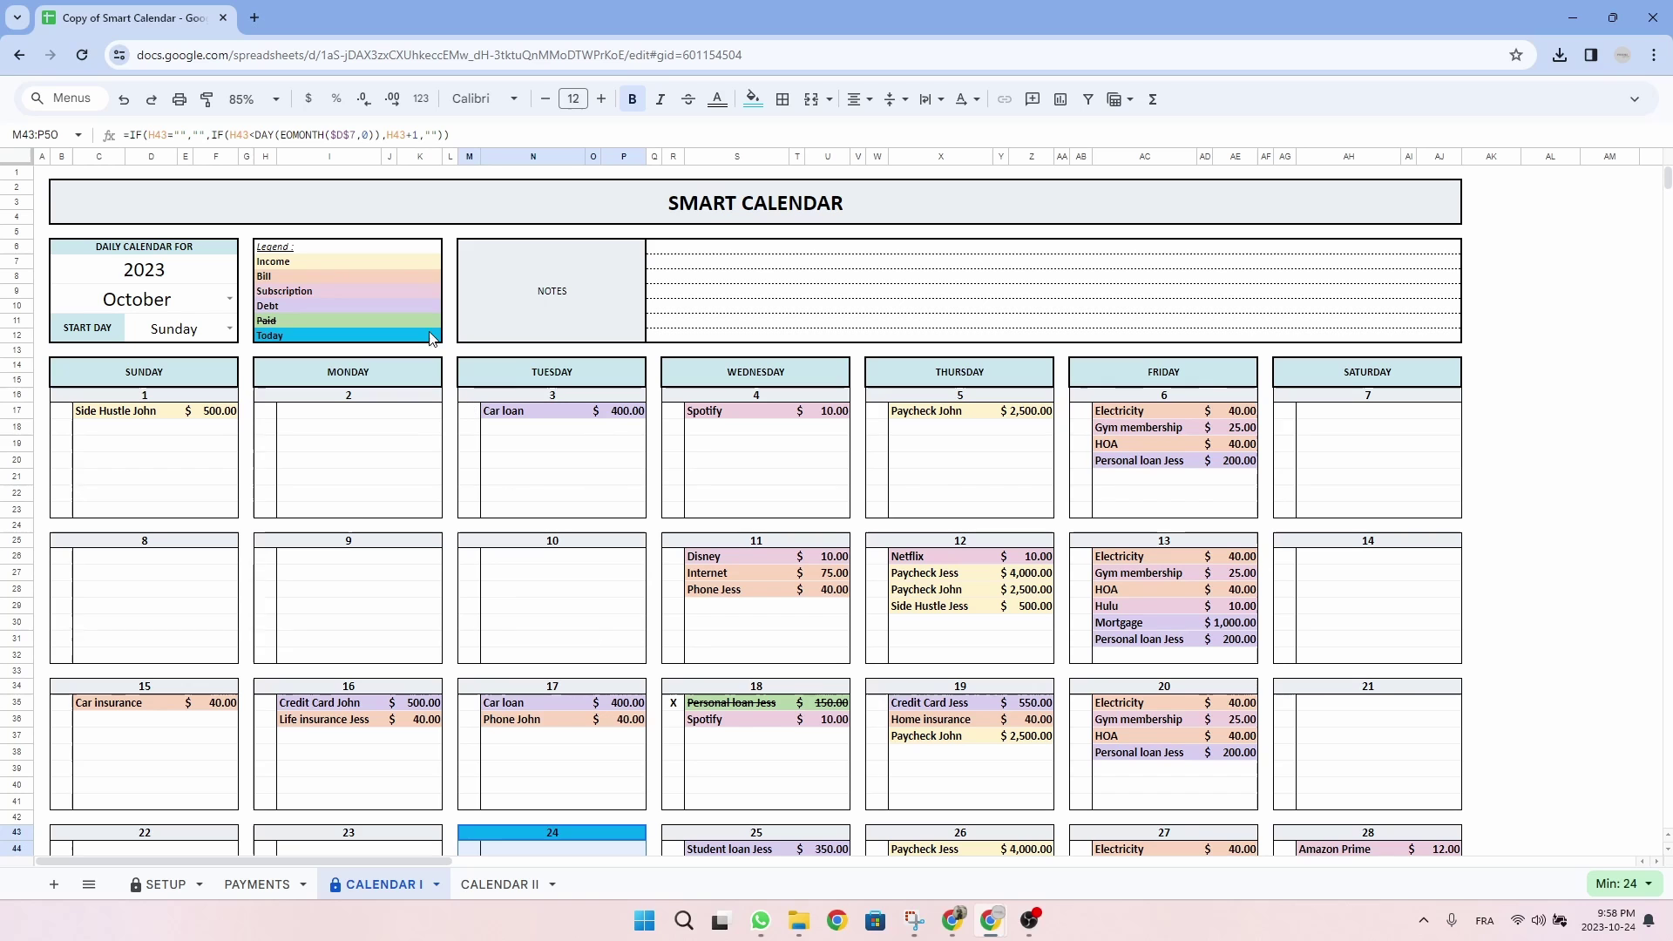
Step: Select the calendar block B2:AJ68 and bring up print settings with the print range choices
left_click_drag(385, 199, 450, 719)
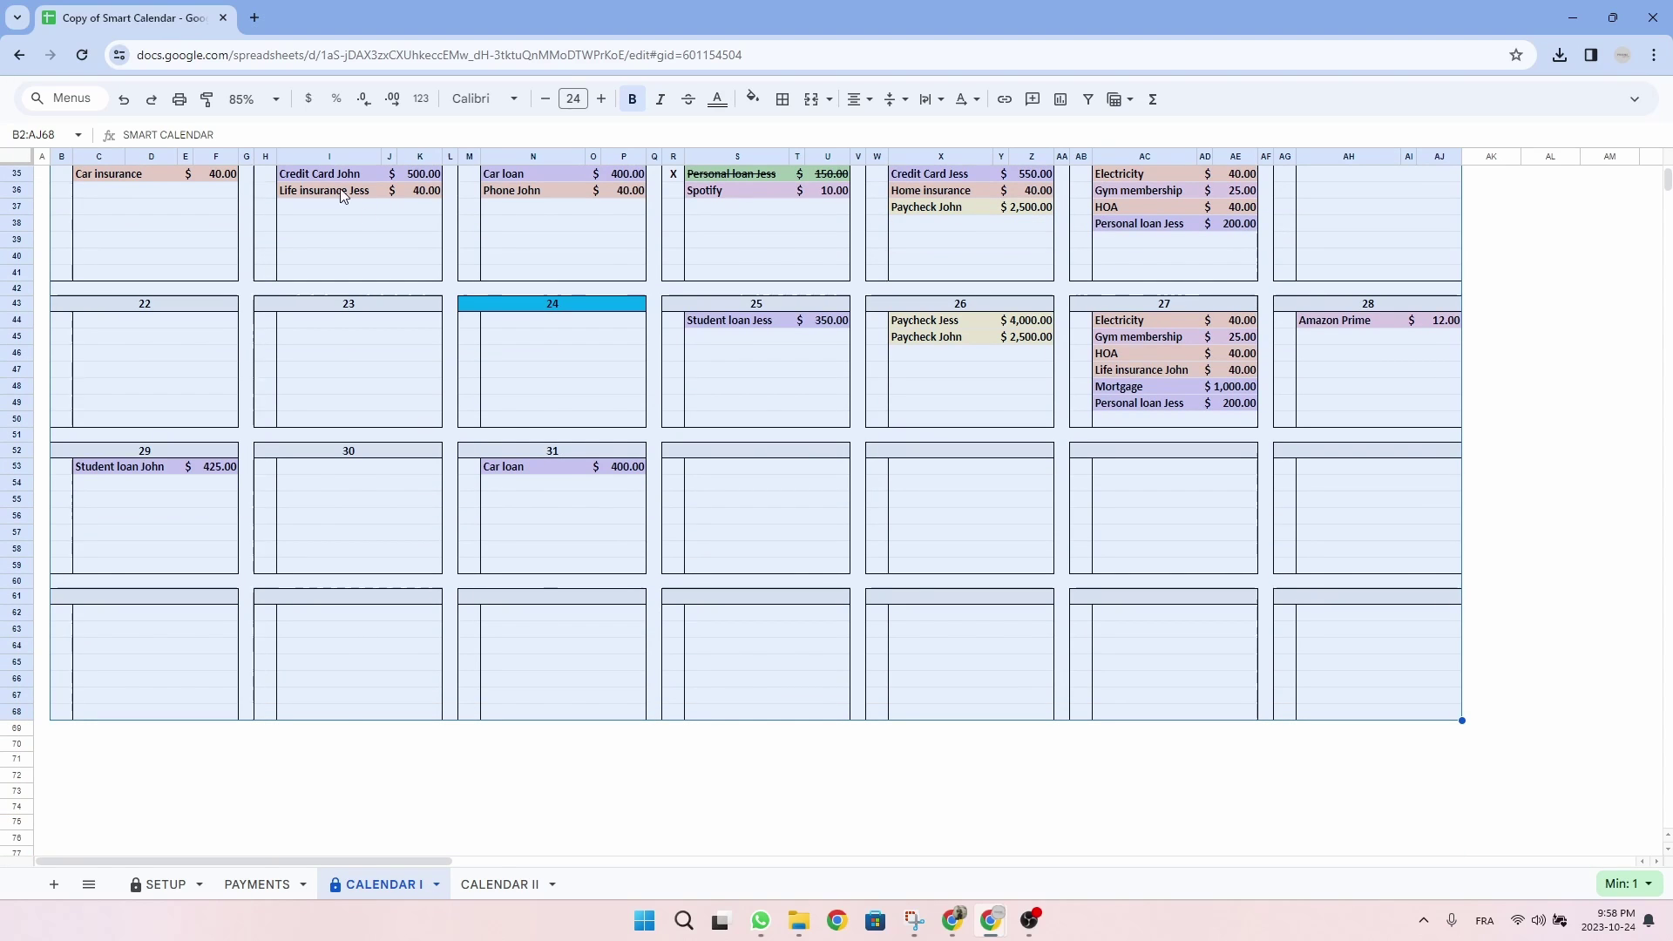
left_click(178, 101)
left_click(1587, 192)
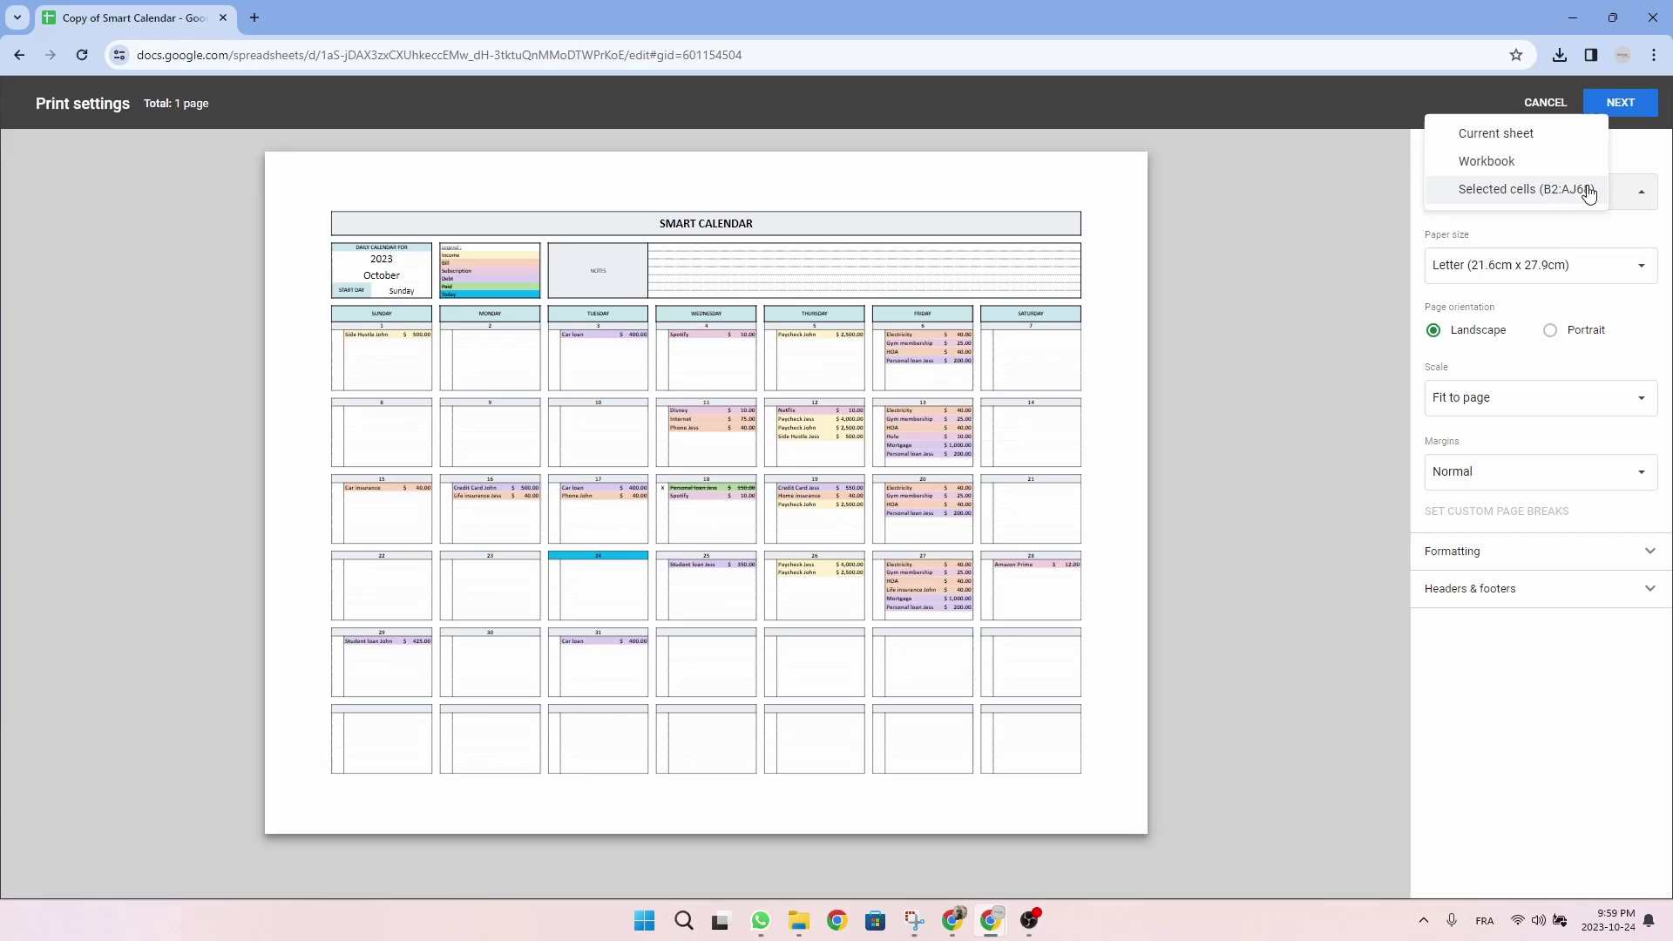
Step: Print only the selected cells B2:AJ68, scaled to fit to page
left_click(1511, 194)
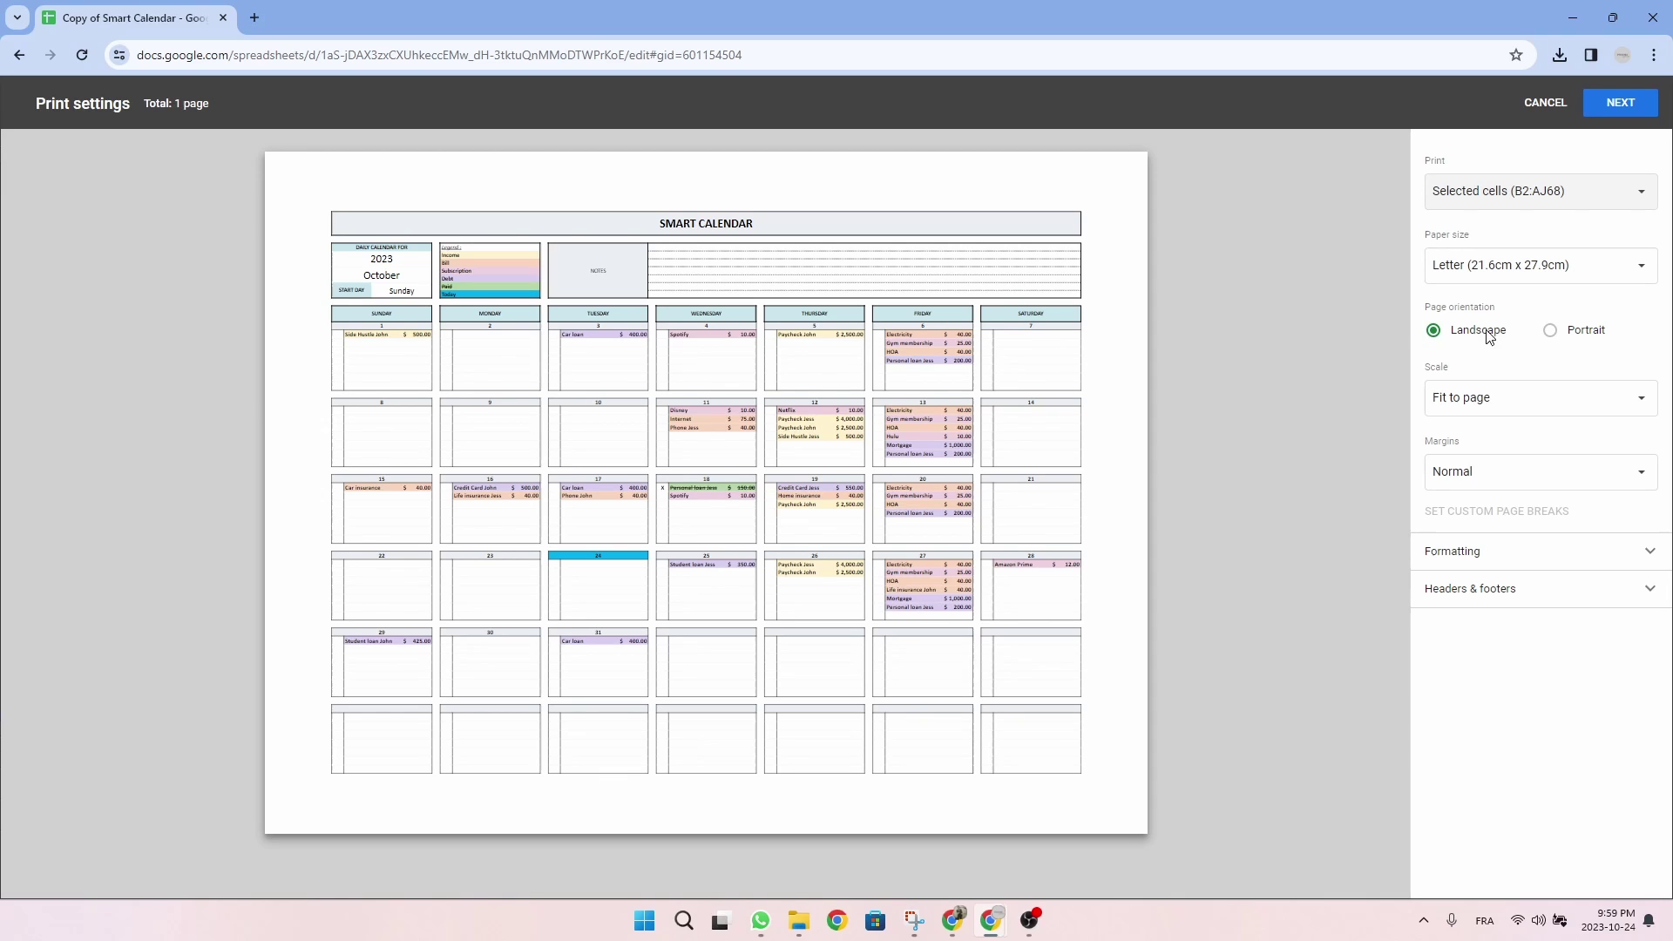
left_click(1531, 407)
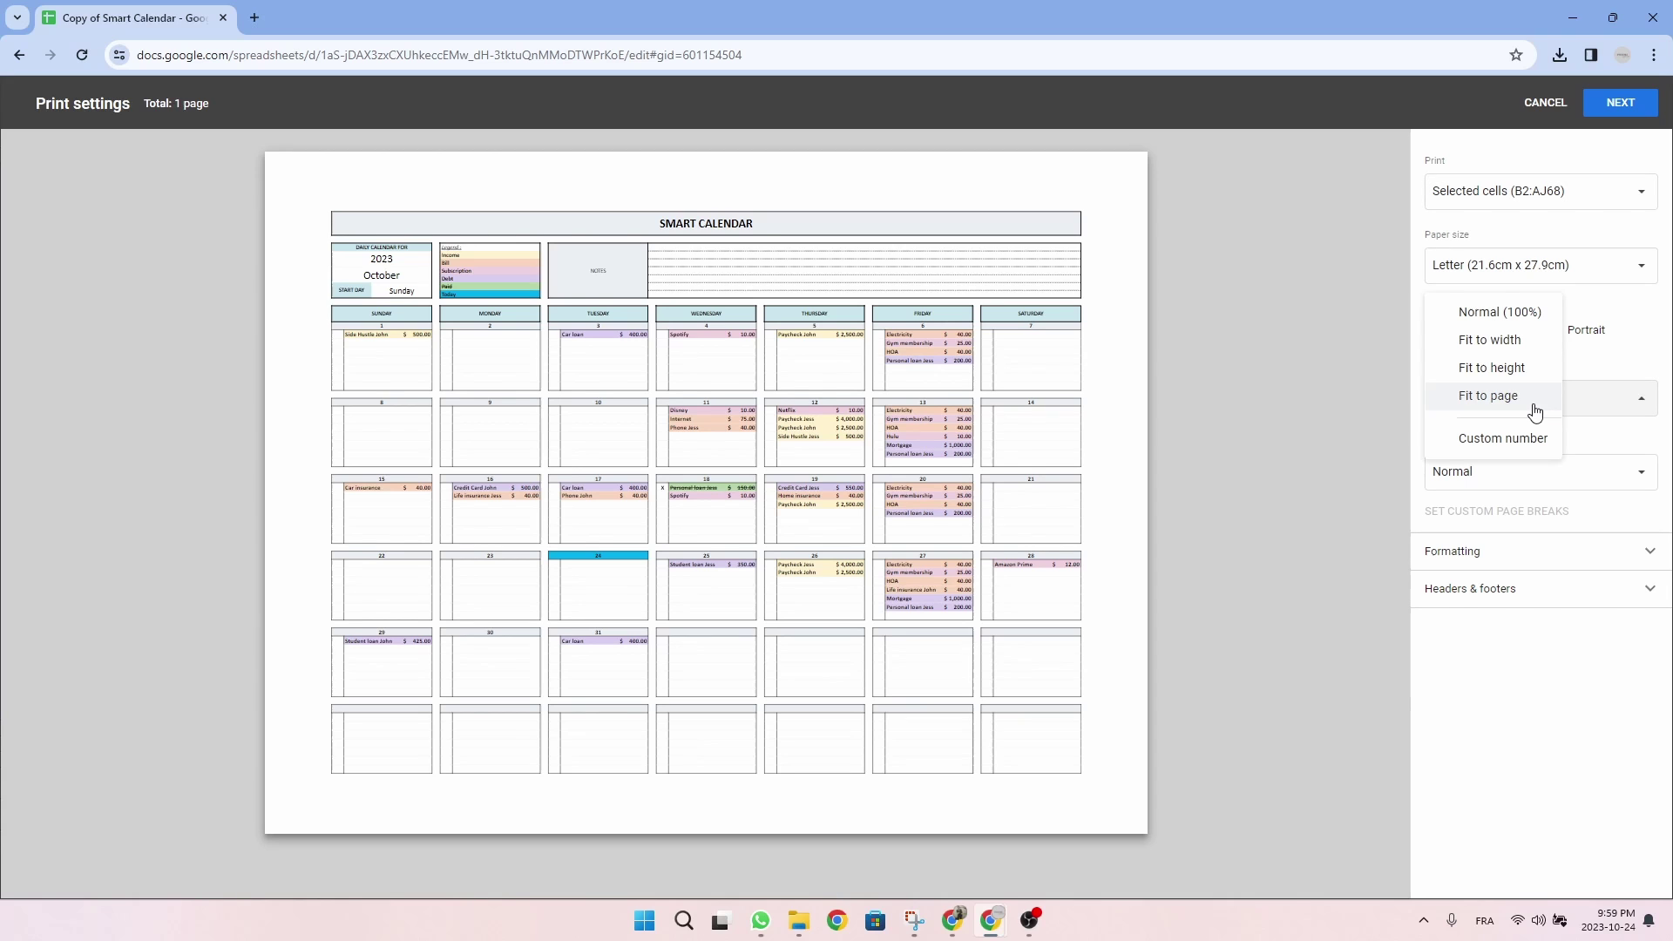
left_click(1489, 400)
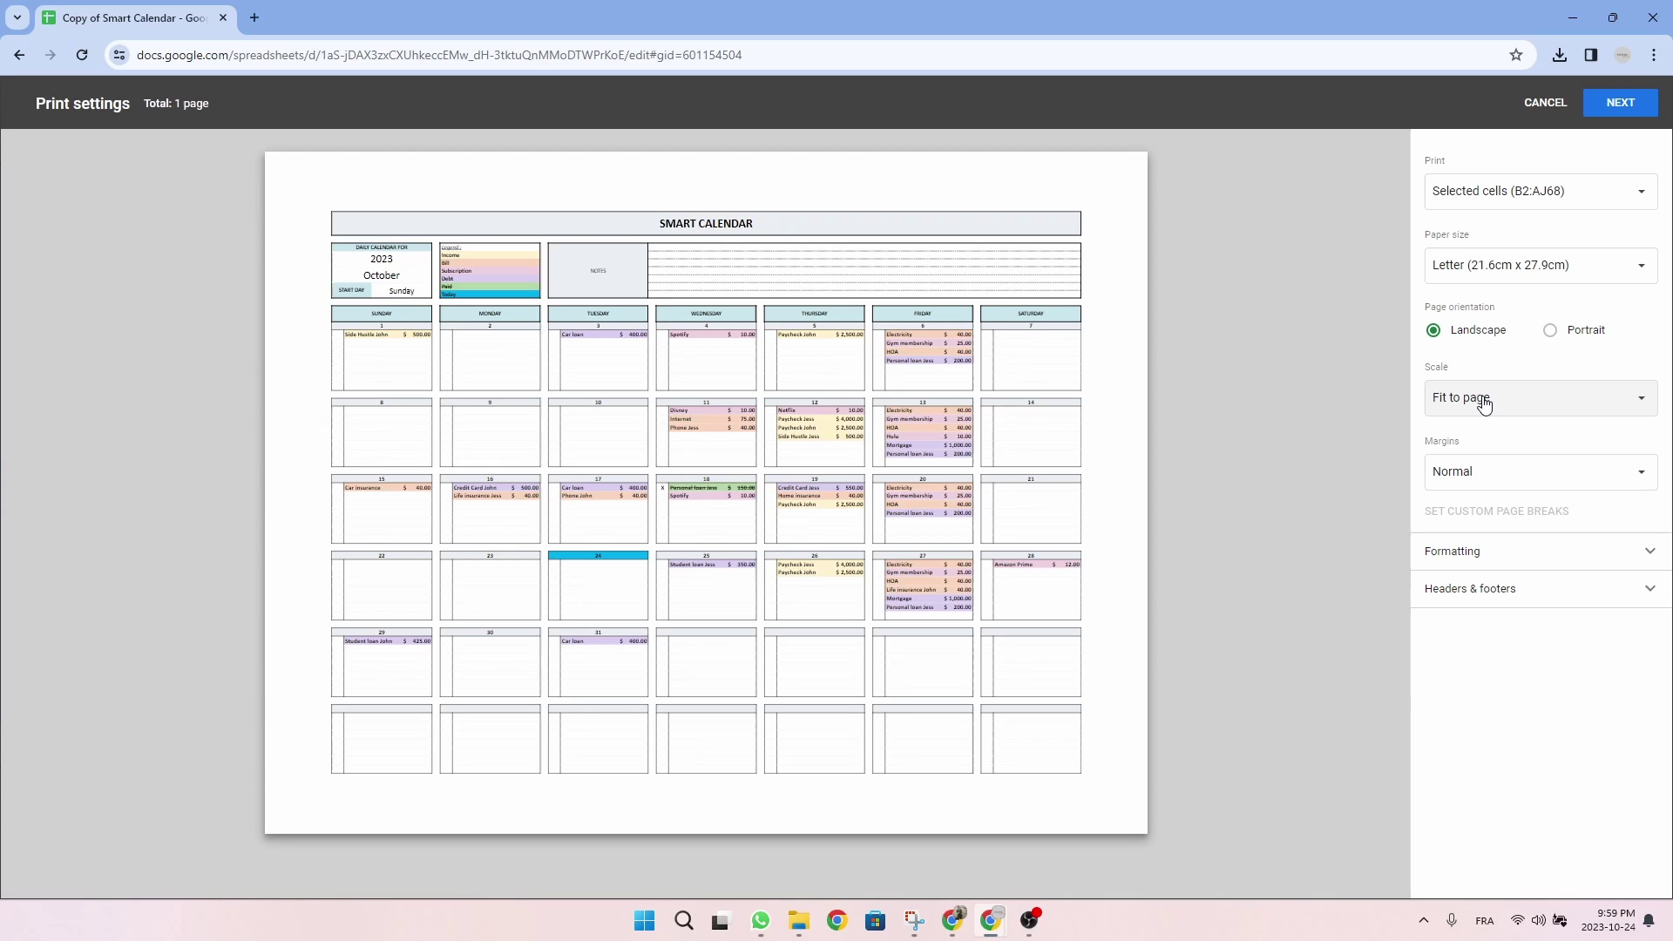
Step: Preview the print with Microsoft Print to PDF as destination, then cancel without printing
left_click(1620, 104)
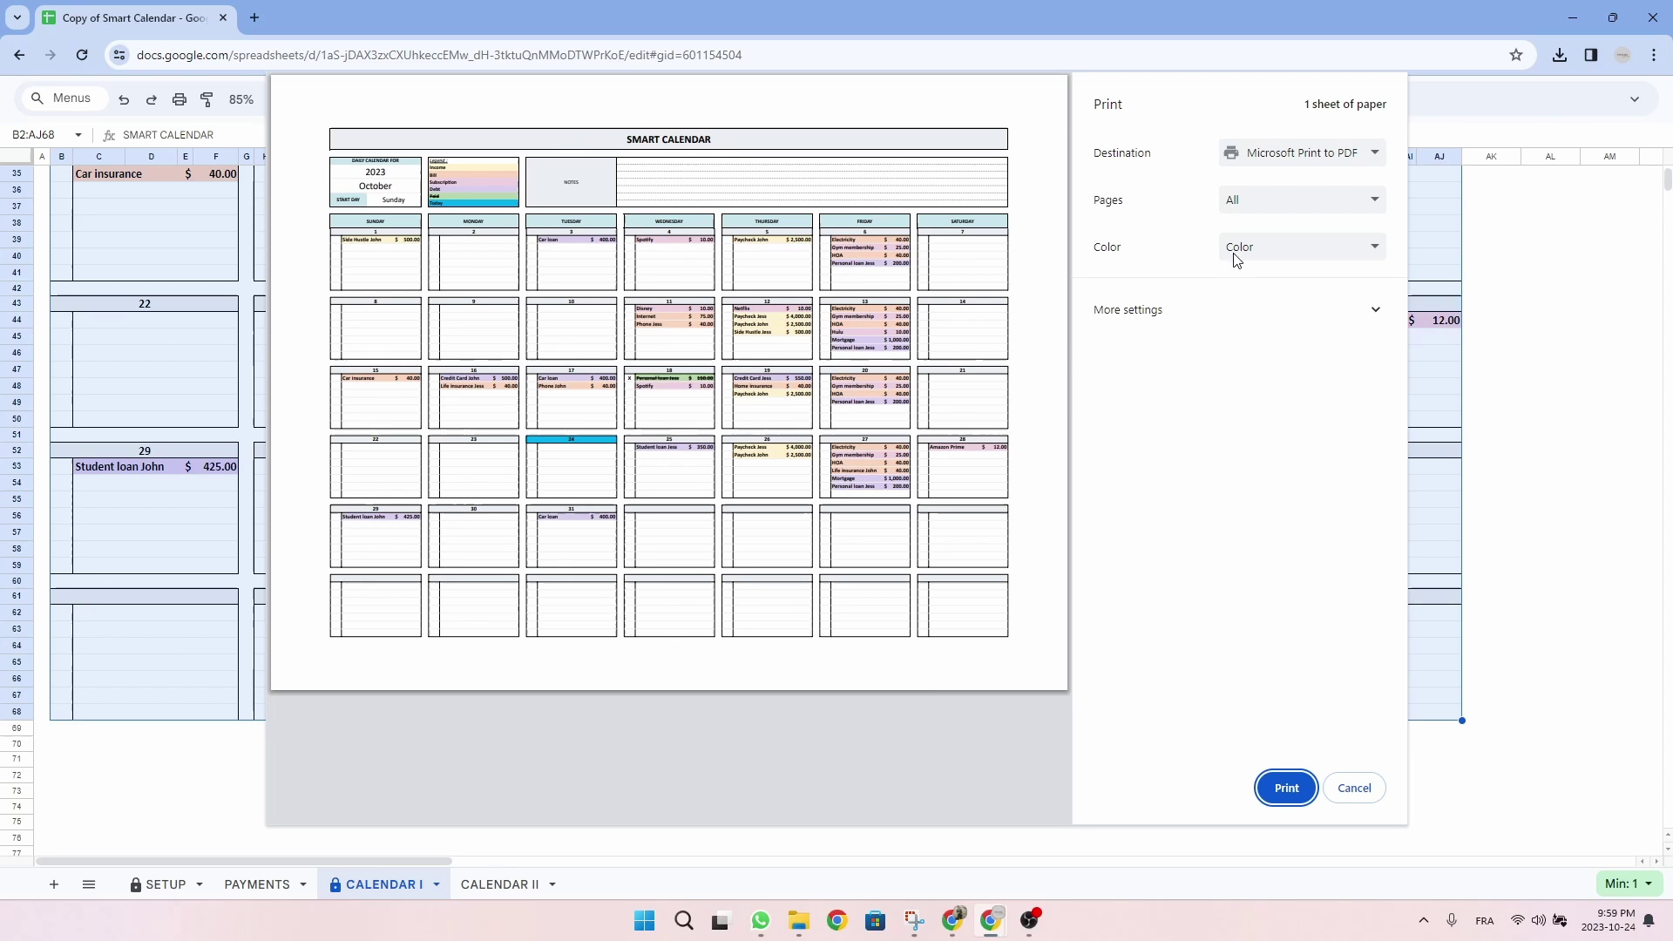
left_click(1375, 156)
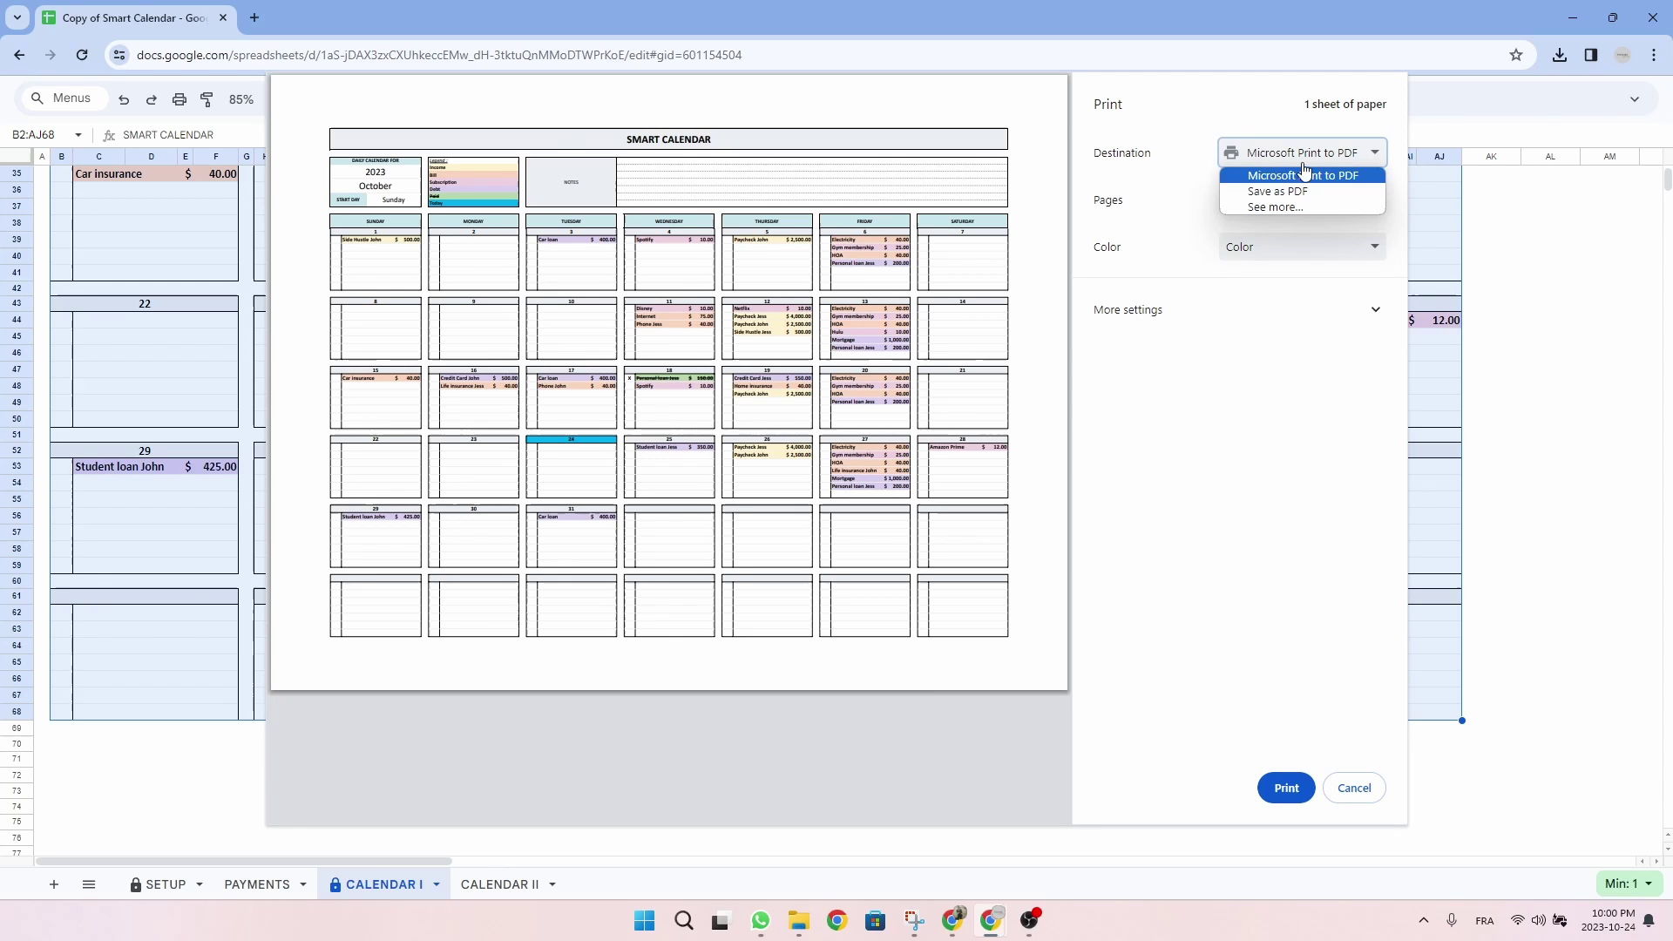
left_click(1304, 485)
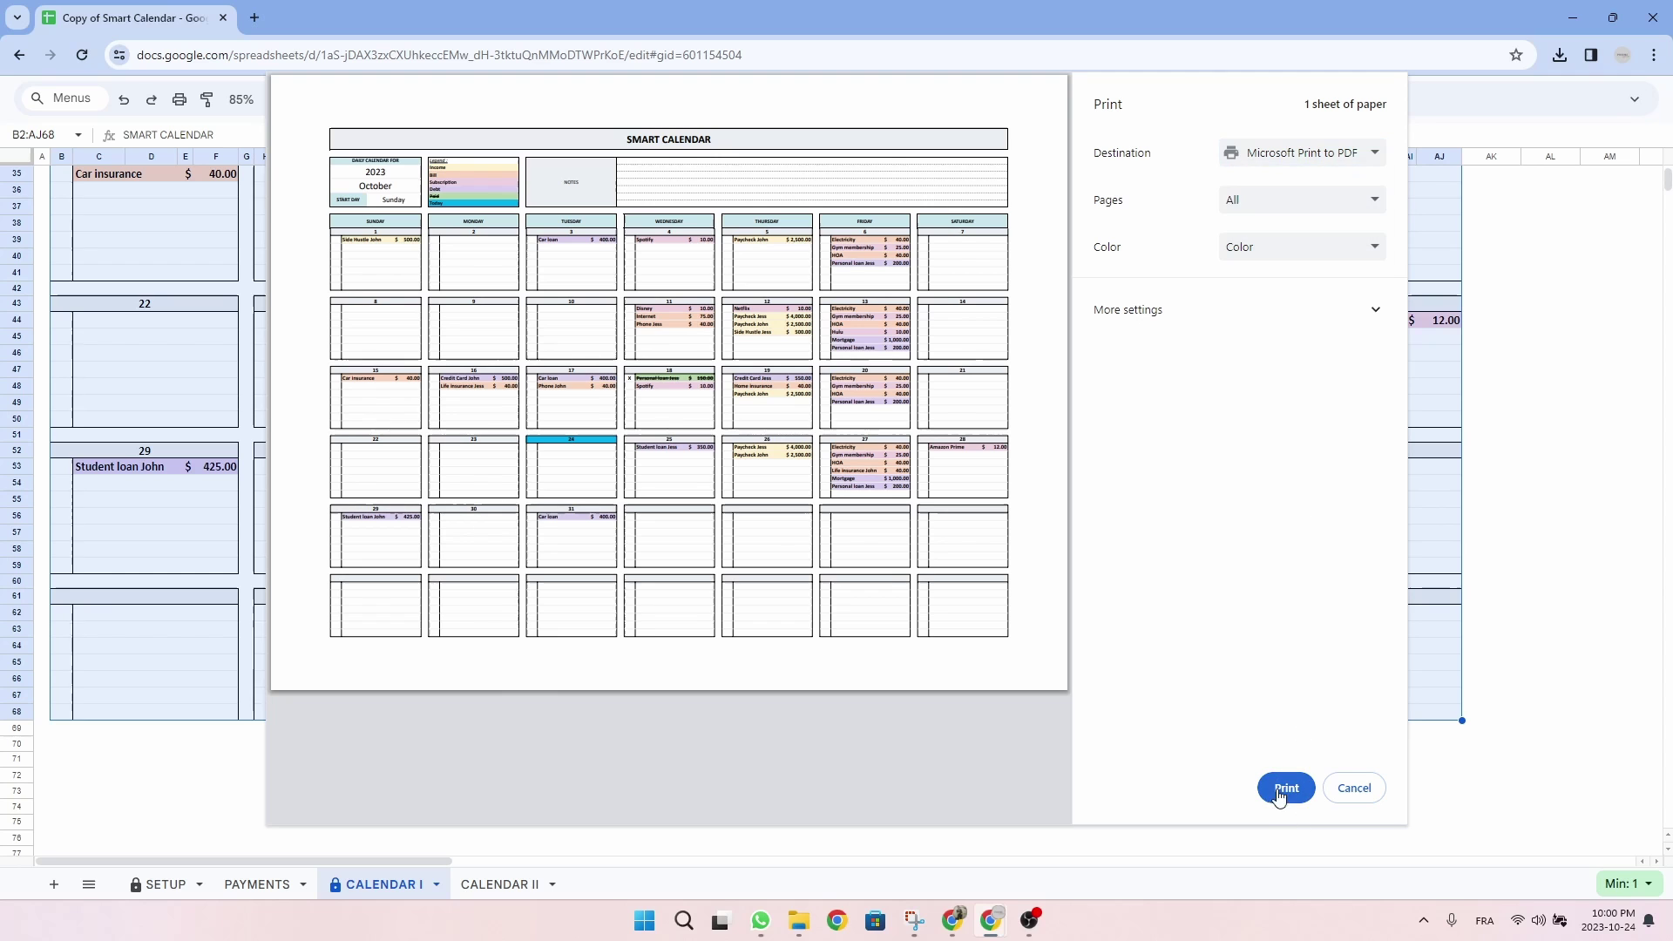
left_click(1365, 797)
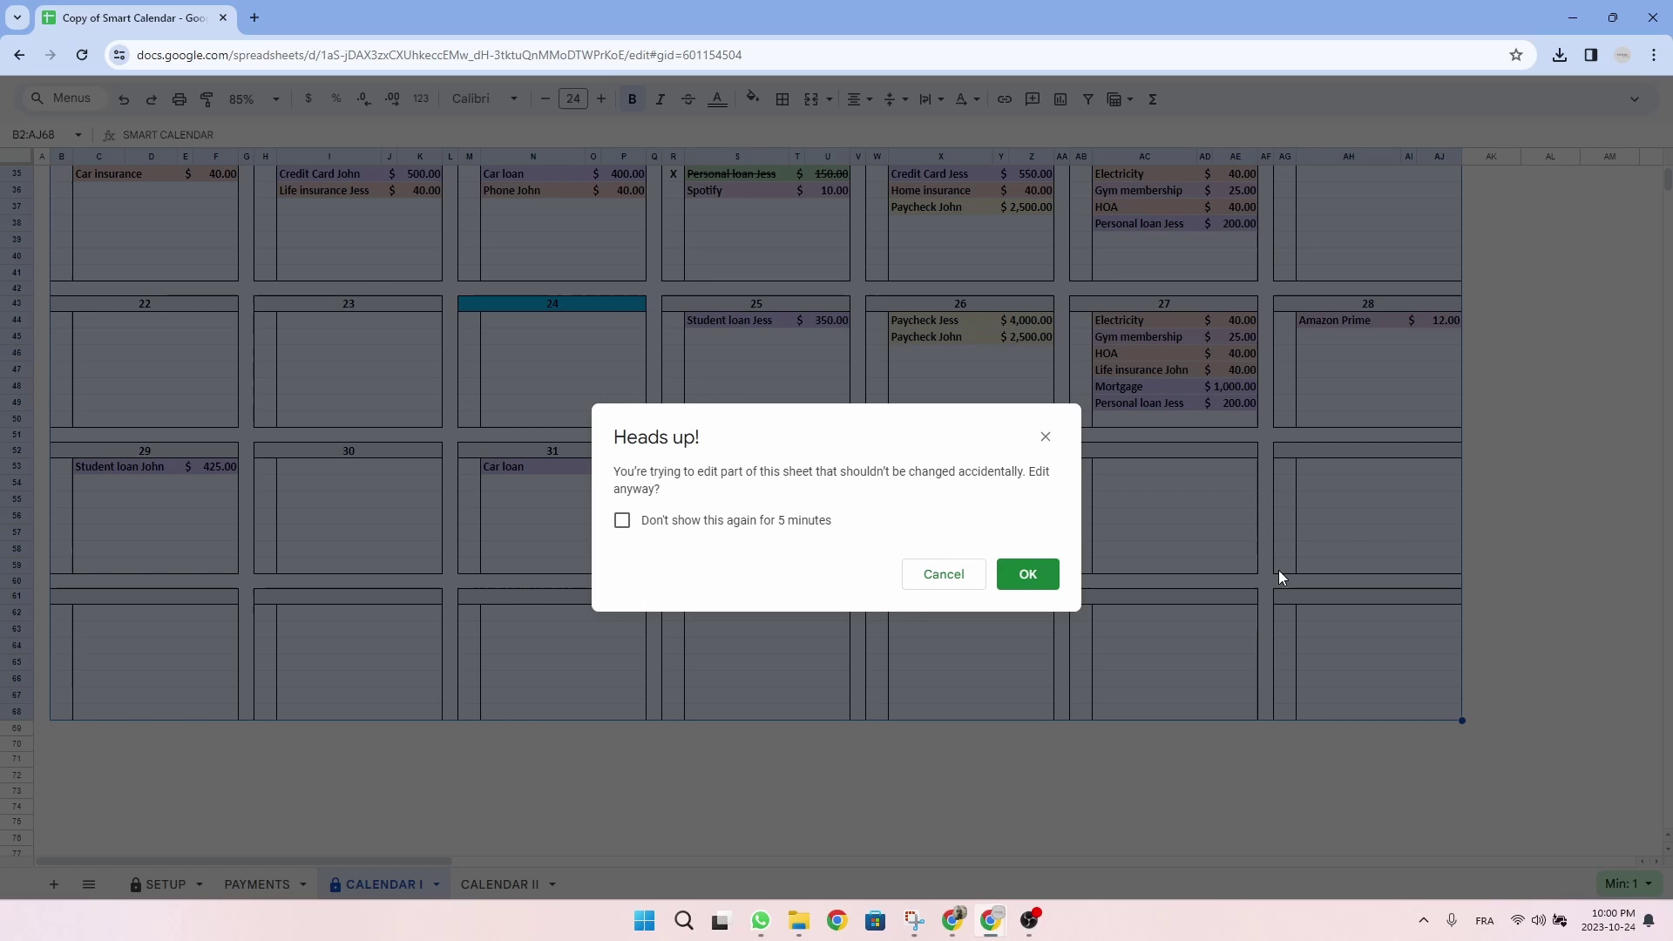
Step: Close the Heads up! protected-range warning to reveal the October 2023 calendar
left_click(1045, 437)
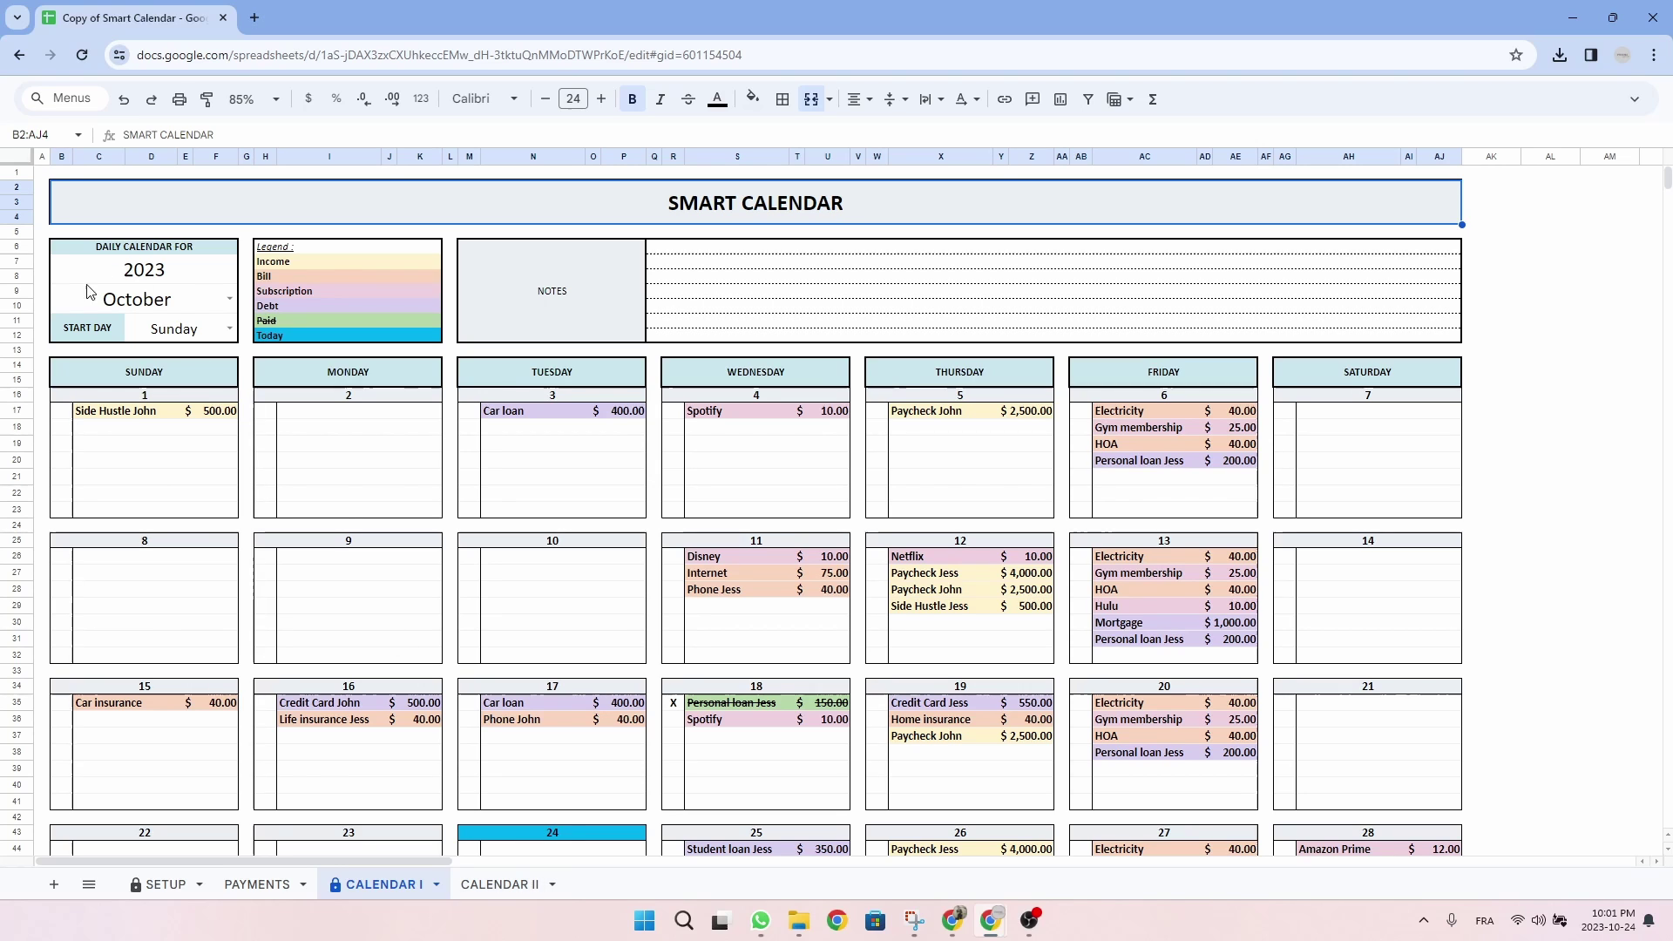
Step: Open the CALENDAR II sheet tab showing the November 2023 calendar
left_click(502, 887)
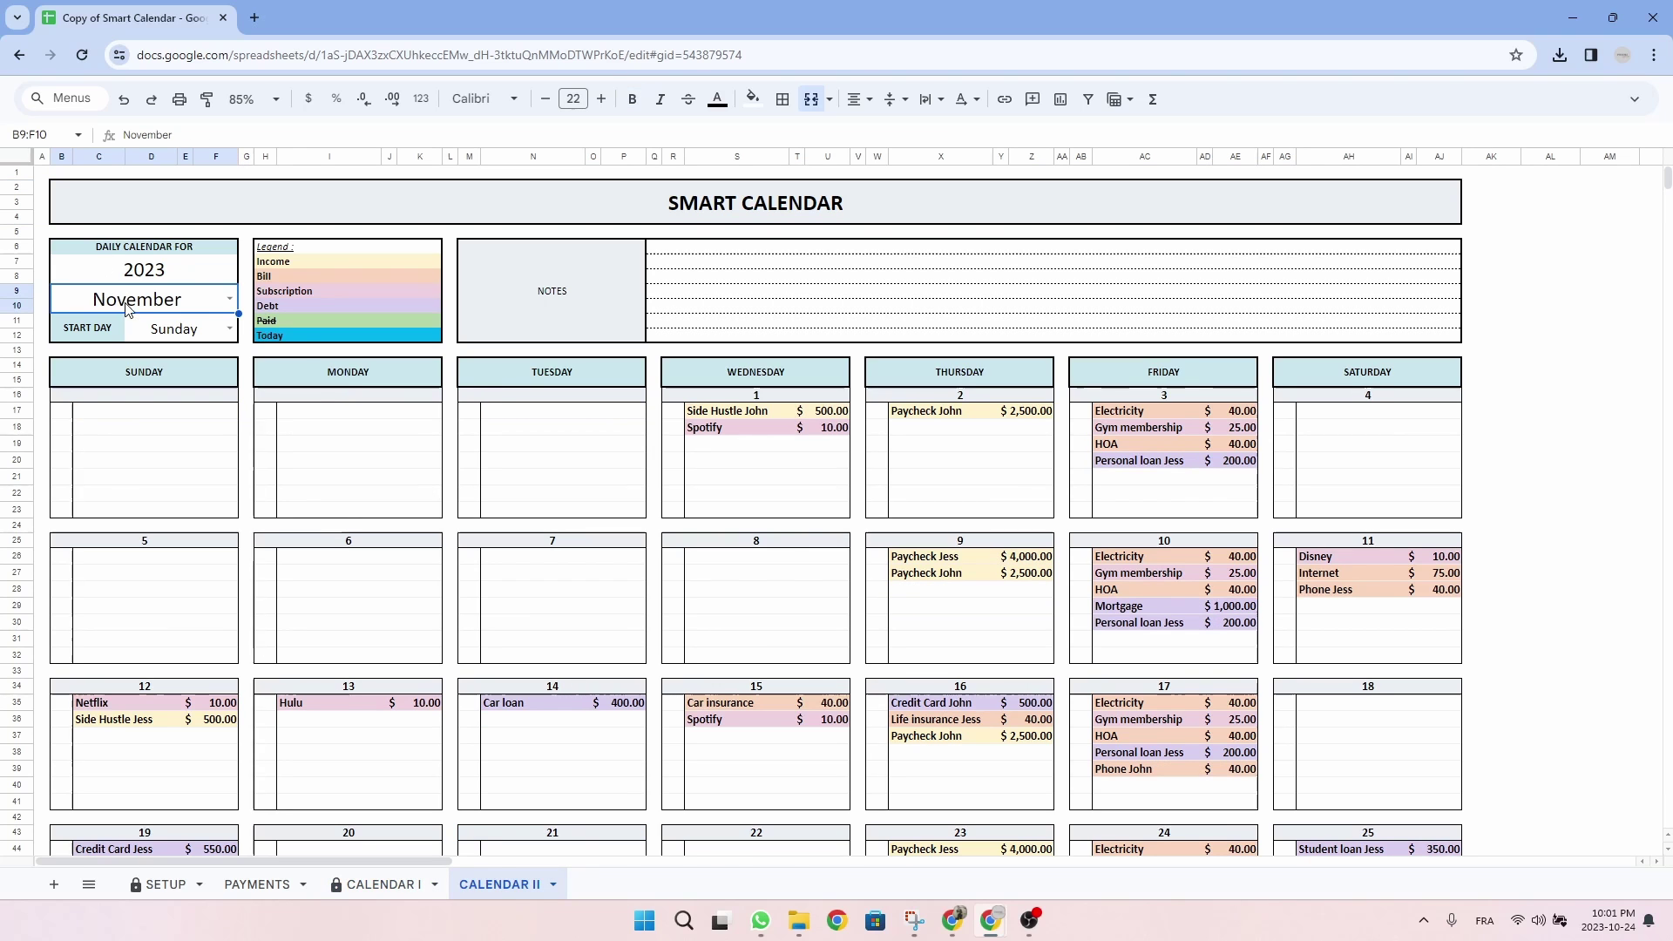